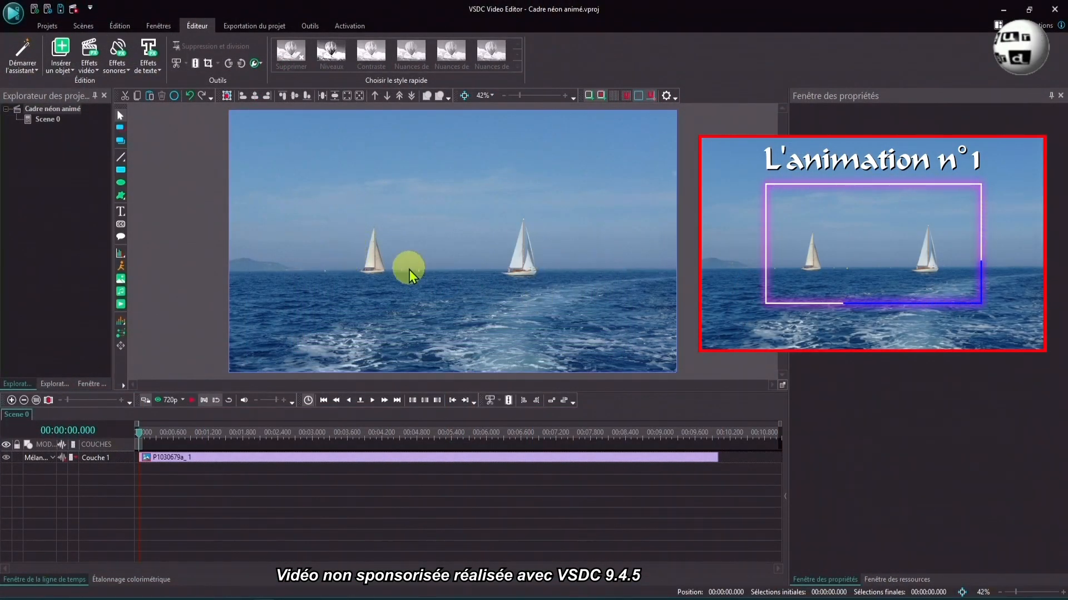
- Draw a 1200 by 600 rectangle over the sea image from the cursor position and centre it horizontally and vertically
{"action": "left_click", "coordinate": [120, 172]}
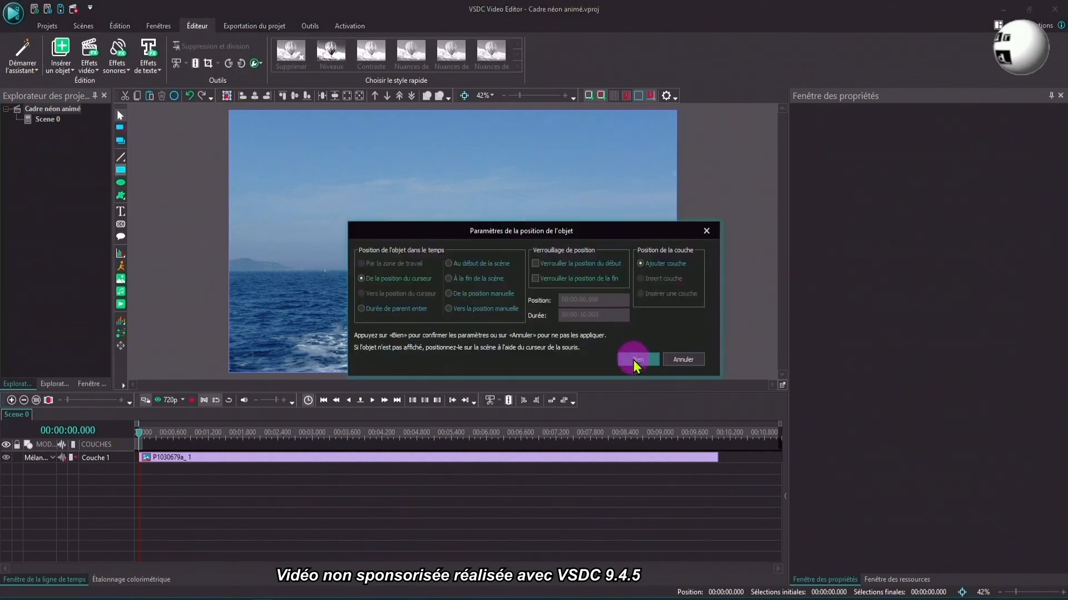
{"action": "left_click", "coordinate": [633, 360]}
{"action": "mouse_move", "coordinate": [324, 176]}
{"action": "left_mouse_down"}
{"action": "mouse_move", "coordinate": [603, 232]}
{"action": "mouse_move", "coordinate": [605, 321]}
{"action": "left_mouse_up"}
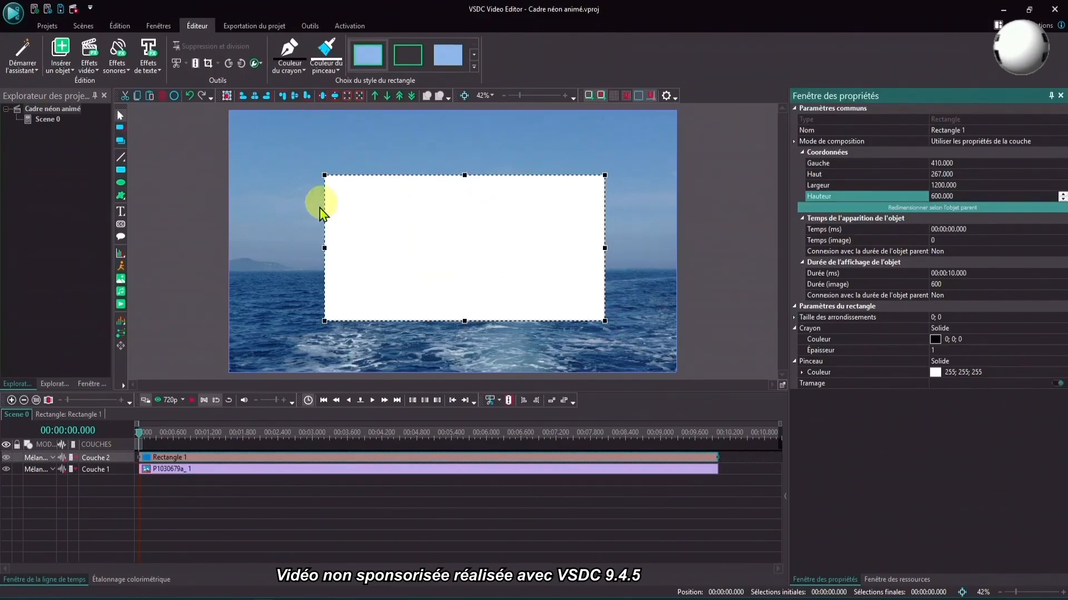
{"action": "left_click", "coordinate": [254, 99]}
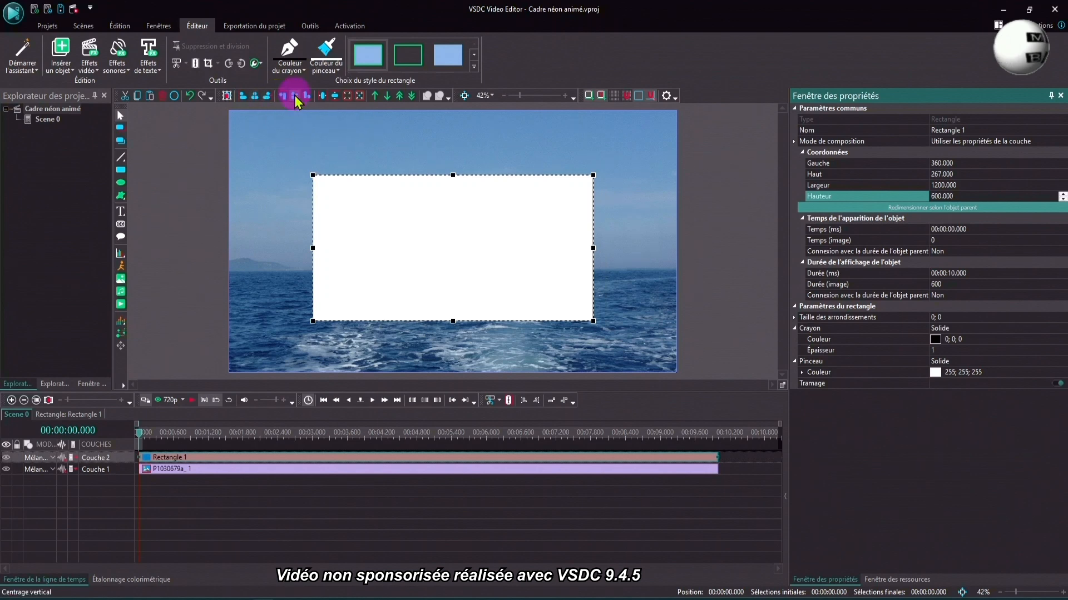
{"action": "left_click", "coordinate": [295, 96]}
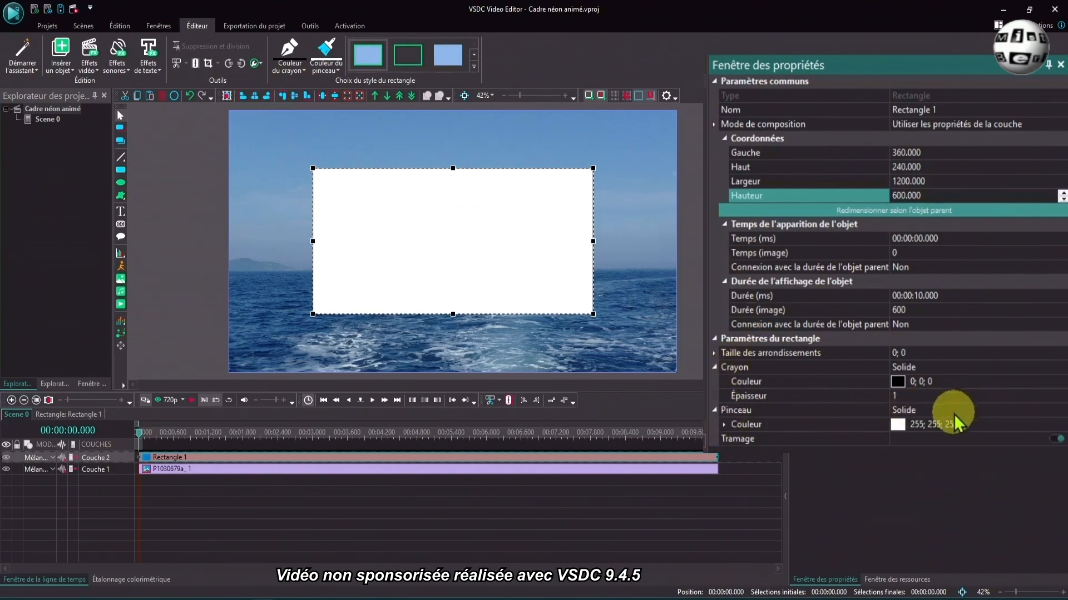
- Set the rectangle's brush (Pinceau) to Transparent
{"action": "left_click", "coordinate": [1059, 411]}
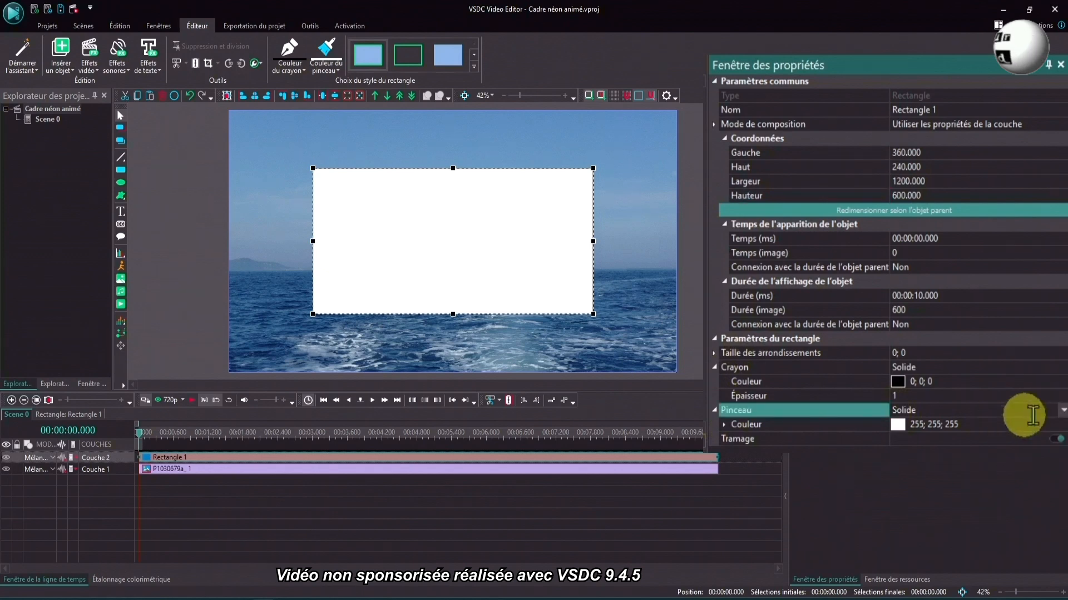
{"action": "left_click", "coordinate": [1062, 410]}
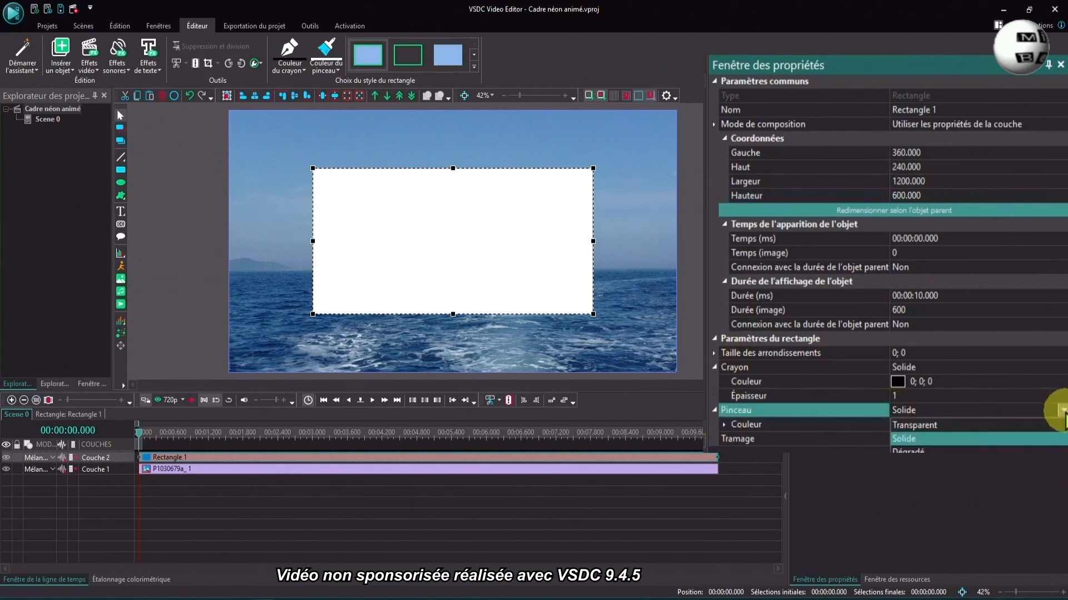
{"action": "left_click", "coordinate": [943, 426]}
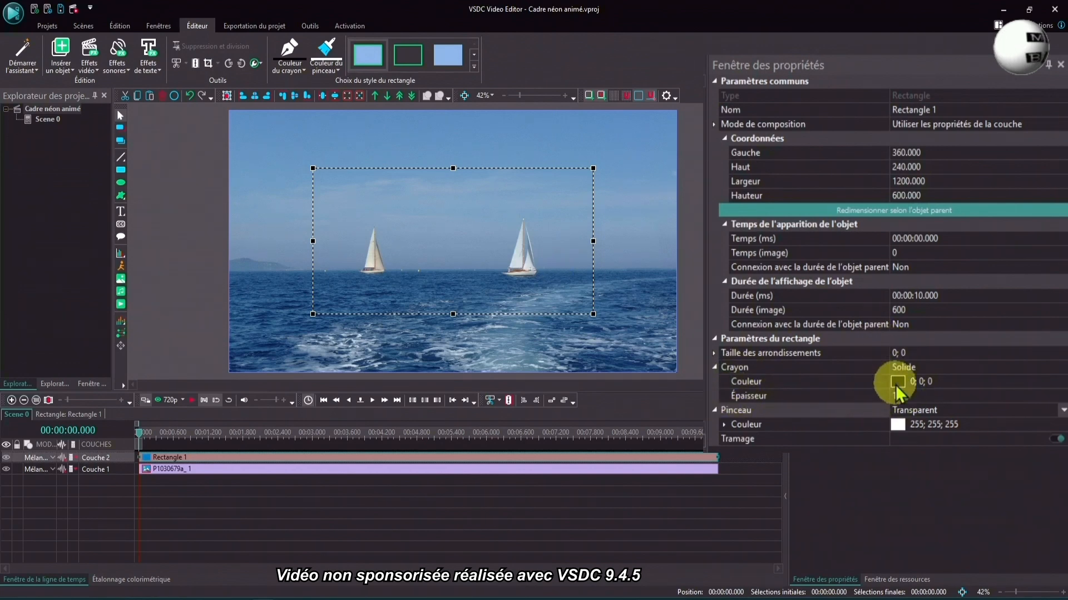
- Set the rectangle's outline colour to white (255; 255; 255) and its thickness to 7
{"action": "left_click", "coordinate": [895, 385]}
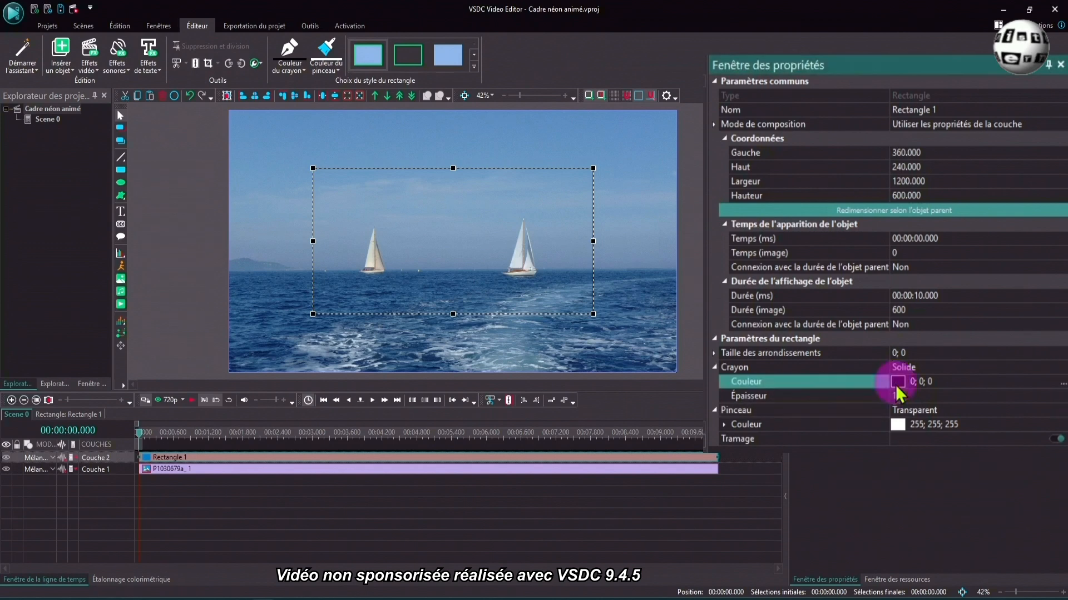
{"action": "left_click", "coordinate": [1062, 385]}
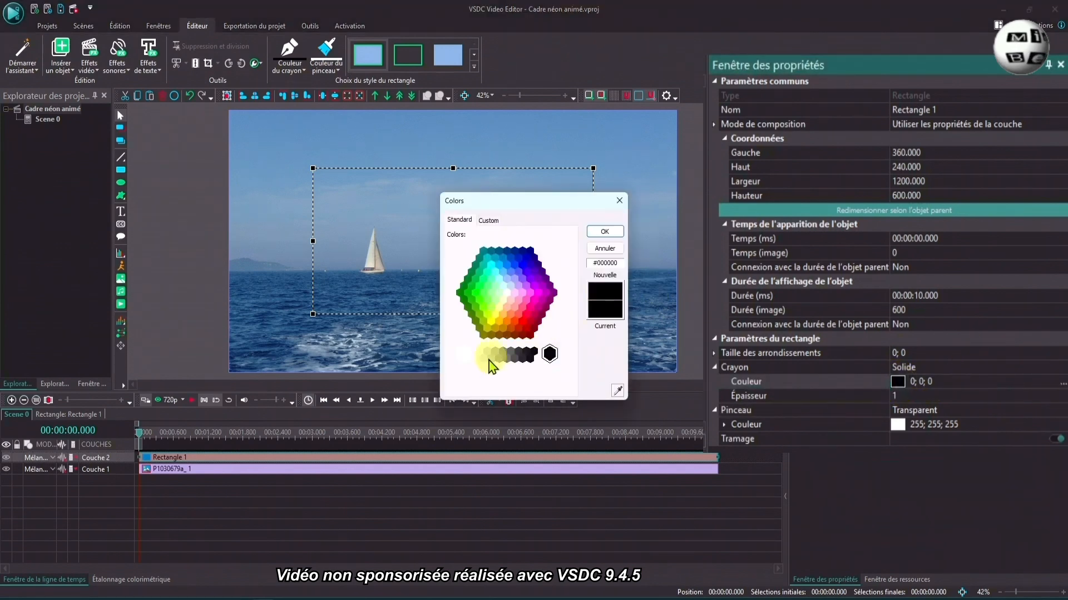
{"action": "left_click", "coordinate": [464, 354]}
{"action": "left_click", "coordinate": [606, 238]}
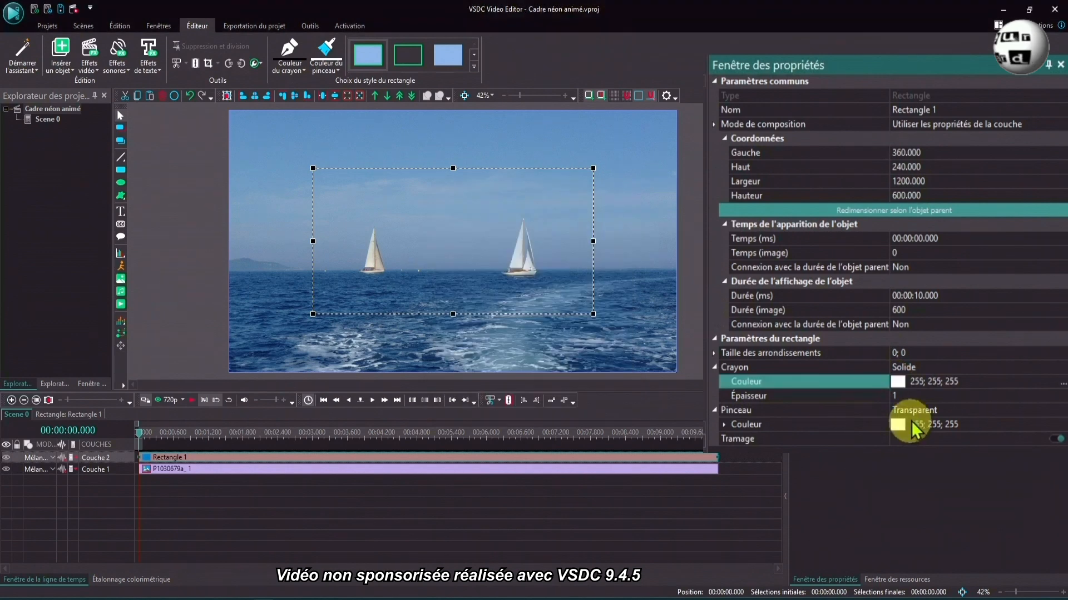
{"action": "left_click", "coordinate": [844, 397]}
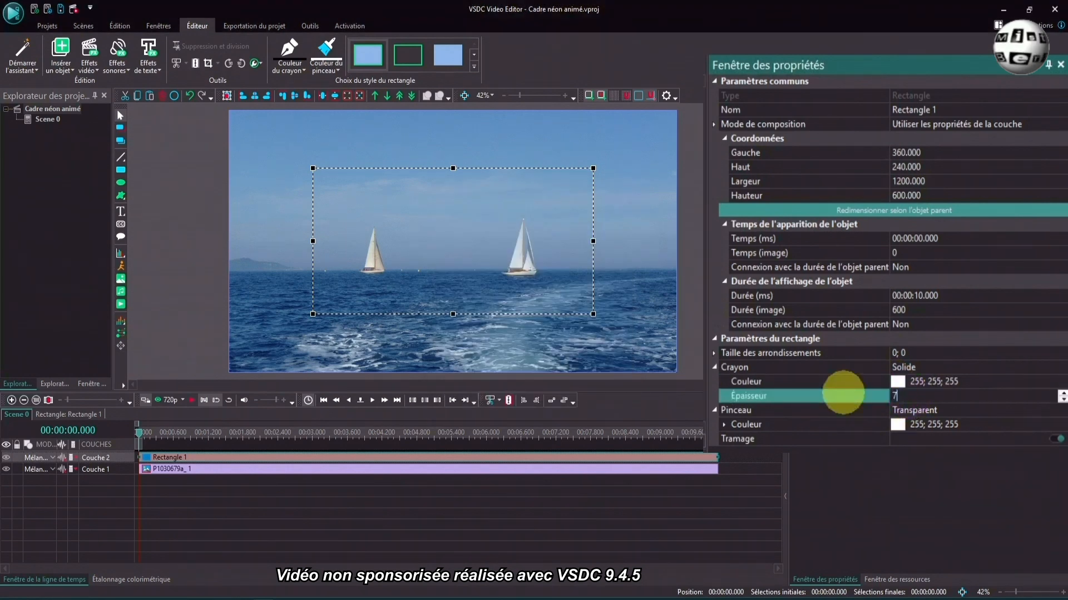
{"action": "key", "text": "Return"}
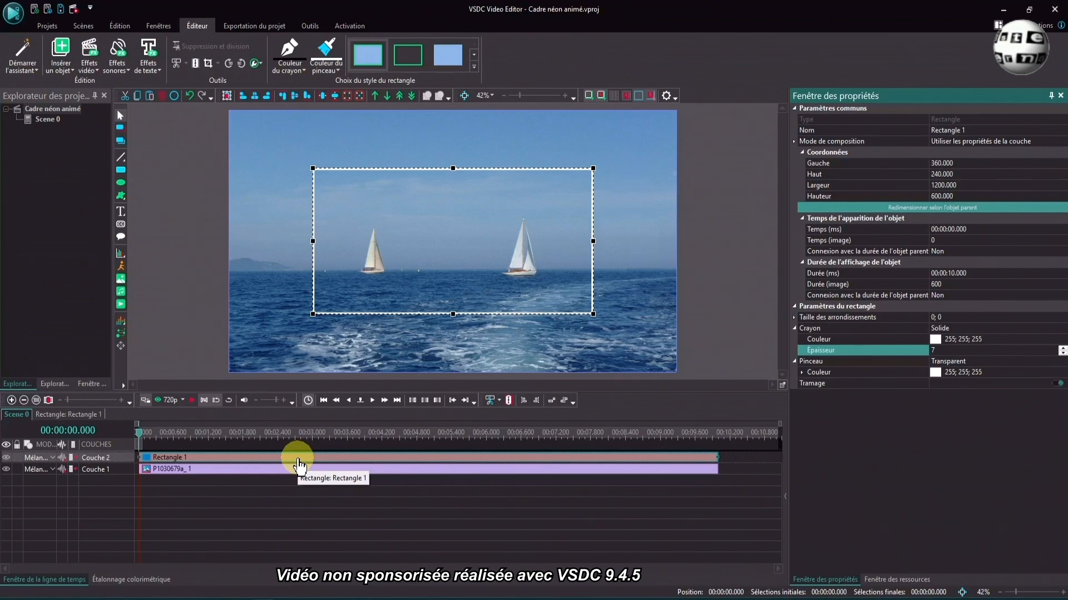
- Open Rectangle 1's own timeline and add a shadow effect there that lasts the parent's full duration
{"action": "double_click", "coordinate": [298, 465]}
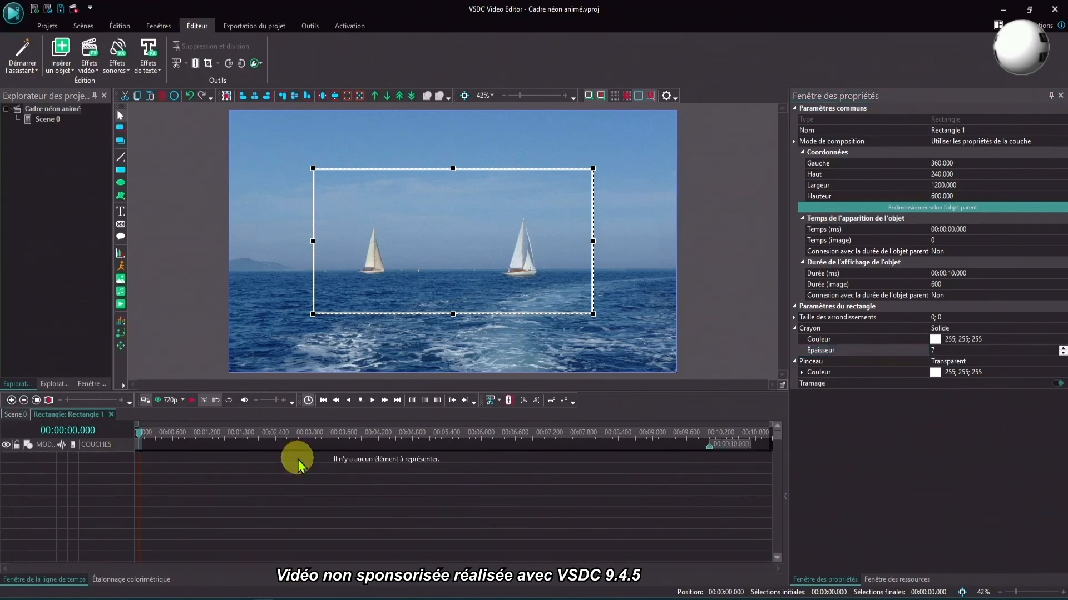
{"action": "left_click", "coordinate": [74, 65]}
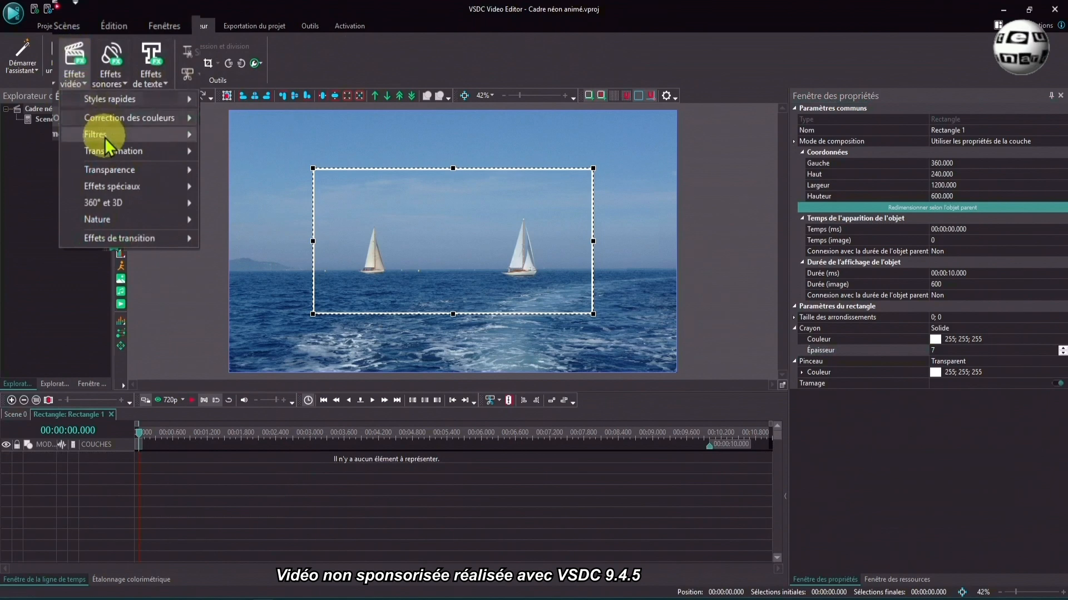
{"action": "mouse_move", "coordinate": [95, 218]}
{"action": "left_click", "coordinate": [229, 372]}
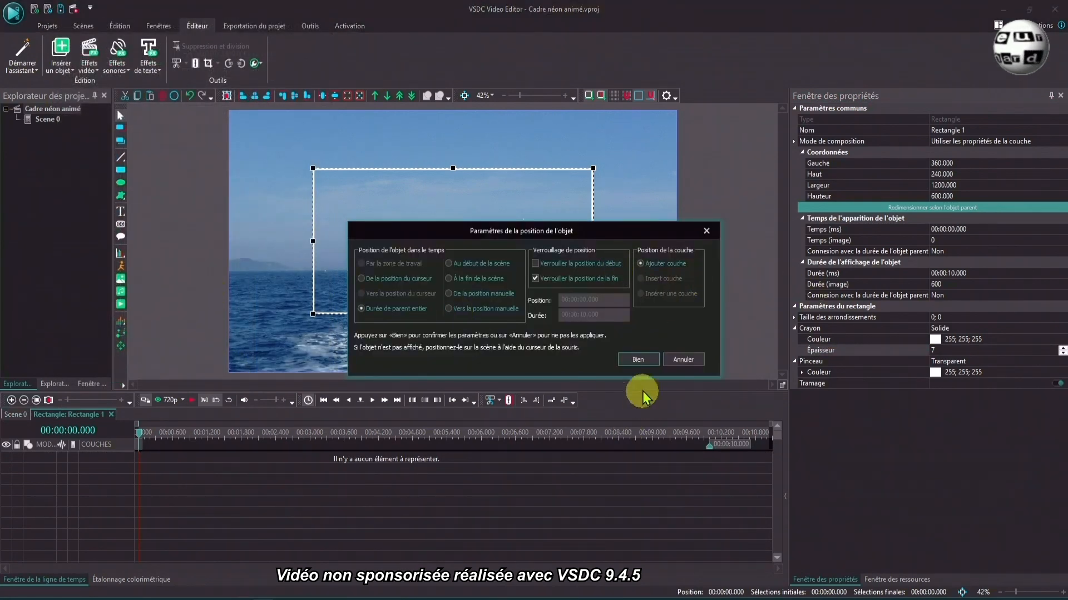
{"action": "left_click", "coordinate": [647, 361]}
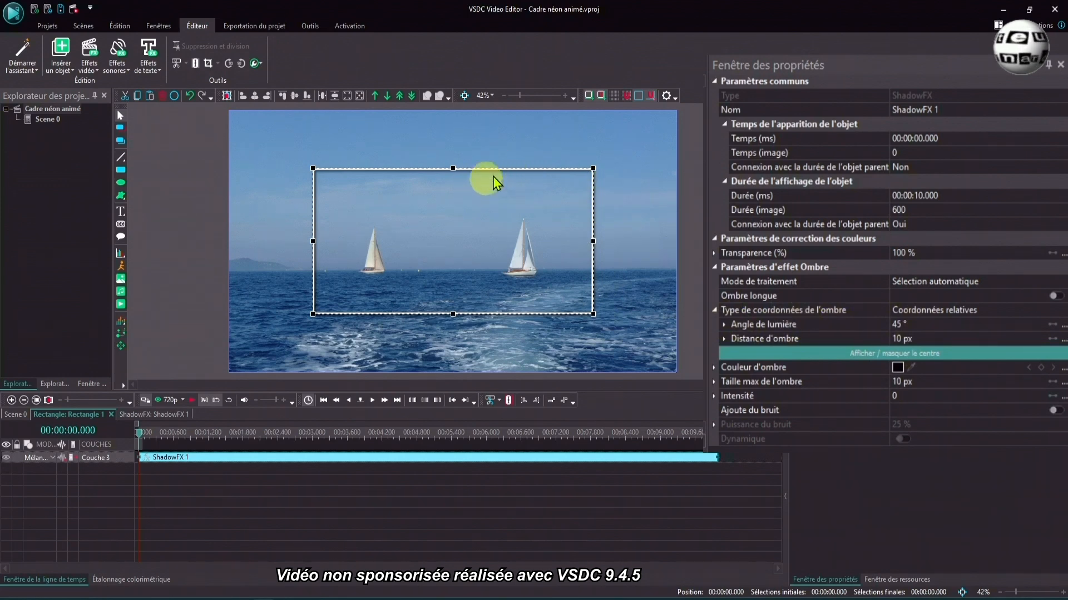
- Set the shadow effect's light angle to 0° and its shadow distance to 0 px
{"action": "left_click", "coordinate": [917, 324]}
{"action": "type", "text": "0"}
{"action": "left_click", "coordinate": [948, 339]}
{"action": "left_click", "coordinate": [841, 341]}
{"action": "type", "text": "0"}
{"action": "key", "text": "Return"}
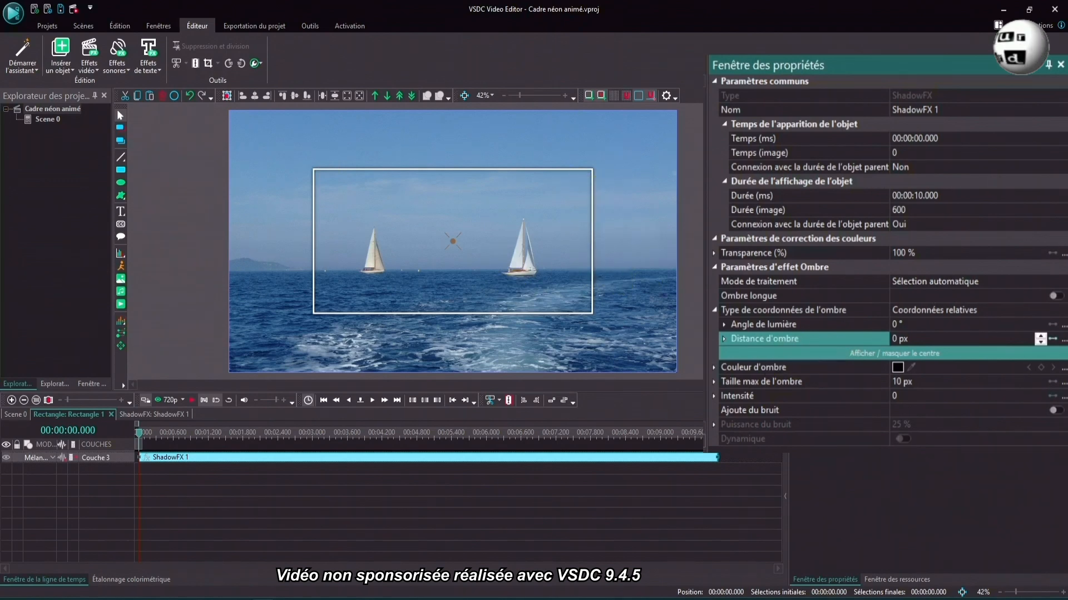
- Change the shadow colour to magenta
{"action": "left_click", "coordinate": [896, 368]}
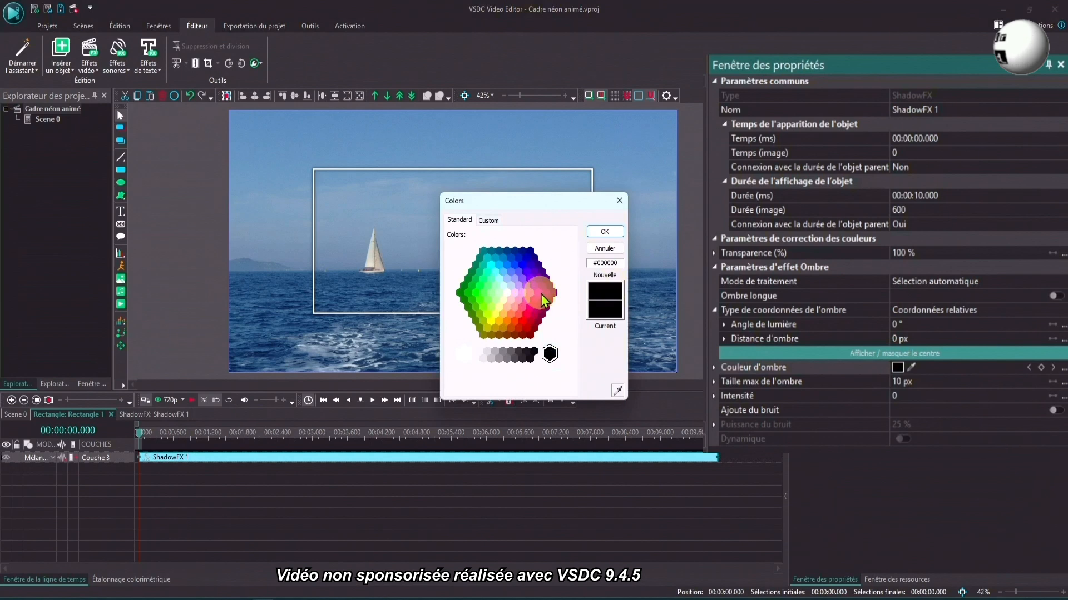
{"action": "left_click", "coordinate": [538, 292]}
{"action": "left_click", "coordinate": [604, 231]}
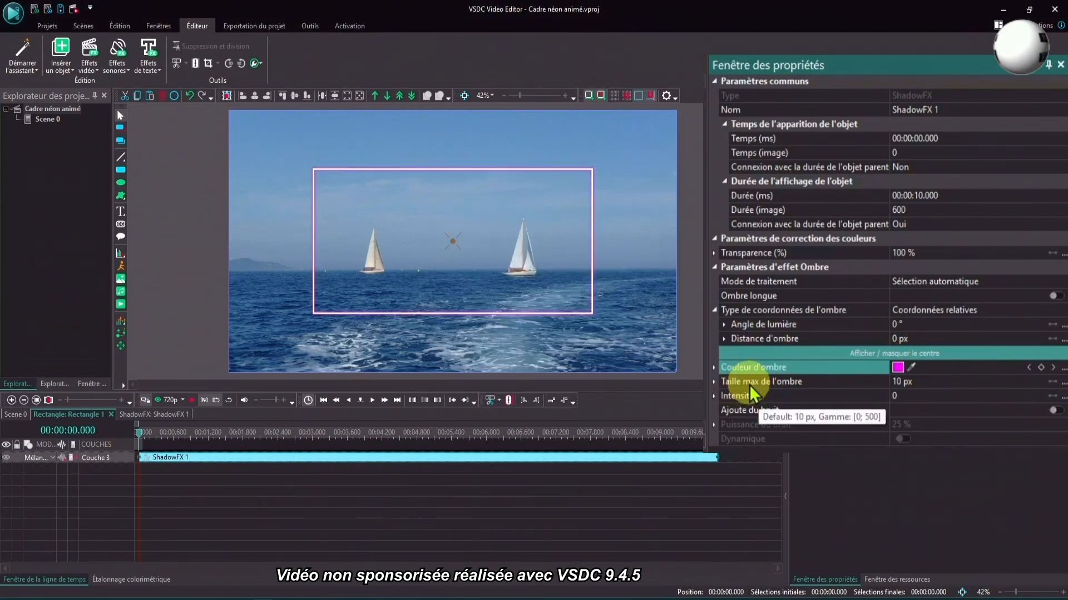
- Set the shadow's maximum size to 40 px and its intensity to 100, and return to the scene with the rectangle selected
{"action": "left_click", "coordinate": [854, 381]}
{"action": "type", "text": "40"}
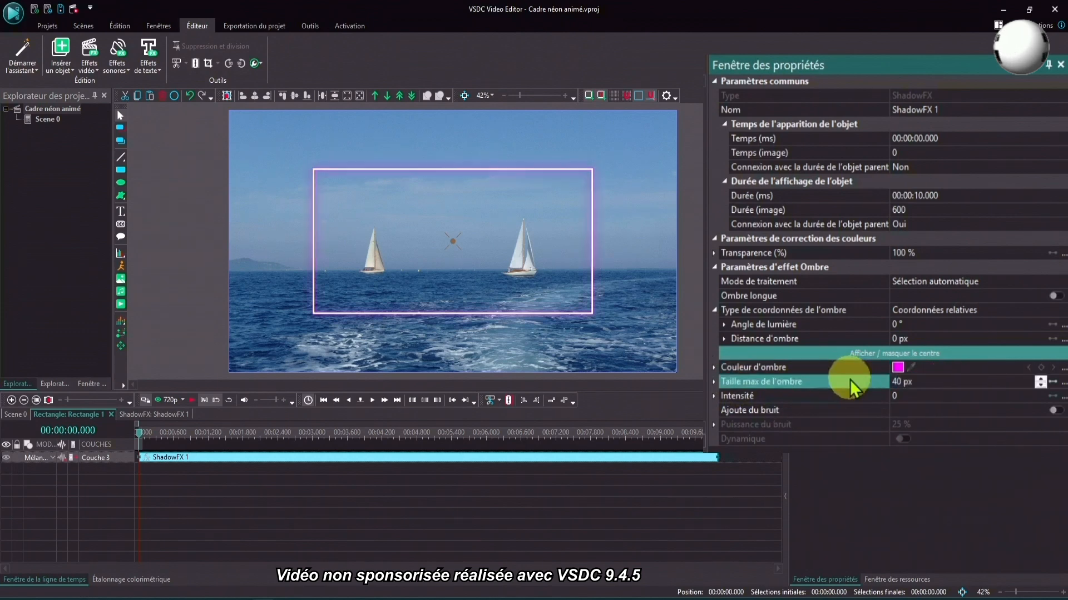
{"action": "left_click", "coordinate": [911, 396]}
{"action": "type", "text": "100"}
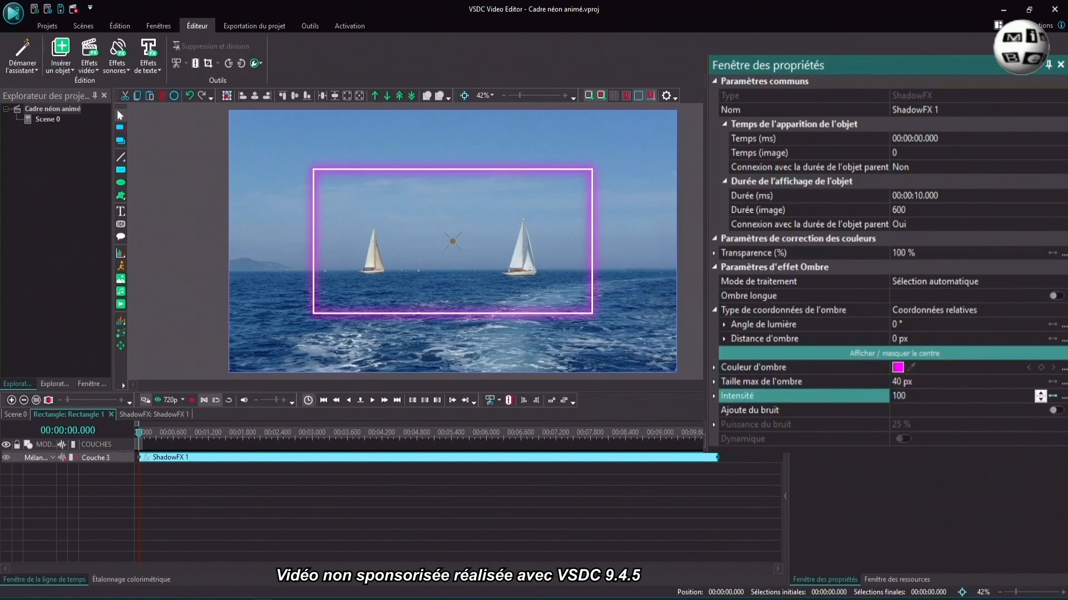
{"action": "left_click", "coordinate": [314, 170]}
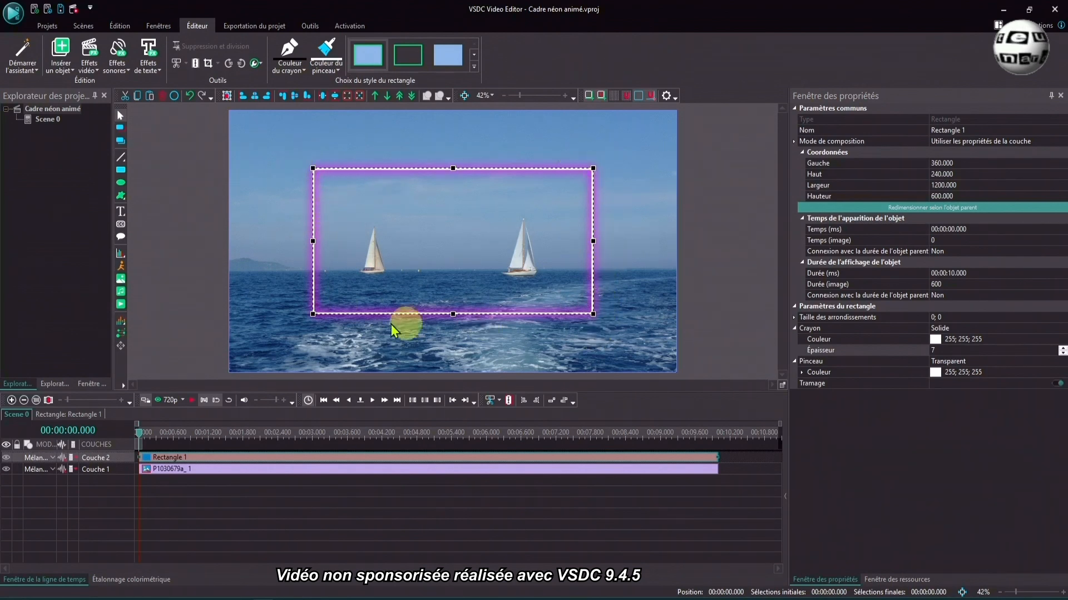
- Draw a straight line along the frame's upper edge, from about (364, 243) to about (1560, 240), starting at the cursor position
{"action": "left_click", "coordinate": [120, 157]}
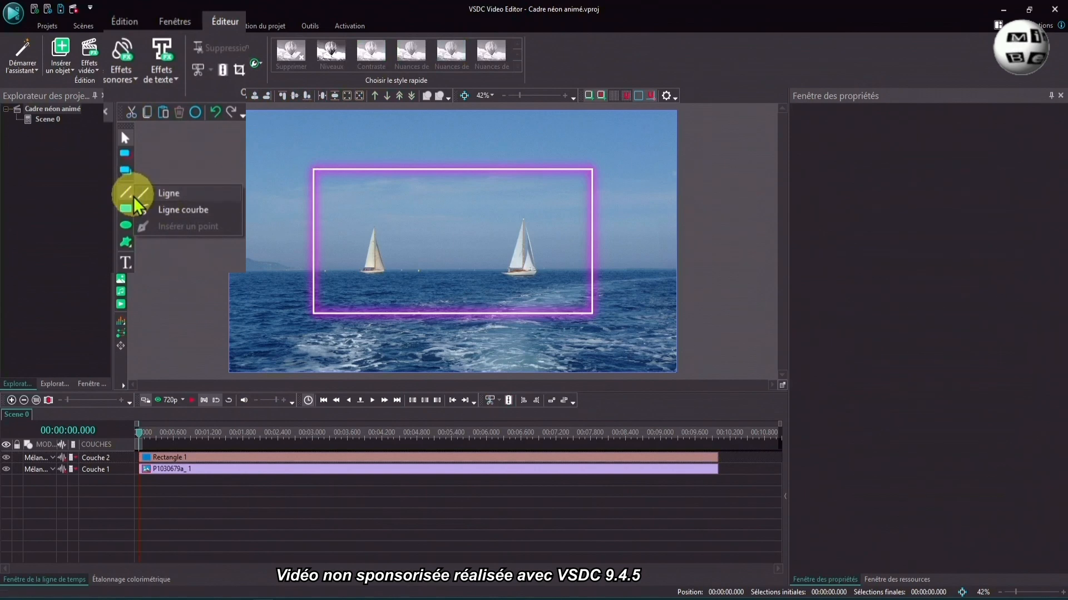
{"action": "left_click", "coordinate": [147, 194]}
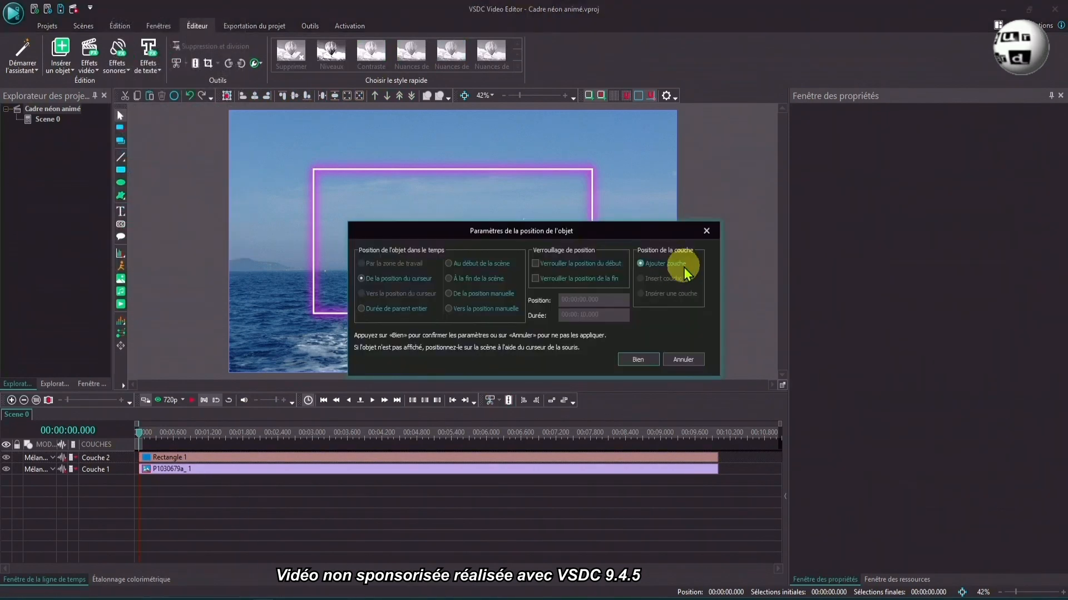
{"action": "left_click", "coordinate": [638, 359]}
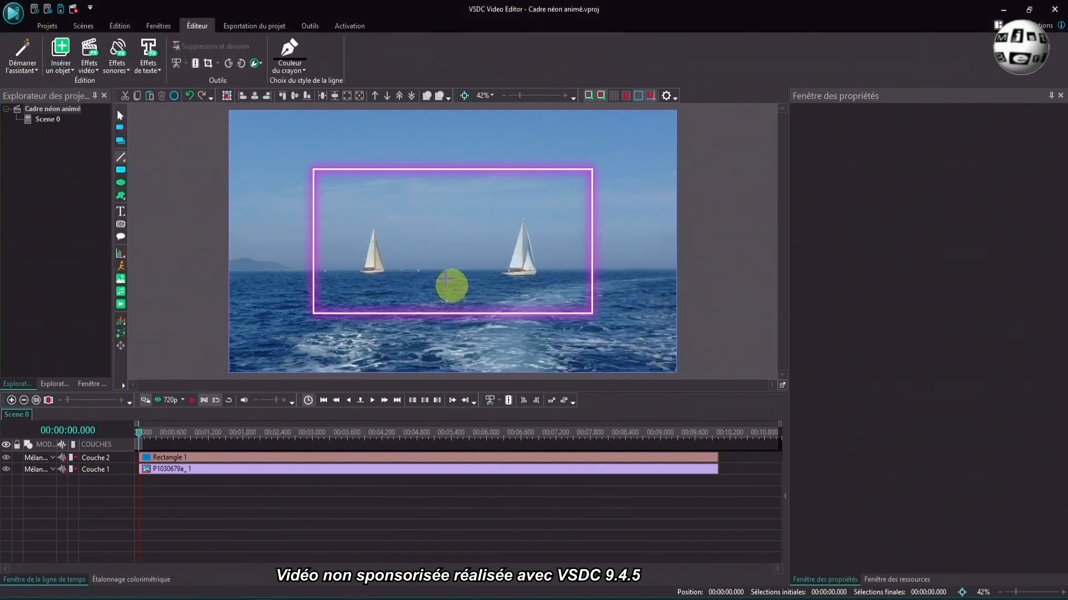
{"action": "left_click", "coordinate": [313, 169]}
{"action": "left_click_drag", "start_coordinate": [313, 168], "coordinate": [593, 167]}
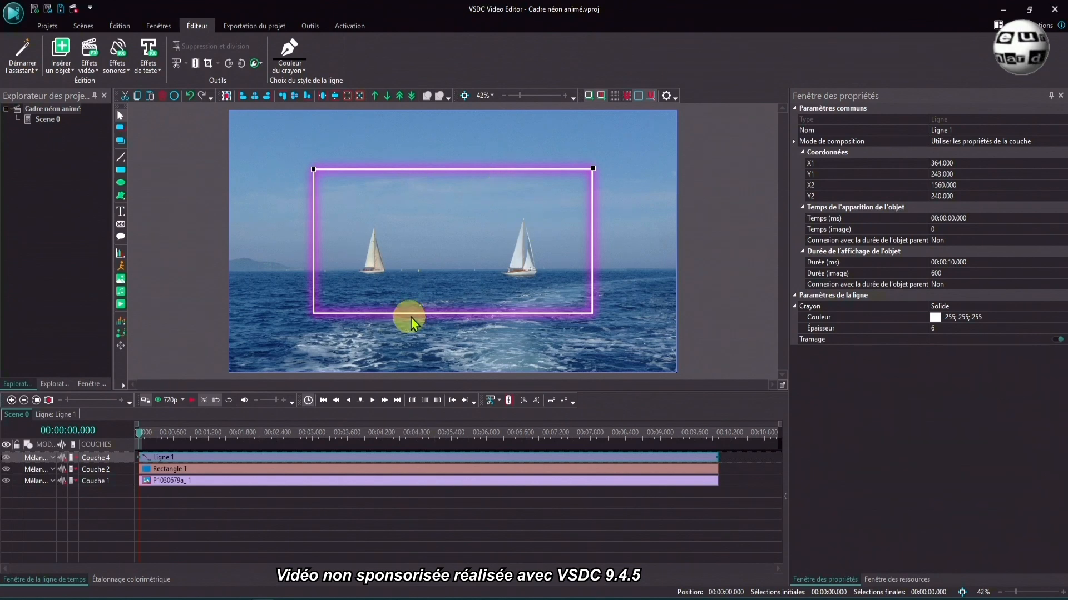
- Set the line's colour to blue (0; 0; 255) and its thickness to 7
{"action": "left_click", "coordinate": [898, 353]}
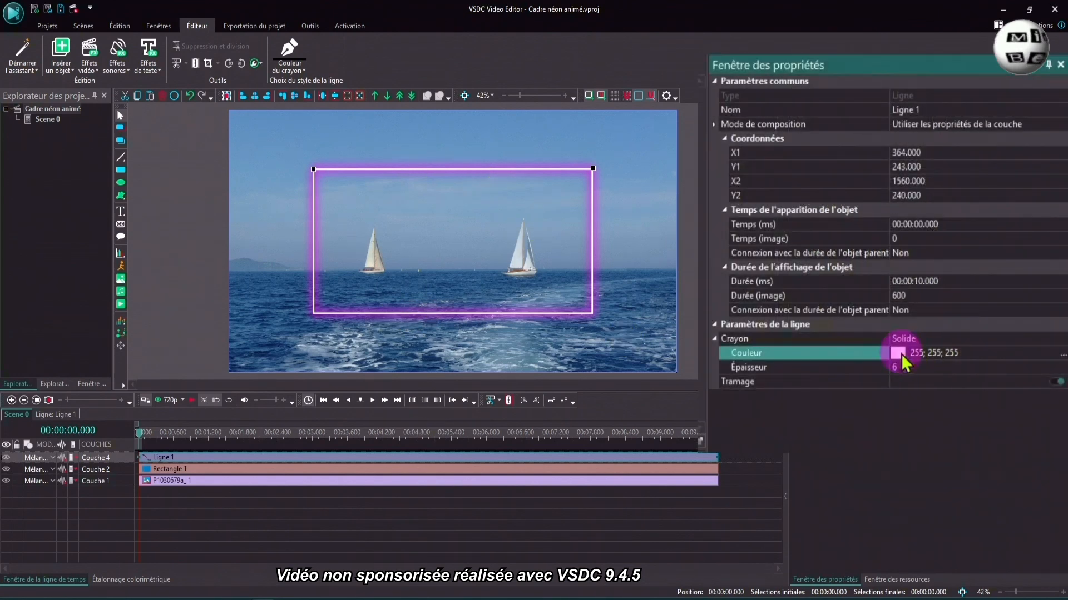
{"action": "left_click", "coordinate": [1062, 354]}
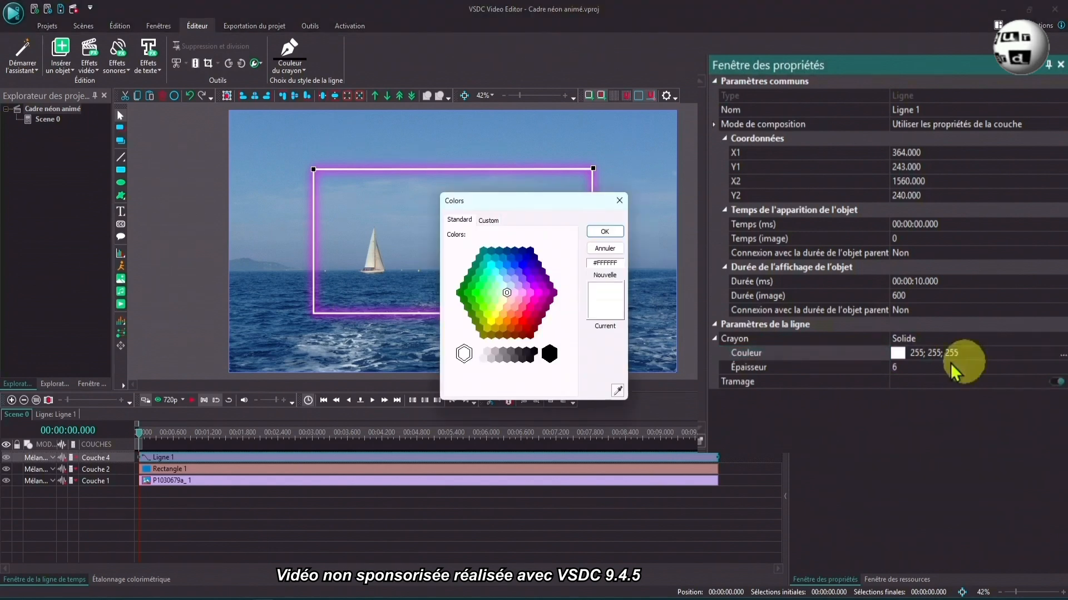
{"action": "left_click", "coordinate": [526, 268]}
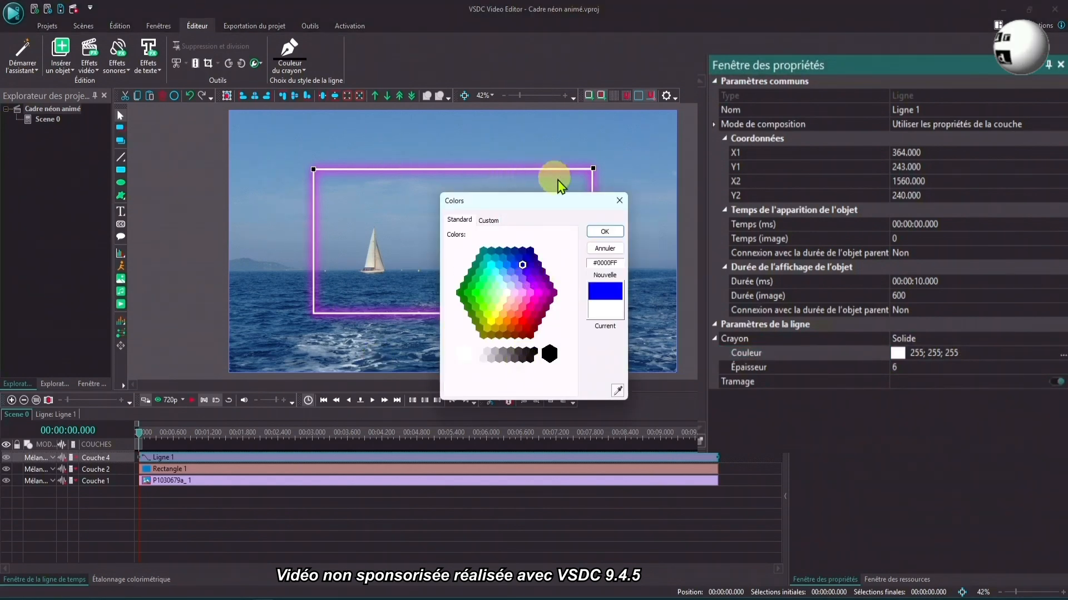
{"action": "left_click", "coordinate": [604, 233]}
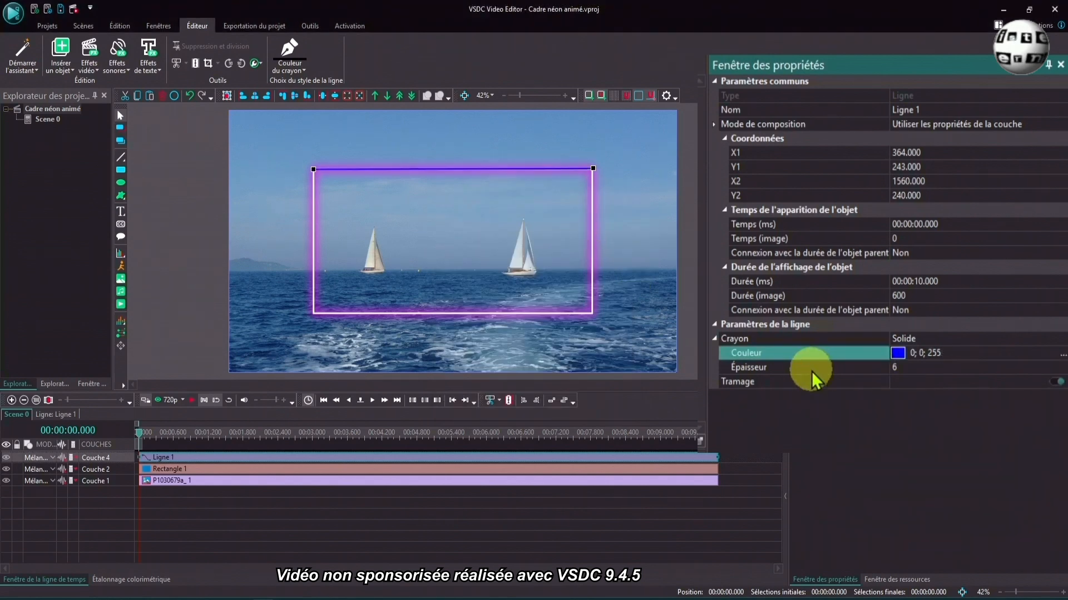
{"action": "left_click", "coordinate": [915, 369]}
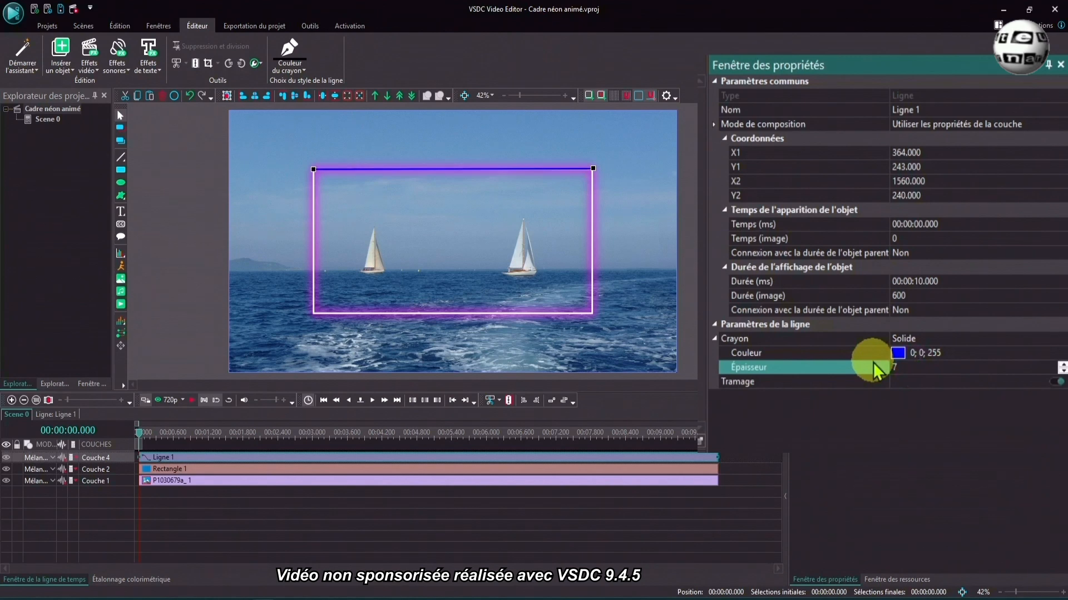
- Set the X1 coordinate of the blue upper line to 360 so it begins at the frame's corner
{"action": "left_click_drag", "start_coordinate": [519, 95], "coordinate": [532, 97]}
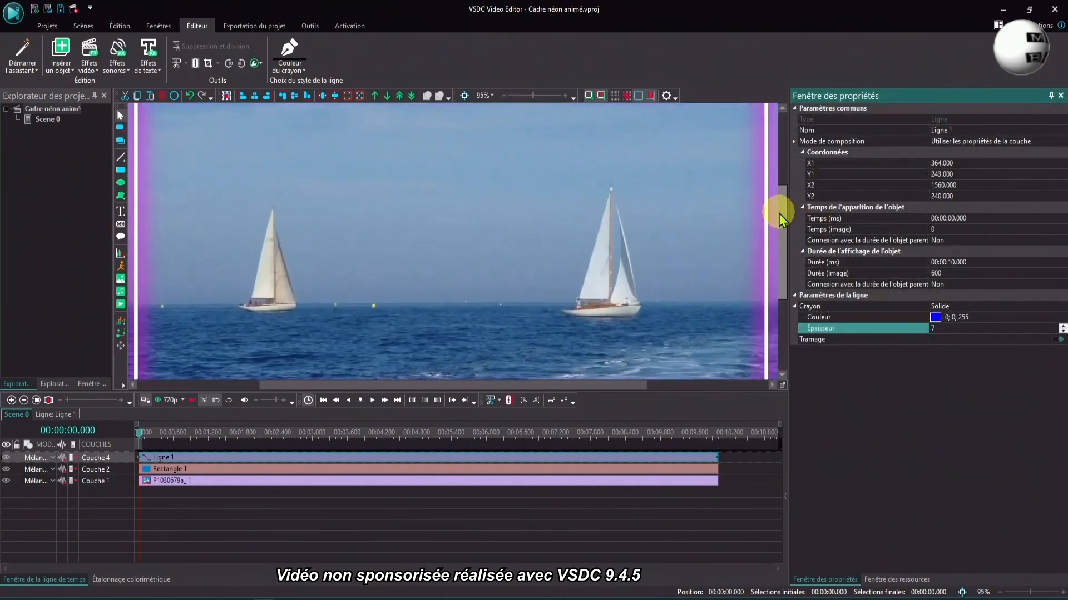
{"action": "scroll", "coordinate": [779, 213], "scroll_direction": "up", "scroll_amount": 3}
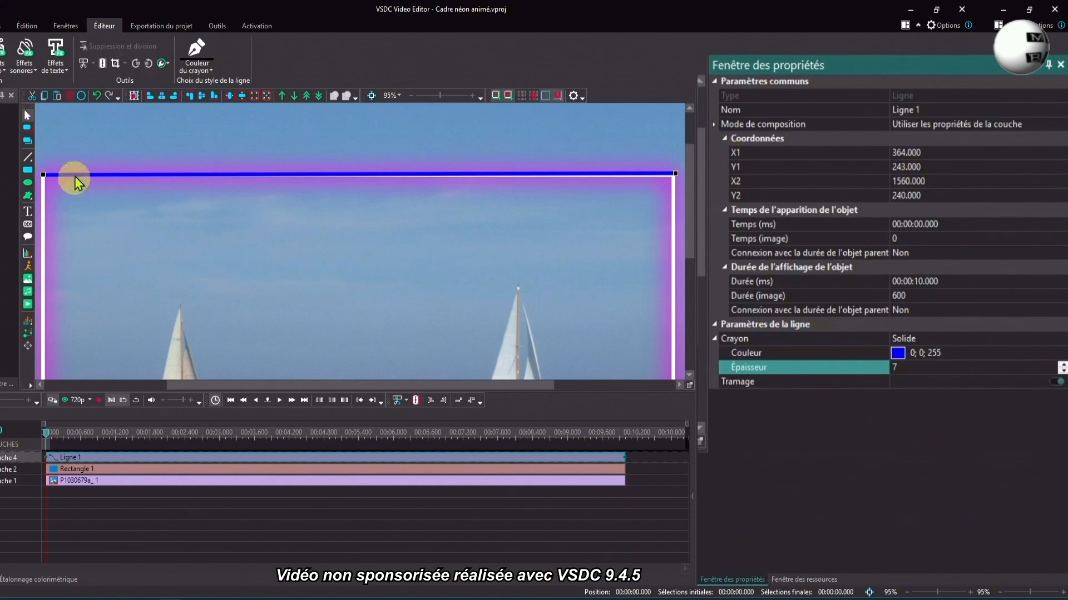
{"action": "left_click", "coordinate": [115, 506]}
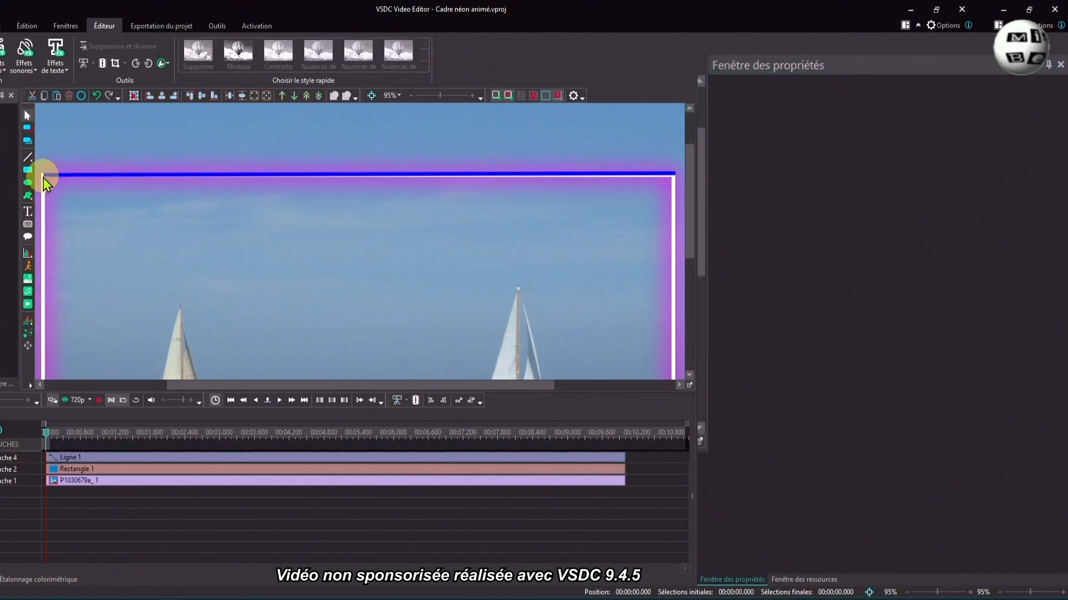
{"action": "left_click", "coordinate": [74, 457]}
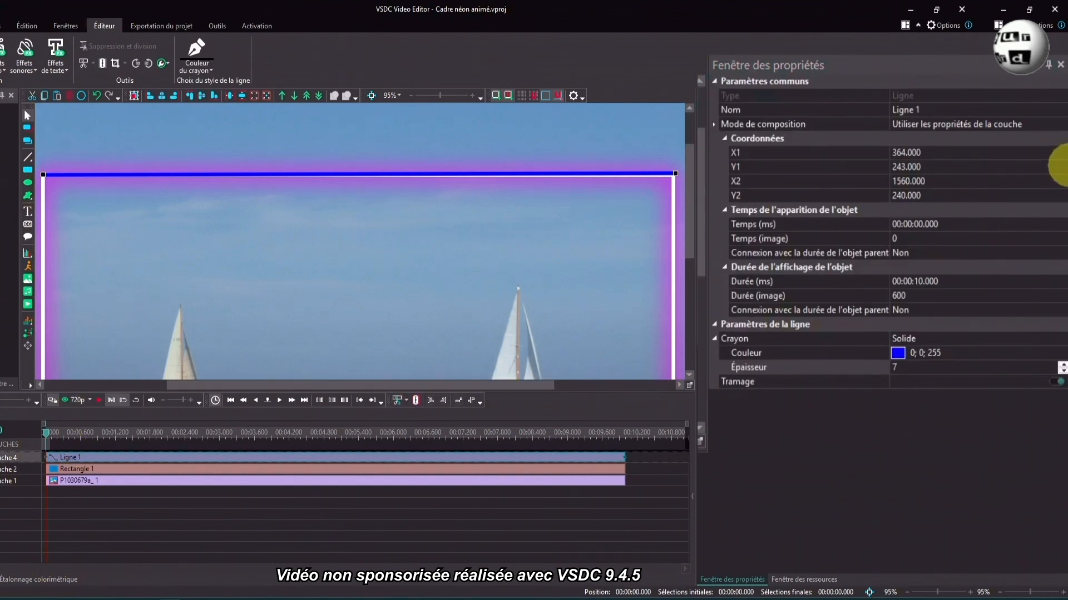
{"action": "left_click", "coordinate": [1061, 156]}
{"action": "left_click", "coordinate": [1062, 161]}
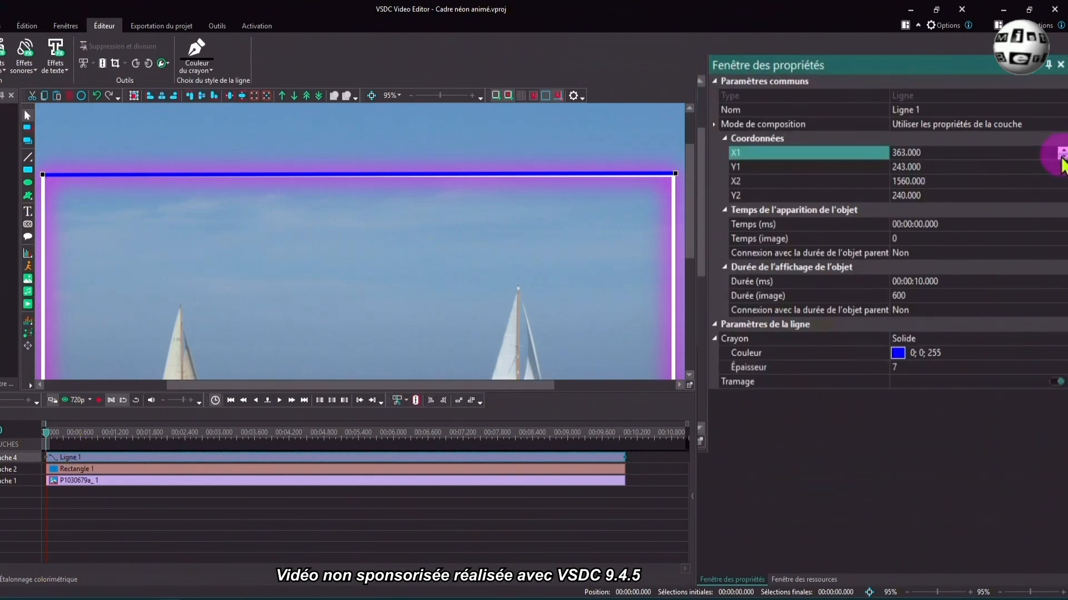
{"action": "left_click", "coordinate": [36, 178]}
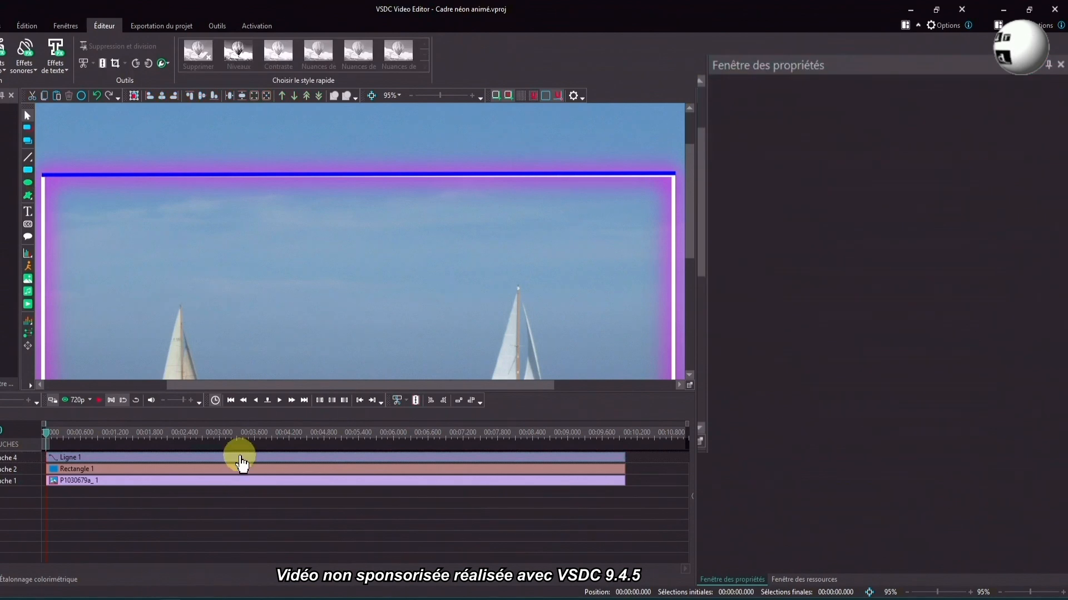
{"action": "left_click", "coordinate": [239, 458]}
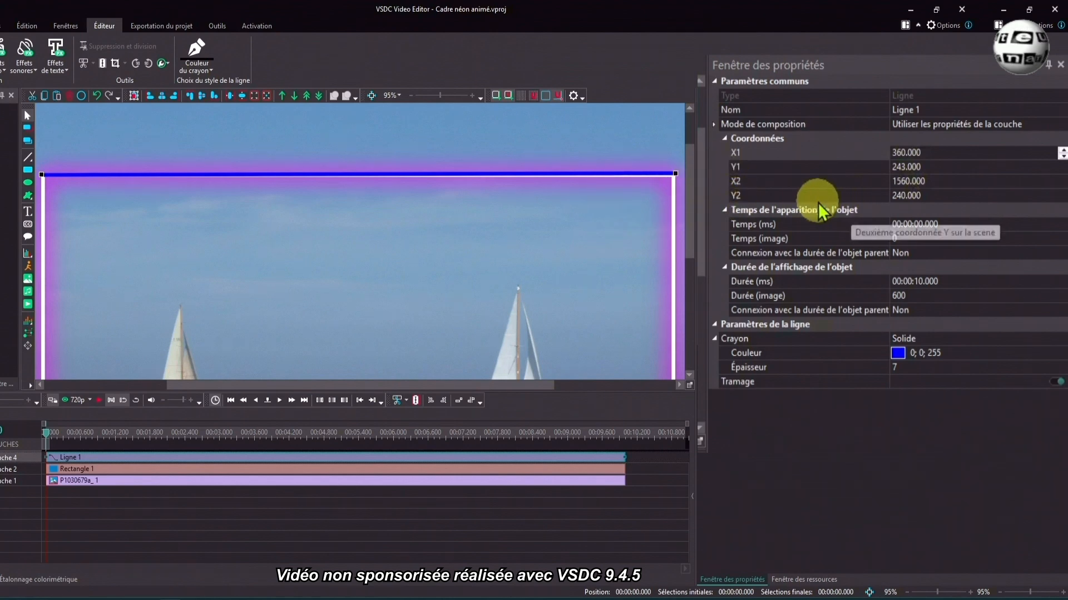
- Level the blue upper line with the frame's edge by setting its Y2 coordinate to 243
{"action": "left_click", "coordinate": [1062, 193]}
{"action": "left_click", "coordinate": [1062, 193]}
{"action": "left_click", "coordinate": [1062, 193]}
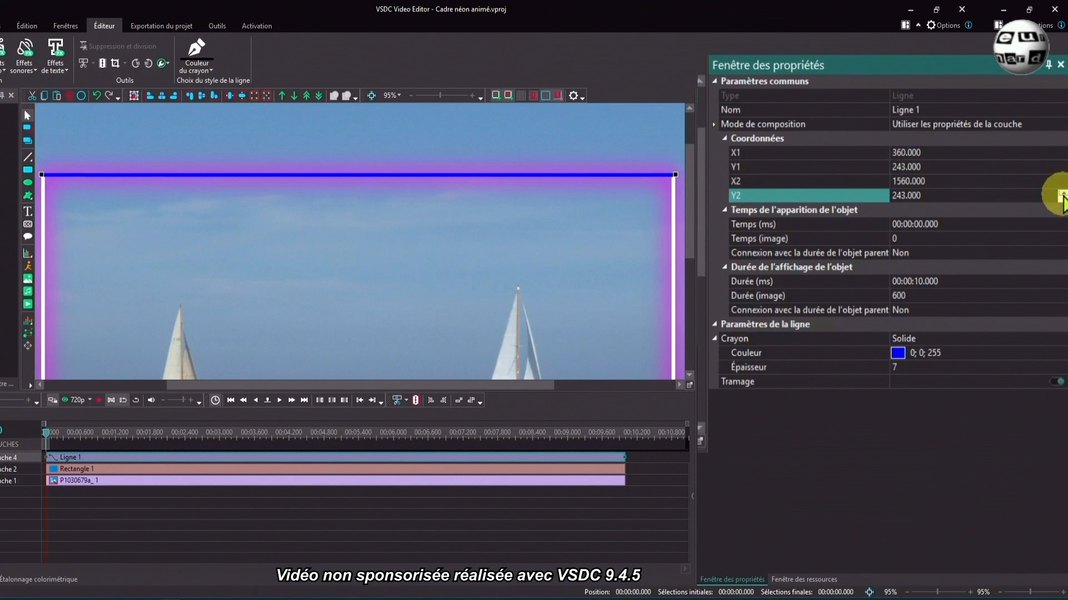
{"action": "left_click", "coordinate": [651, 188]}
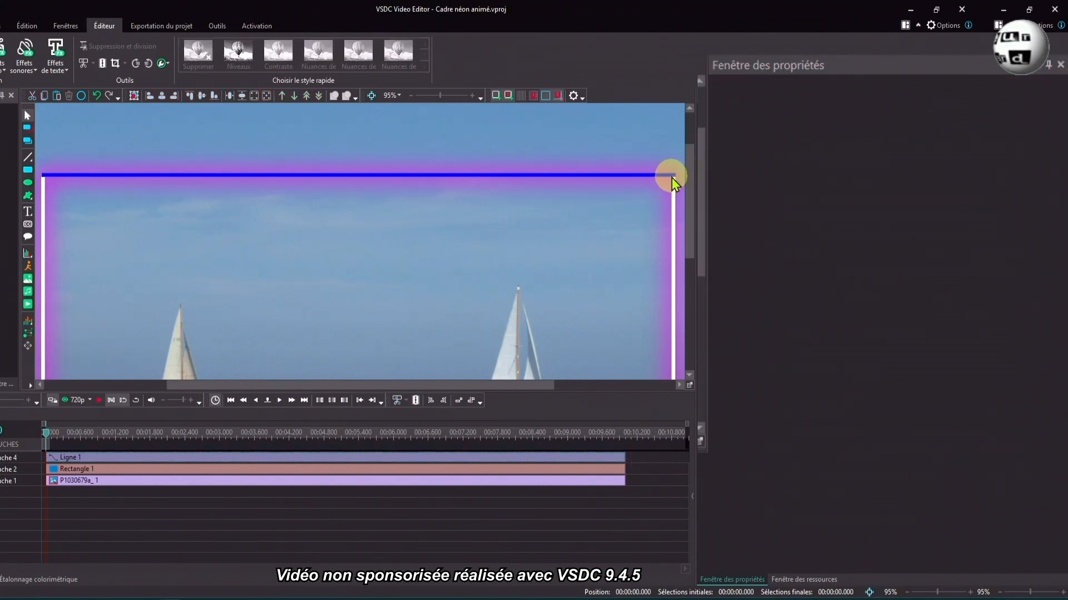
{"action": "left_click", "coordinate": [671, 178]}
{"action": "left_click_drag", "start_coordinate": [440, 95], "coordinate": [428, 96]}
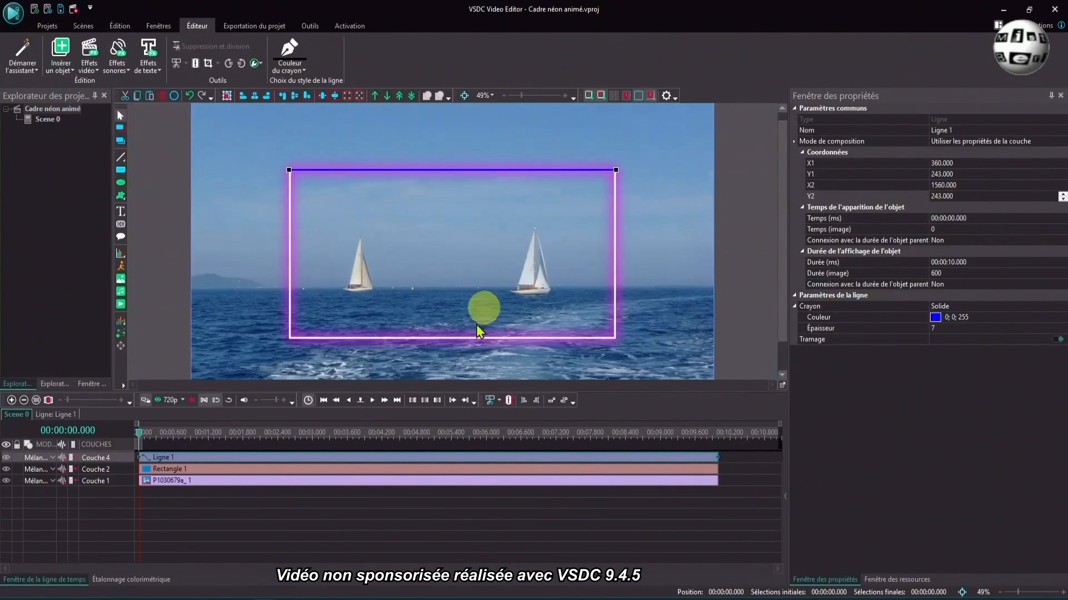
- Set the display duration of the upper line to 2 seconds
{"action": "left_click", "coordinate": [413, 458]}
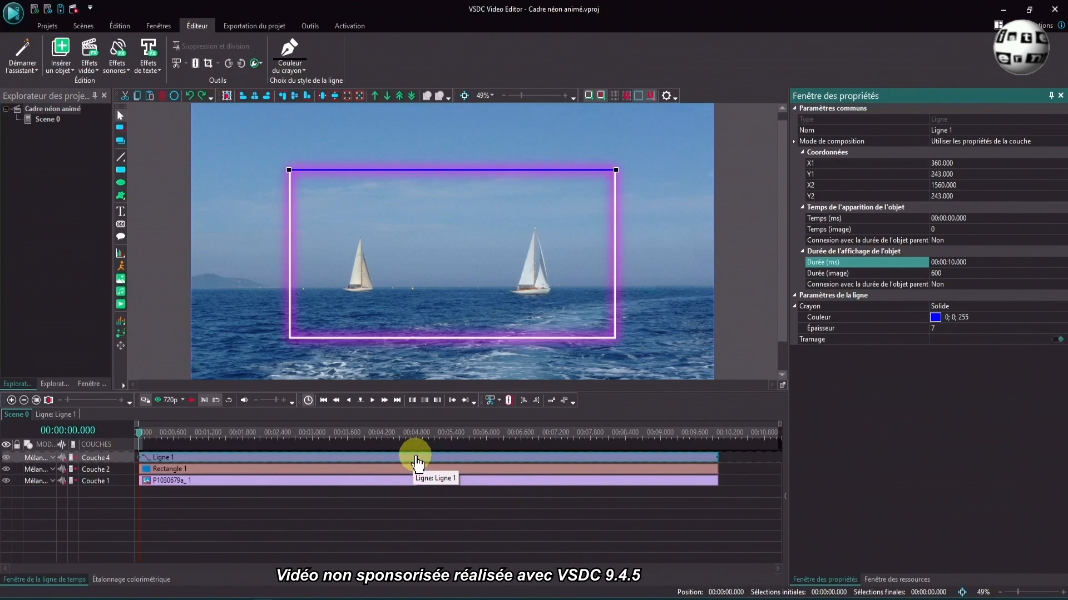
{"action": "left_click", "coordinate": [949, 262]}
{"action": "left_click_drag", "start_coordinate": [915, 281], "coordinate": [970, 281]}
{"action": "key", "text": "Return"}
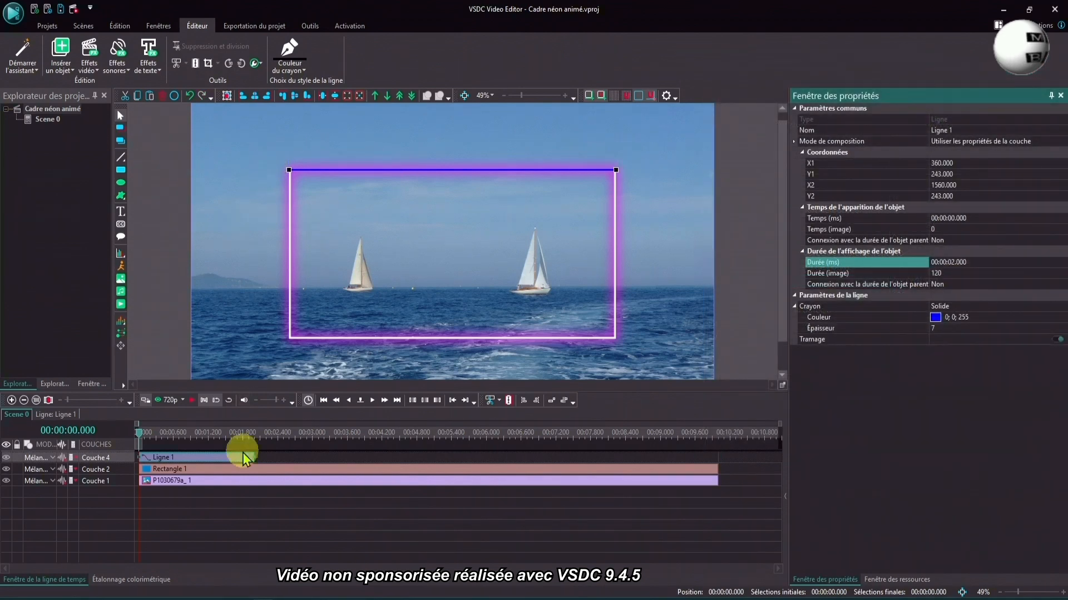
- With the timeline cursor at about 2.250 s, draw a straight line down the frame's right edge from about (1559, 249) to about (1560, 840)
{"action": "left_click", "coordinate": [270, 439]}
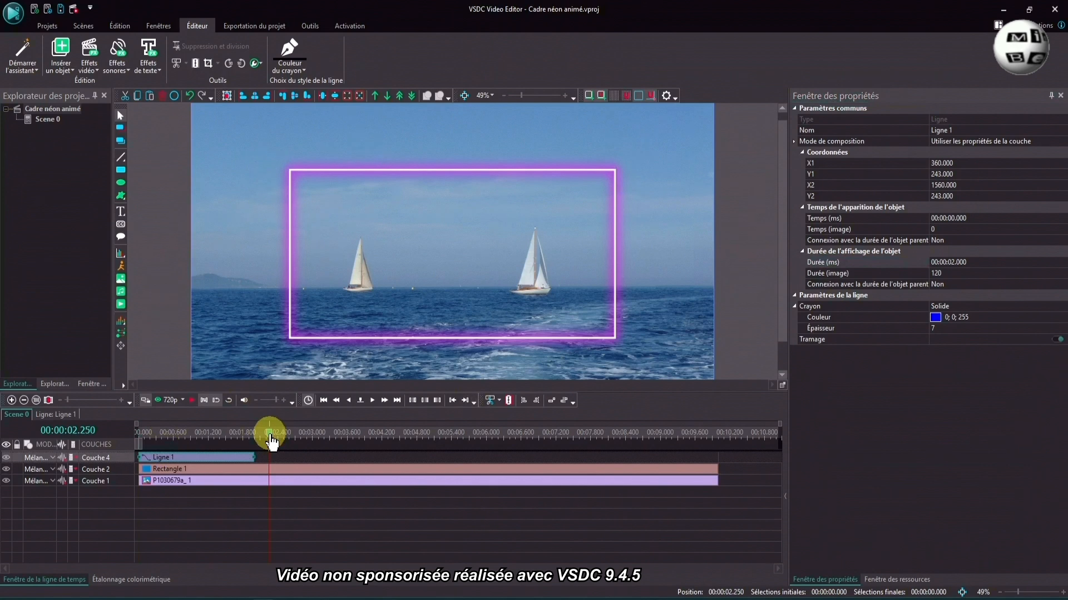
{"action": "left_click", "coordinate": [223, 292]}
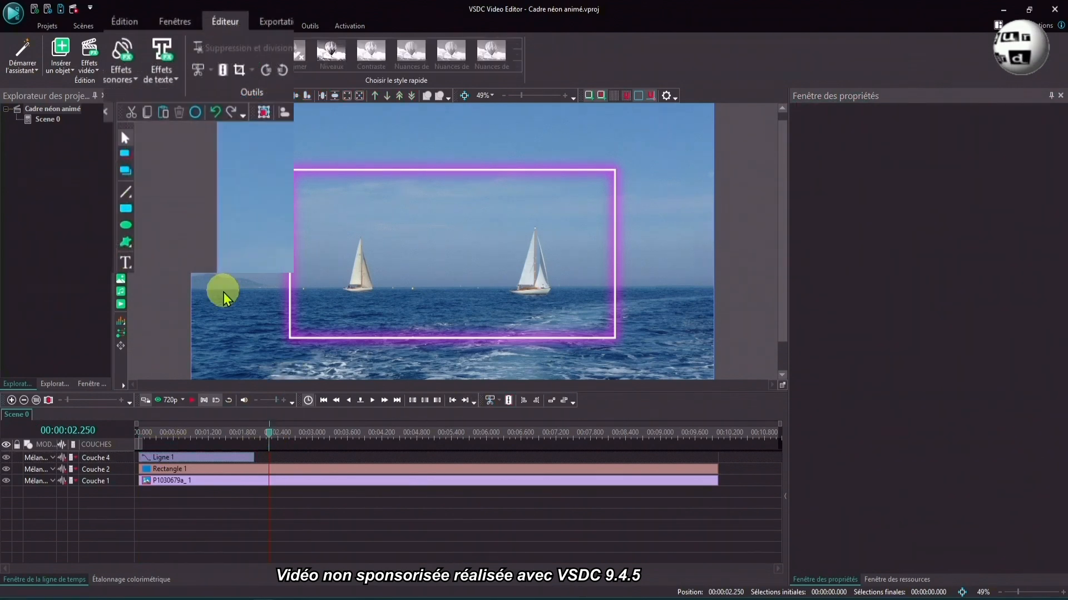
{"action": "left_click", "coordinate": [130, 195]}
{"action": "left_click", "coordinate": [167, 196]}
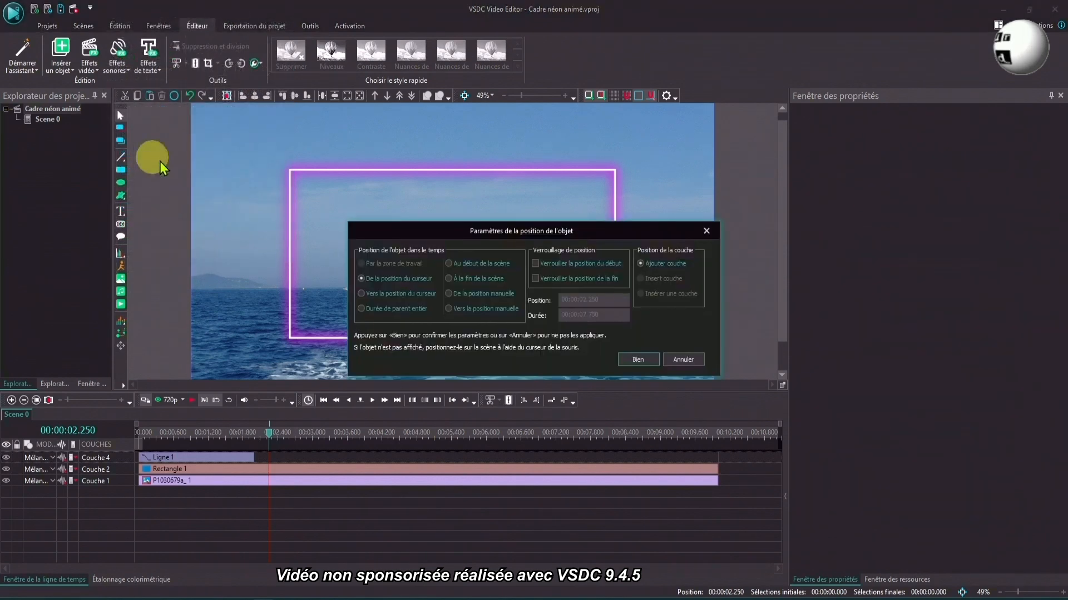
{"action": "left_click", "coordinate": [636, 360]}
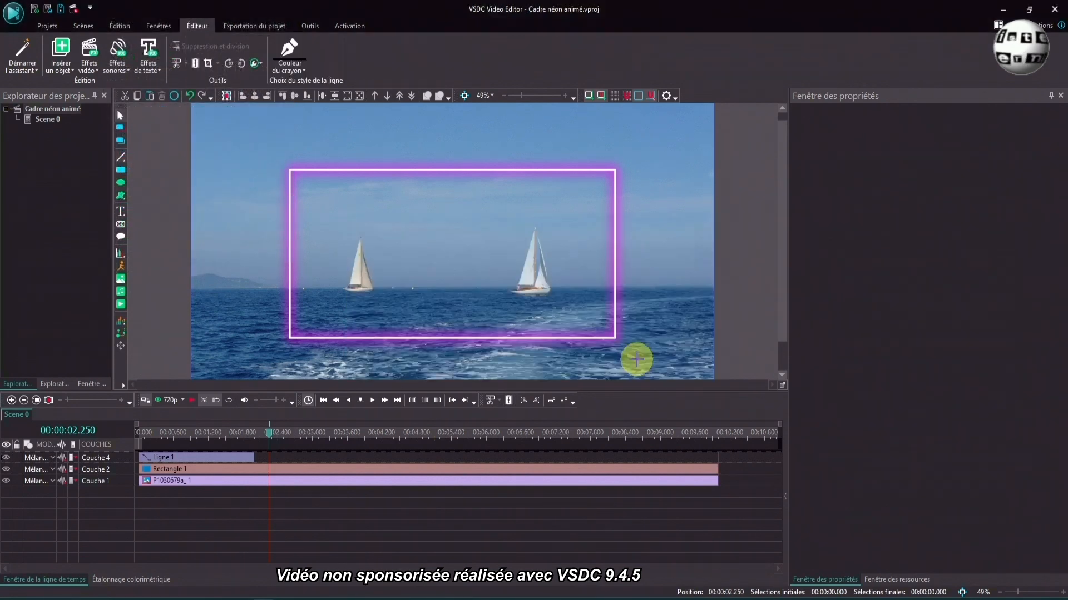
{"action": "left_click", "coordinate": [615, 171]}
{"action": "left_click_drag", "start_coordinate": [615, 170], "coordinate": [616, 338]}
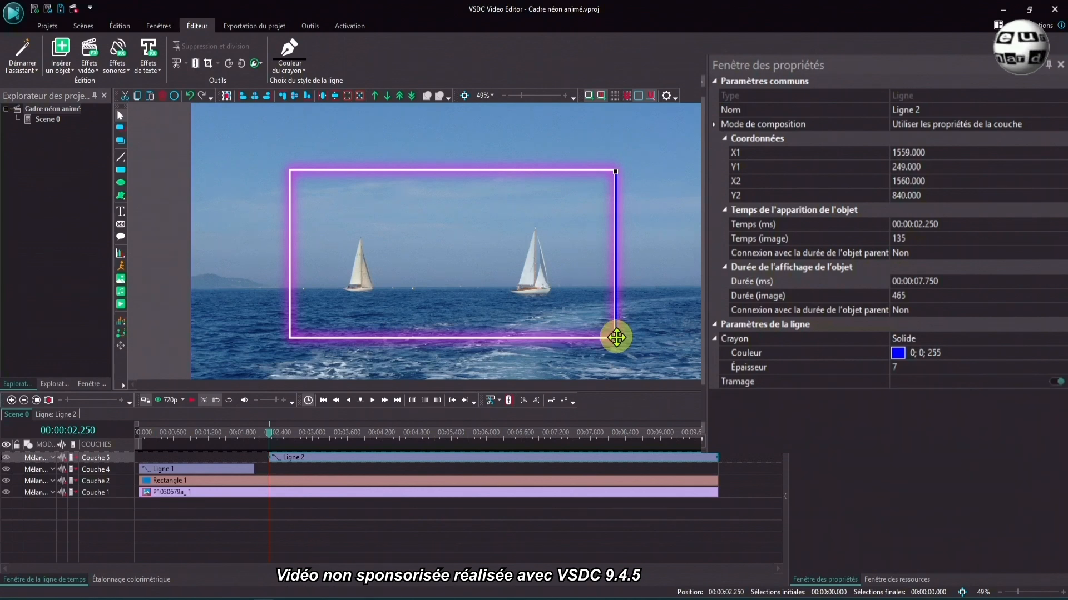
- Align the right-edge line with the frame by setting X1 to 1556, Y1 to 240 and X2 to 1556
{"action": "left_click", "coordinate": [942, 154]}
{"action": "left_click", "coordinate": [1062, 157]}
{"action": "left_click", "coordinate": [1062, 157]}
{"action": "left_click", "coordinate": [1062, 157]}
{"action": "left_click", "coordinate": [1063, 171]}
{"action": "left_click", "coordinate": [1063, 172]}
{"action": "left_click", "coordinate": [1063, 172]}
{"action": "left_click", "coordinate": [1063, 172]}
{"action": "left_click", "coordinate": [1063, 172]}
{"action": "left_click", "coordinate": [1063, 172]}
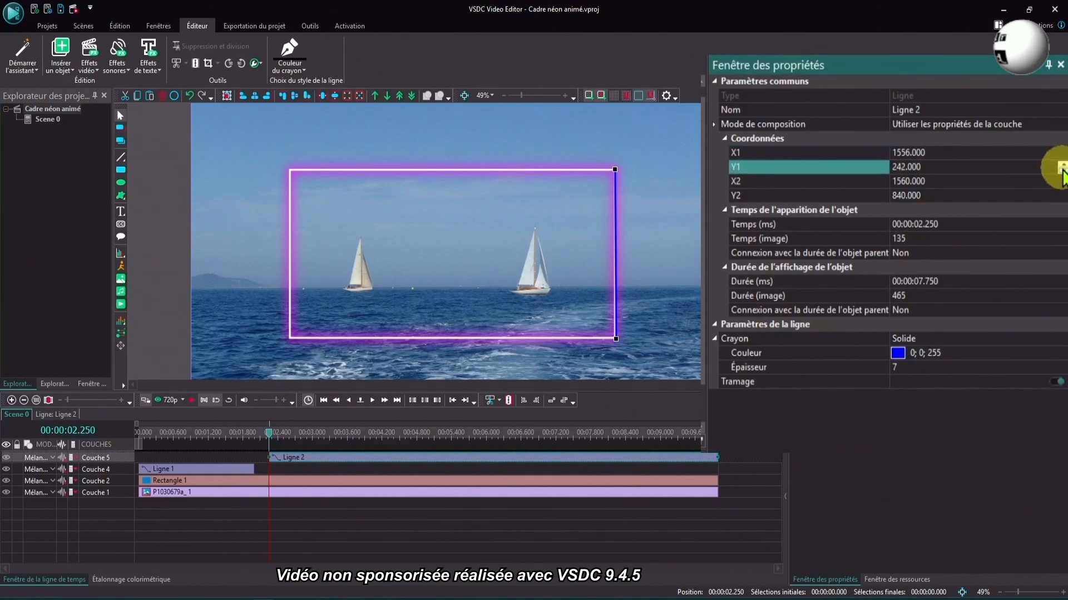
{"action": "left_click", "coordinate": [1063, 172]}
{"action": "left_click", "coordinate": [1063, 172]}
{"action": "left_click", "coordinate": [1063, 188]}
{"action": "left_click", "coordinate": [1063, 188]}
{"action": "left_click", "coordinate": [1063, 188]}
{"action": "left_click", "coordinate": [1063, 187]}
{"action": "left_click", "coordinate": [1063, 188]}
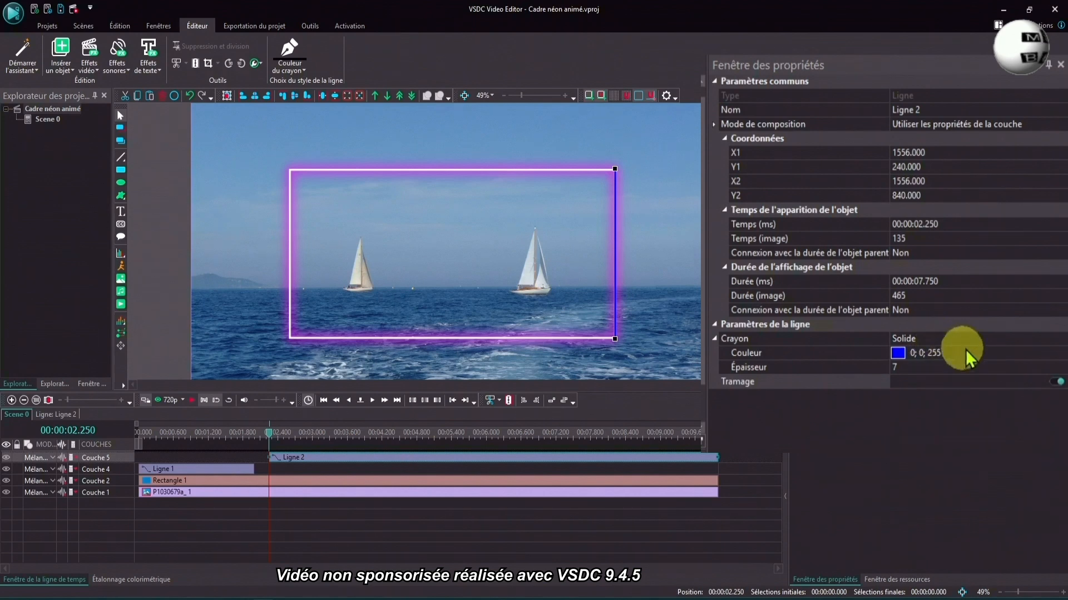
- Set the right-edge line's duration to 2 seconds and move it to start at 2 seconds, directly after the upper line
{"action": "left_click_drag", "start_coordinate": [919, 281], "coordinate": [975, 286]}
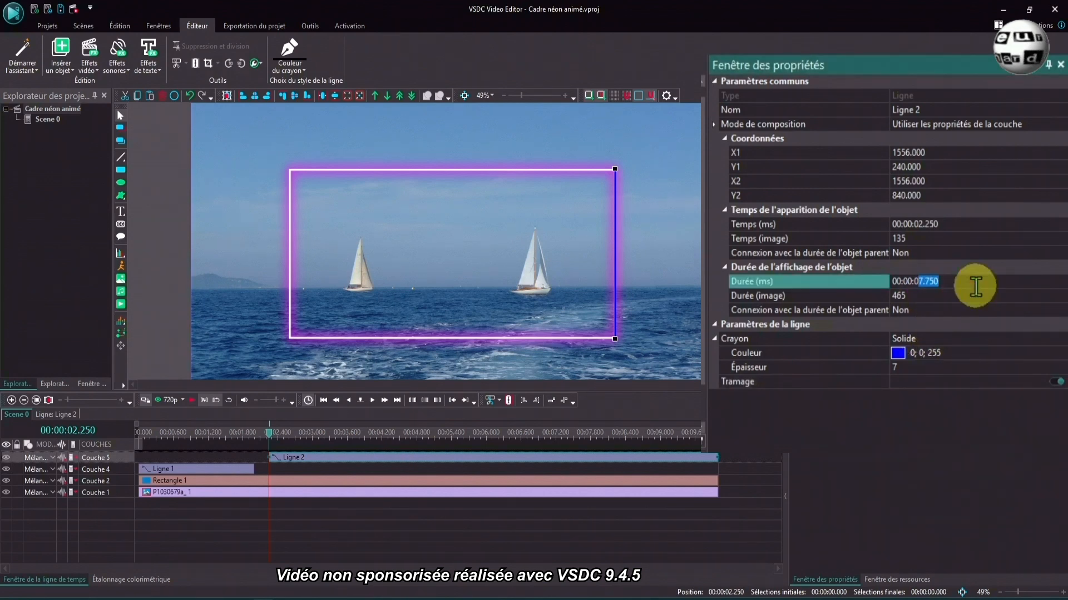
{"action": "type", "text": "2"}
{"action": "key", "text": "Return"}
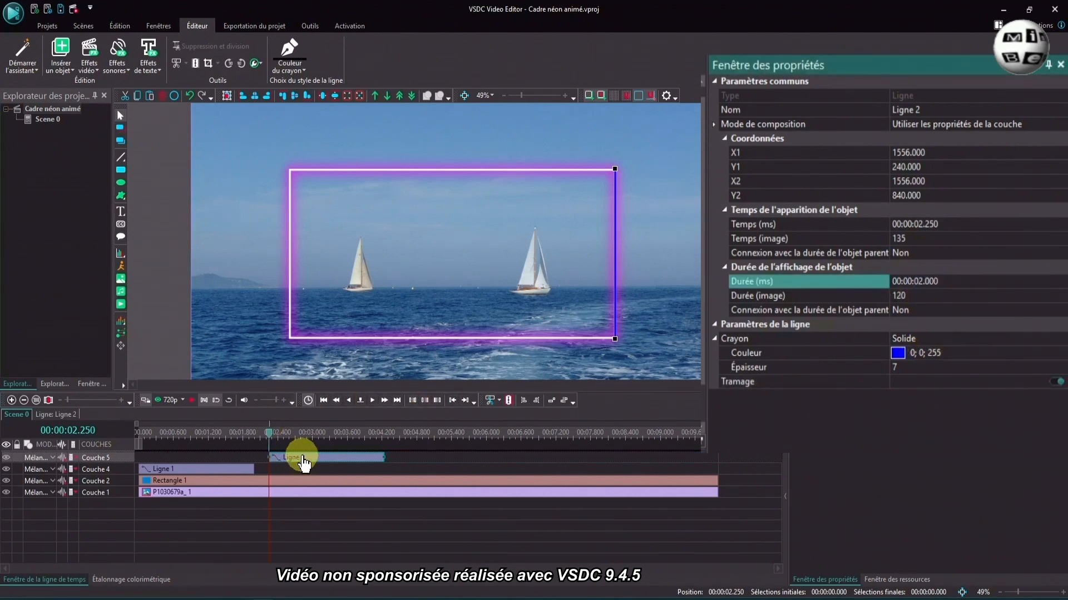
{"action": "left_click_drag", "start_coordinate": [304, 463], "coordinate": [289, 461]}
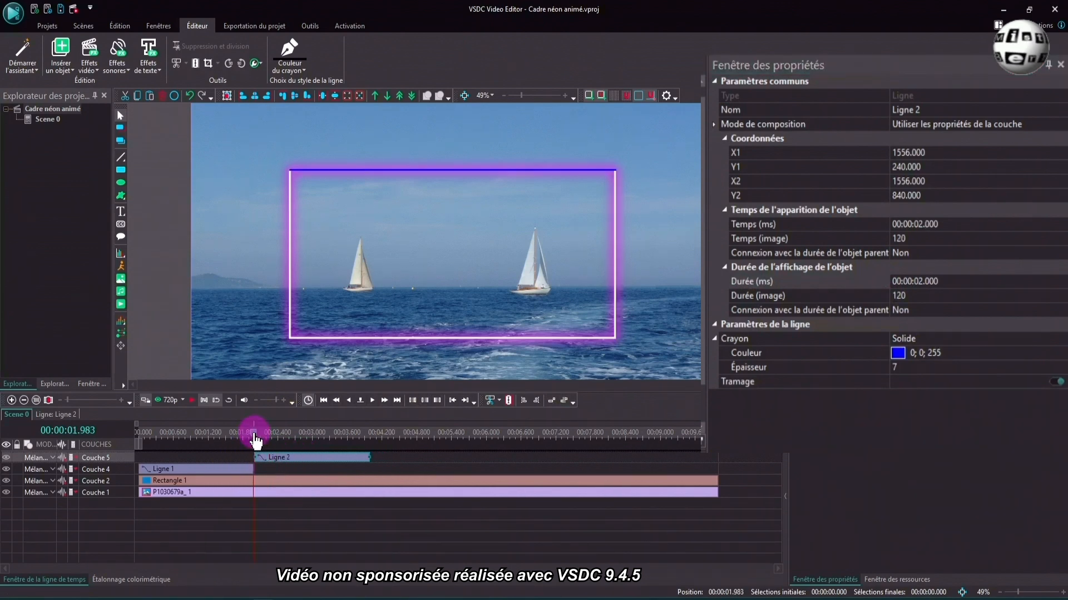
- With the timeline cursor at about 4.133 s, draw a straight line along the frame's lower edge from about (1559, 837) to about (360, 840)
{"action": "left_click", "coordinate": [379, 439]}
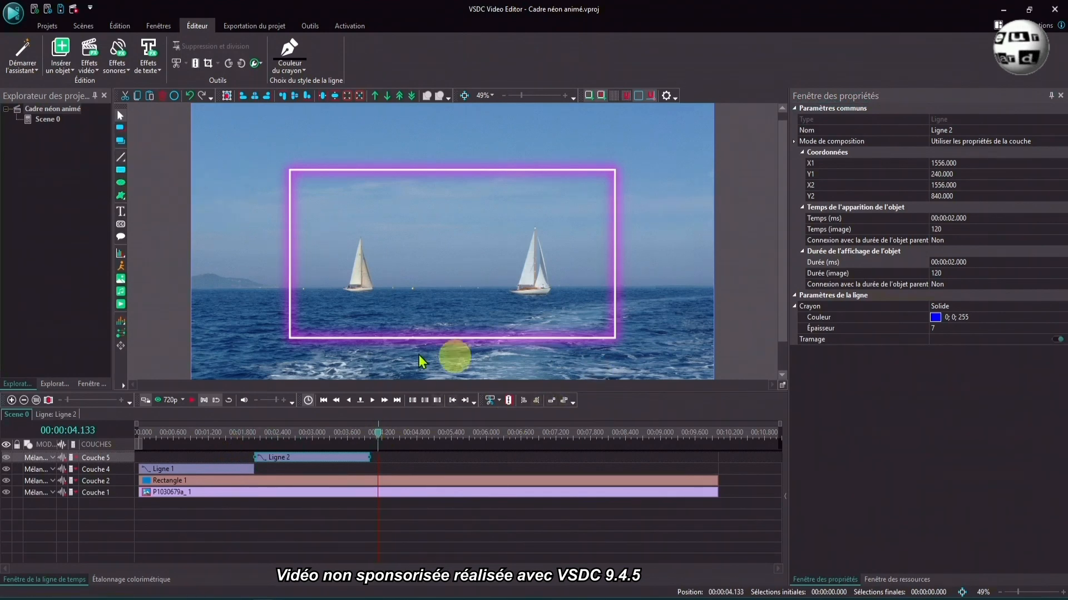
{"action": "left_click", "coordinate": [124, 160]}
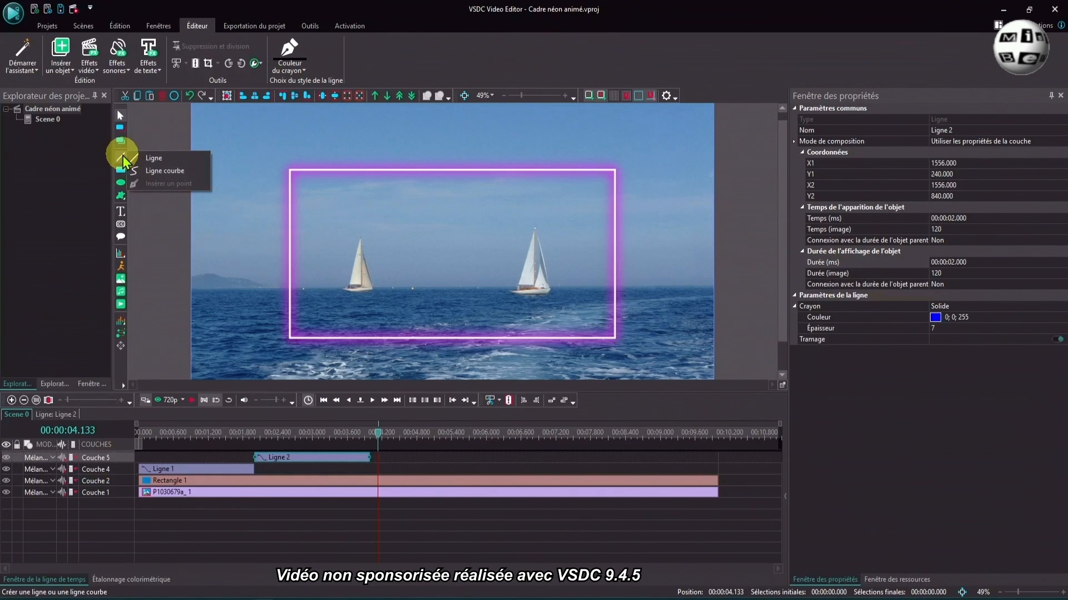
{"action": "left_click", "coordinate": [149, 158]}
{"action": "left_click", "coordinate": [638, 360]}
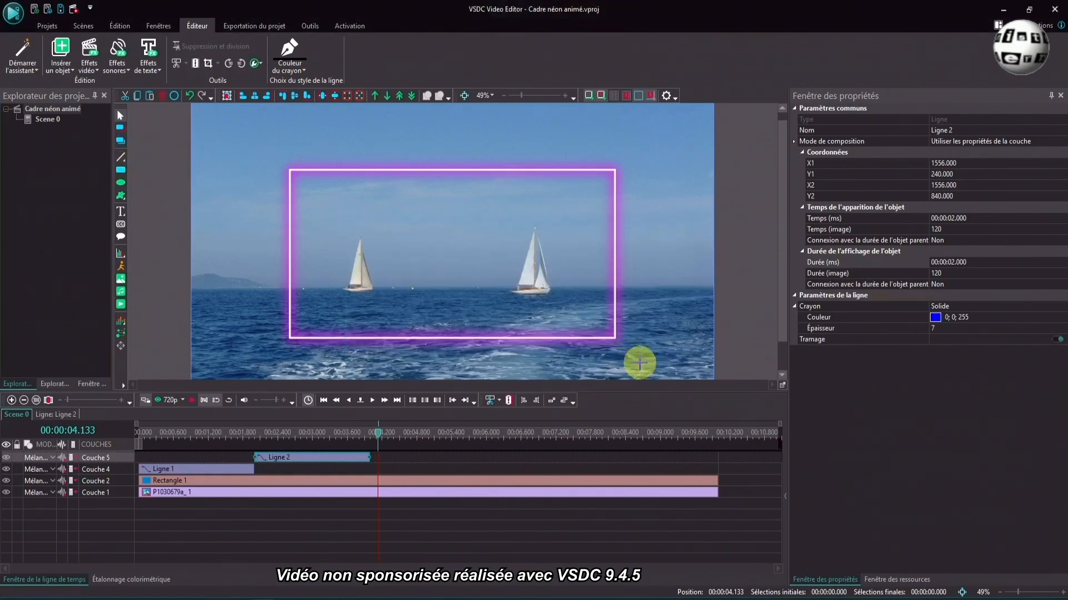
{"action": "left_click", "coordinate": [615, 338]}
{"action": "left_click_drag", "start_coordinate": [615, 337], "coordinate": [289, 338]}
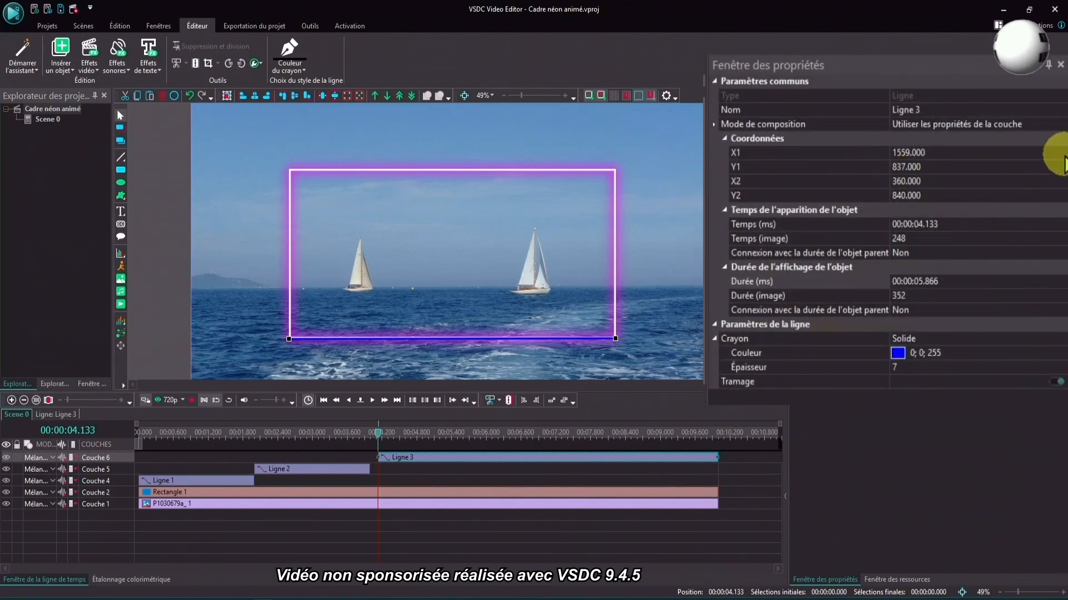
- Align the lower-edge line with the frame by setting X1 to 1560, Y1 to 836, X2 to 359 and Y2 to 836
{"action": "left_click", "coordinate": [1061, 150]}
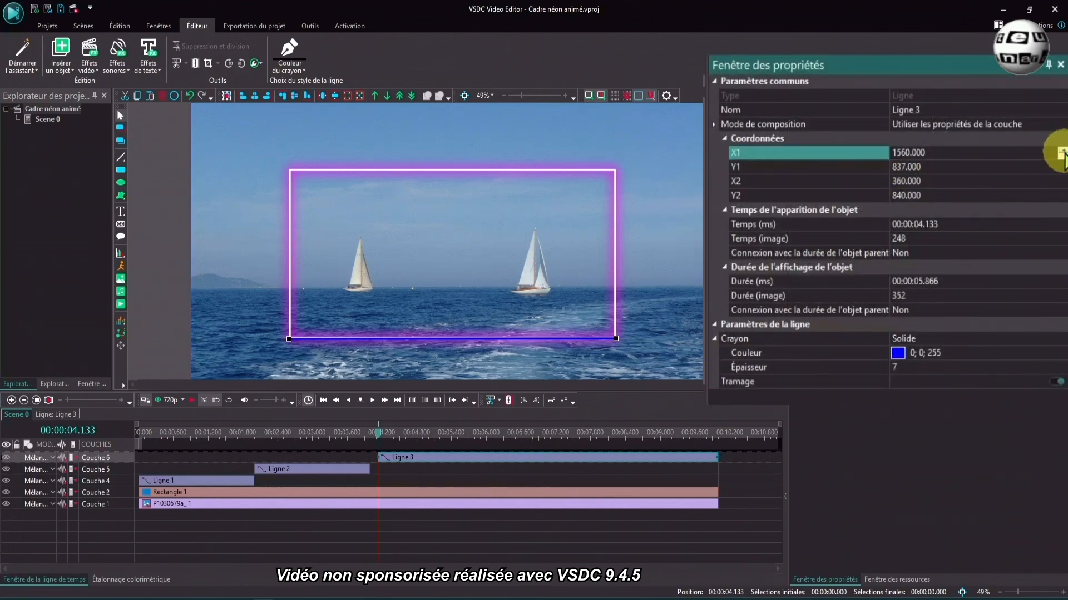
{"action": "left_click", "coordinate": [1061, 170]}
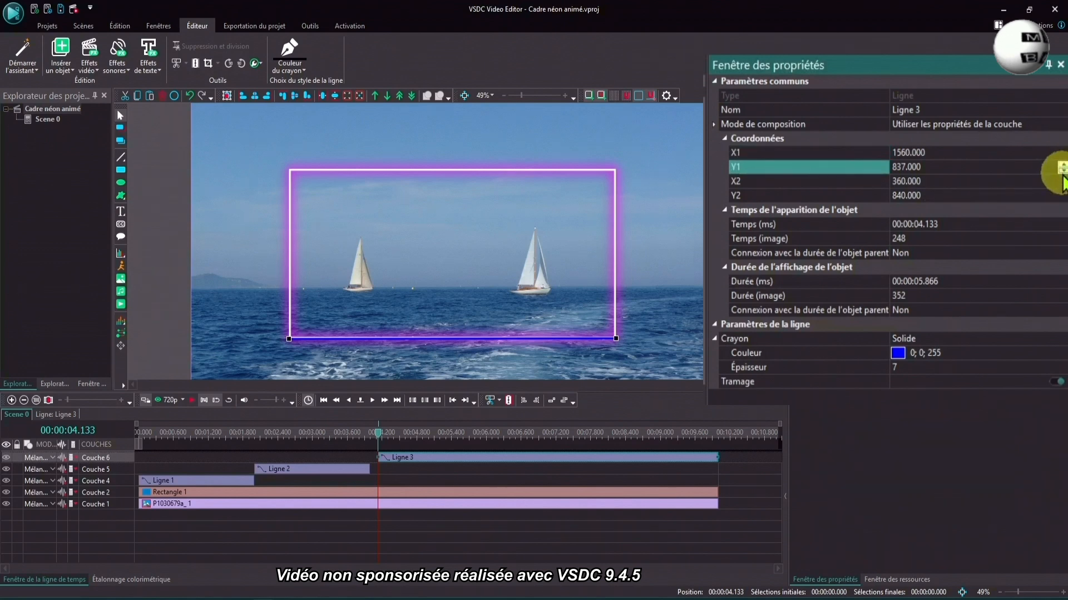
{"action": "left_click", "coordinate": [1061, 184]}
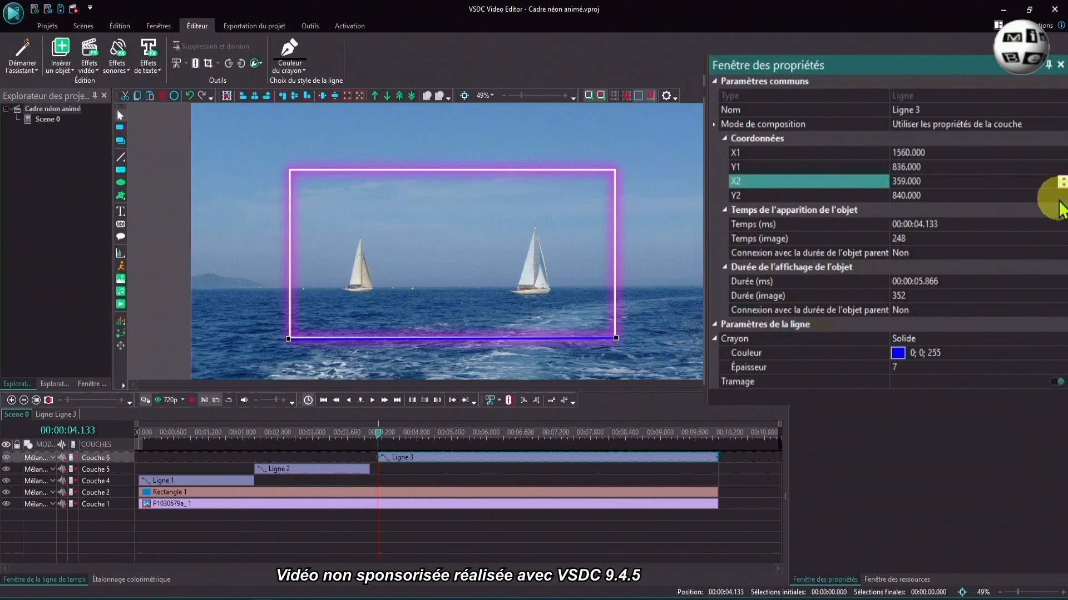
{"action": "left_click", "coordinate": [1062, 199]}
{"action": "left_click", "coordinate": [1061, 198]}
{"action": "left_click", "coordinate": [1061, 198]}
{"action": "left_click", "coordinate": [1061, 199]}
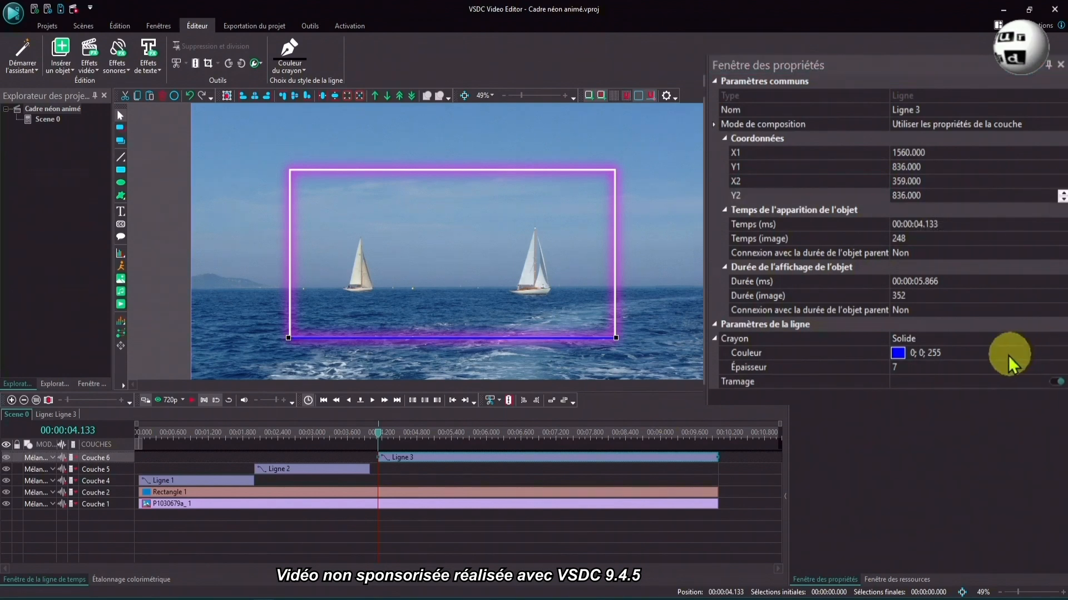
- Set the lower-edge line's duration to 2 seconds and move it to start at 4 seconds, directly after the right-edge line
{"action": "left_click", "coordinate": [920, 280]}
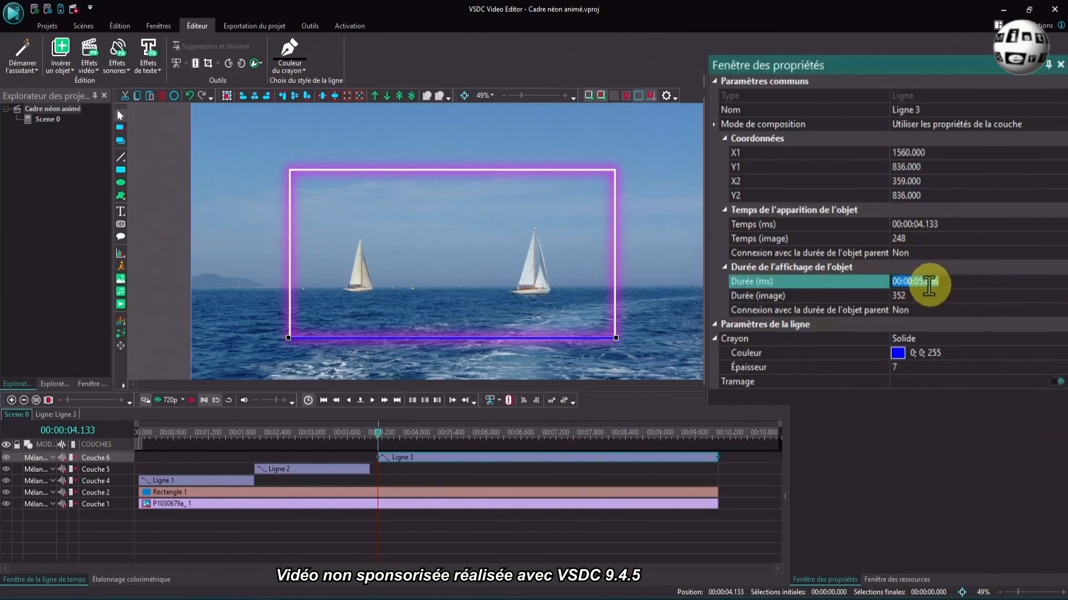
{"action": "left_click_drag", "start_coordinate": [918, 282], "coordinate": [942, 283]}
{"action": "type", "text": "2"}
{"action": "key", "text": "Return"}
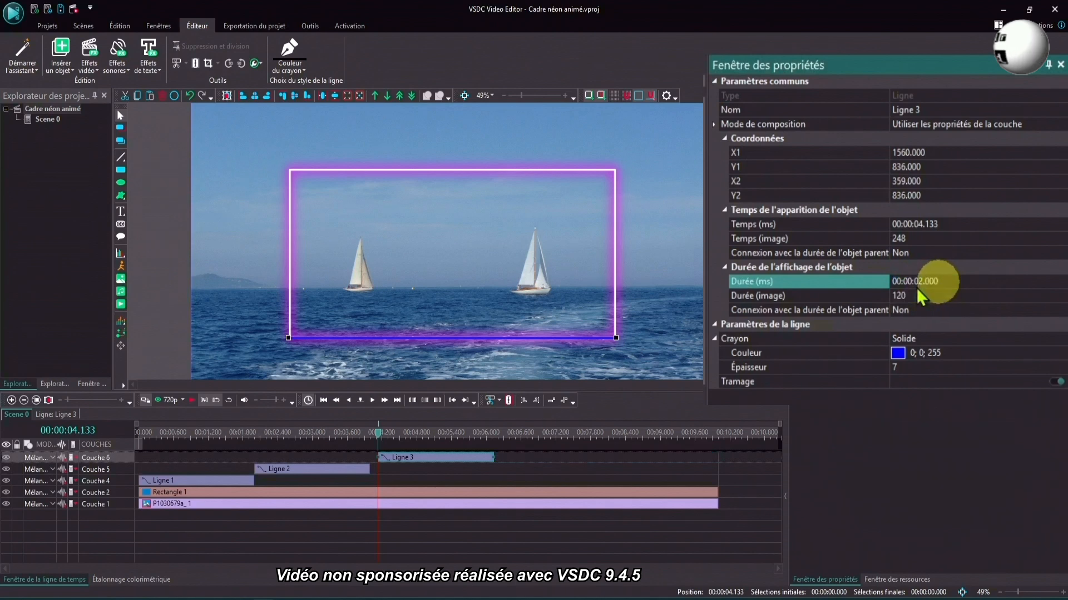
{"action": "left_click", "coordinate": [429, 460]}
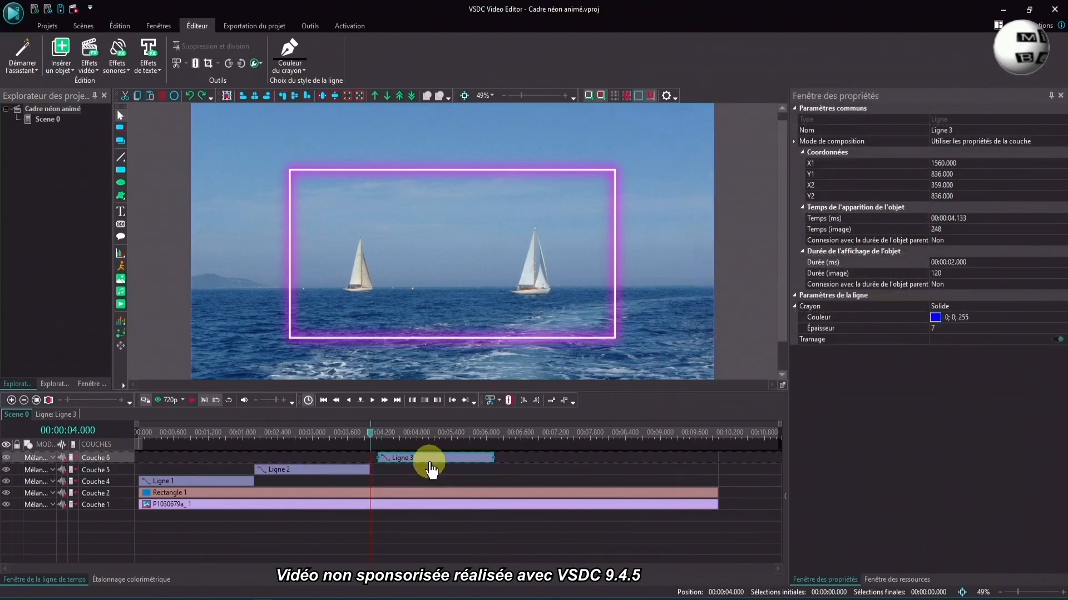
{"action": "left_click_drag", "start_coordinate": [430, 459], "coordinate": [423, 462]}
- With the timeline cursor at about 6.116 s, draw a straight line along the frame's left edge from about (361, 837) to about (360, 240)
{"action": "left_click", "coordinate": [493, 439]}
{"action": "left_click_drag", "start_coordinate": [492, 434], "coordinate": [494, 436]}
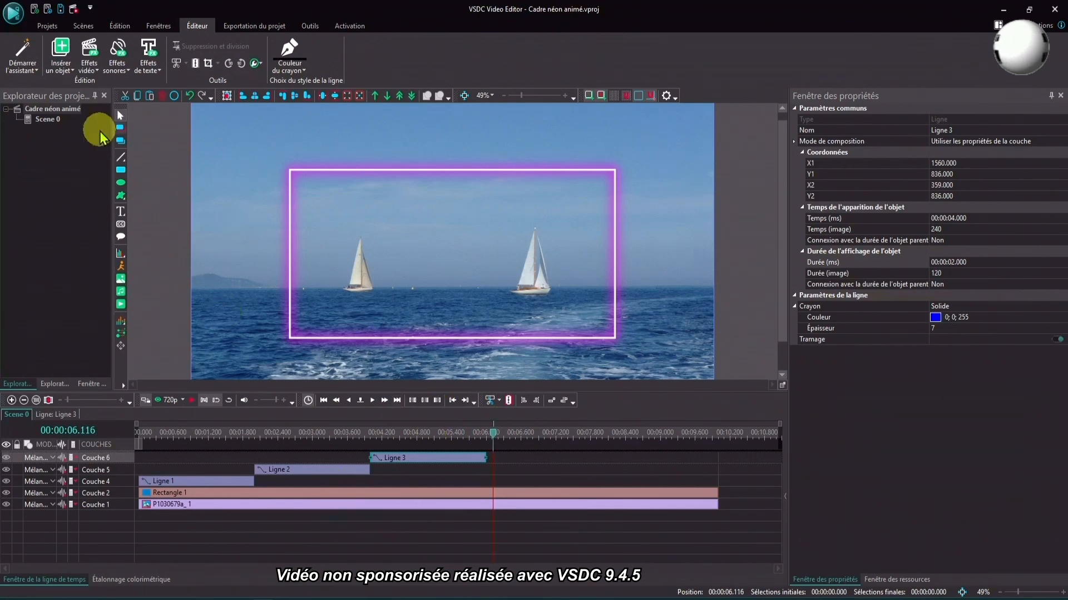
{"action": "left_click", "coordinate": [120, 158]}
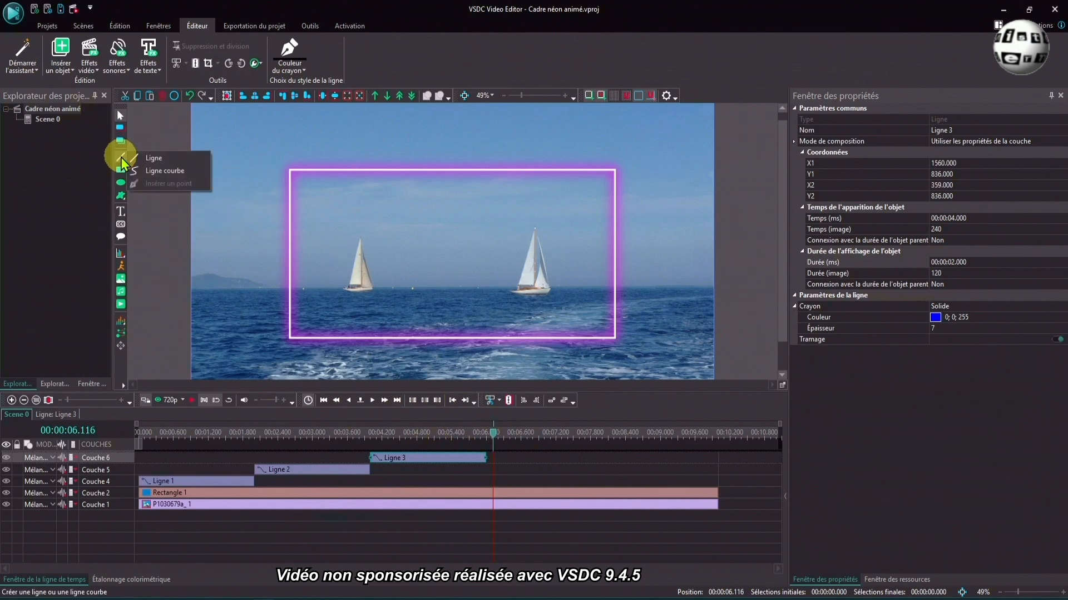
{"action": "left_click", "coordinate": [150, 159]}
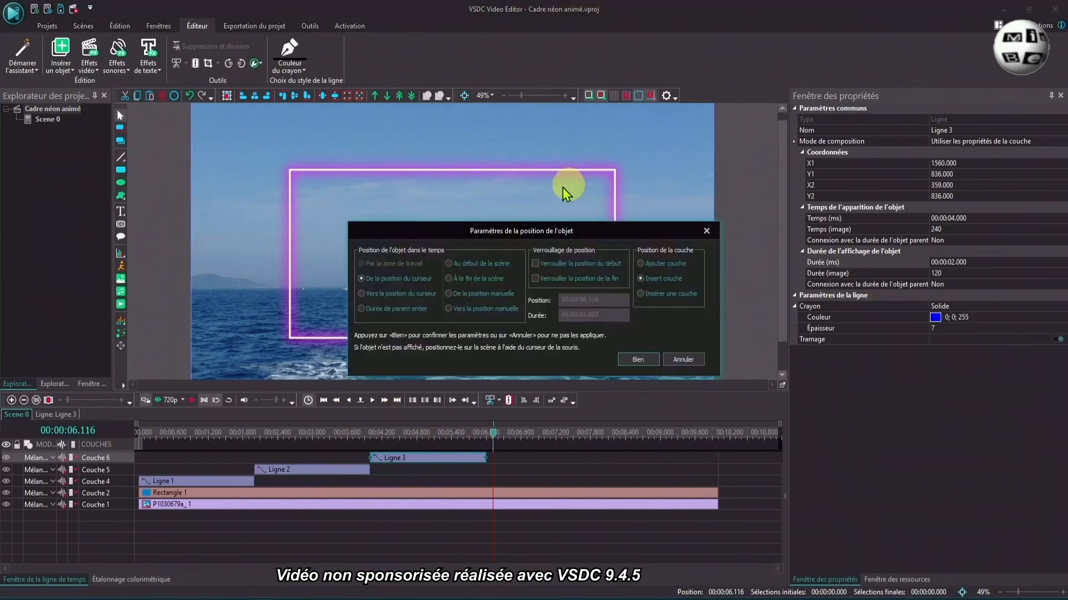
{"action": "left_click", "coordinate": [638, 359]}
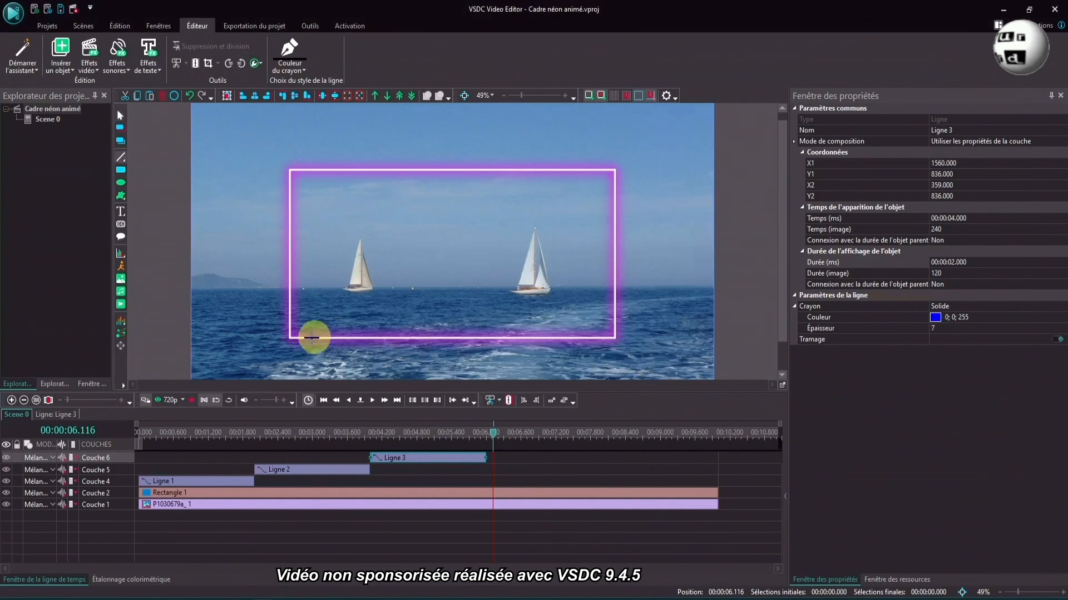
{"action": "left_click_drag", "start_coordinate": [288, 338], "coordinate": [290, 172]}
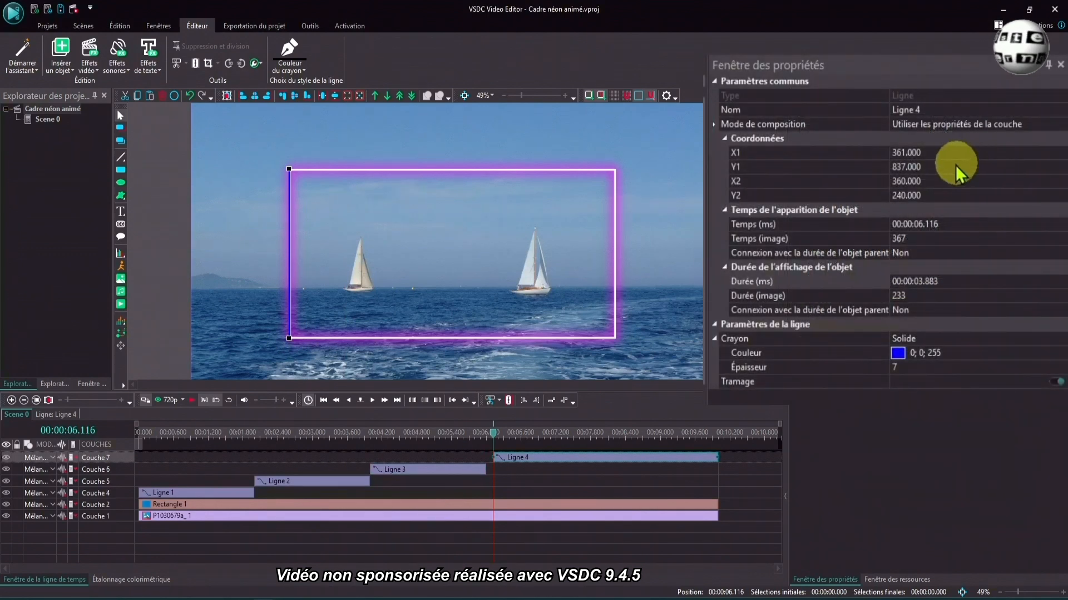
- Align the left-edge line with the frame by setting X1 to 363, Y1 to 839, X2 to 363 and Y2 to 239
{"action": "left_click", "coordinate": [1058, 152]}
{"action": "left_click", "coordinate": [1061, 150]}
{"action": "left_click", "coordinate": [1061, 150]}
{"action": "left_click", "coordinate": [1060, 167]}
{"action": "left_click", "coordinate": [1061, 165]}
{"action": "left_click", "coordinate": [1061, 181]}
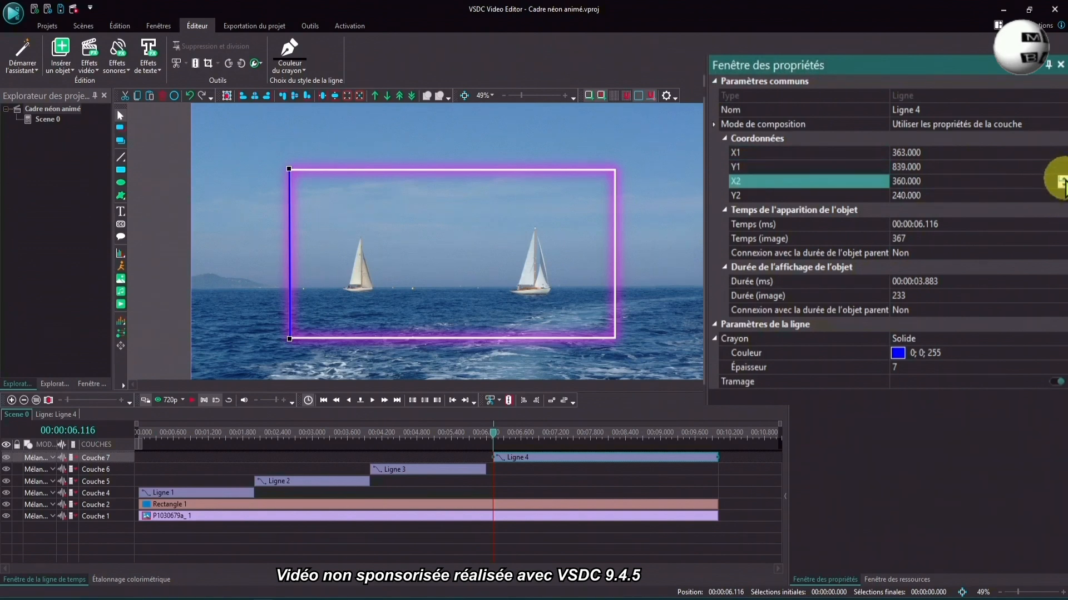
{"action": "triple_click", "coordinate": [1061, 180]}
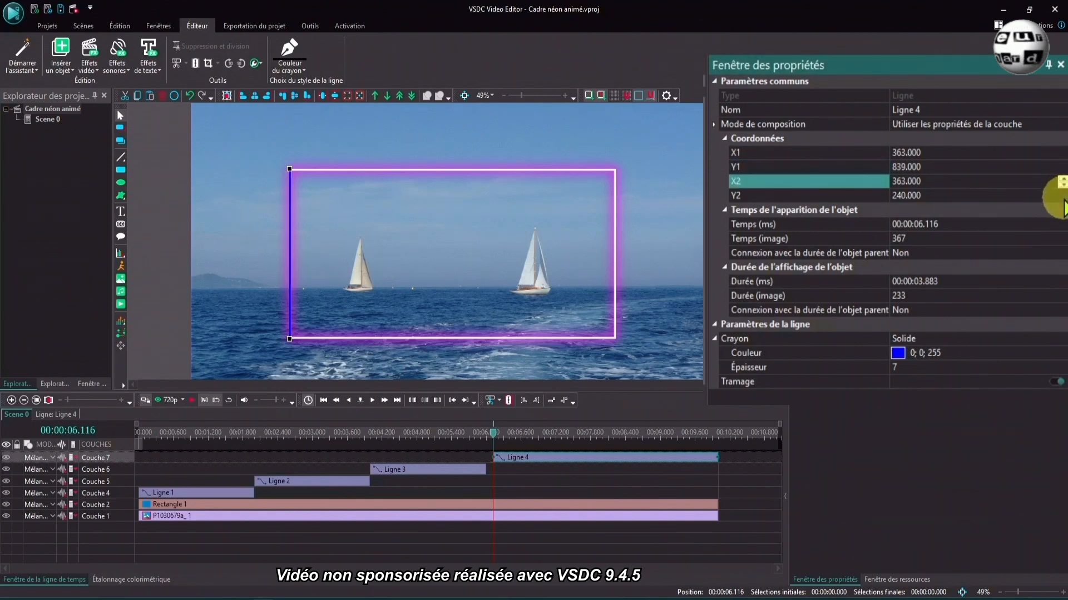
{"action": "left_click", "coordinate": [1061, 196]}
{"action": "left_click", "coordinate": [1062, 199]}
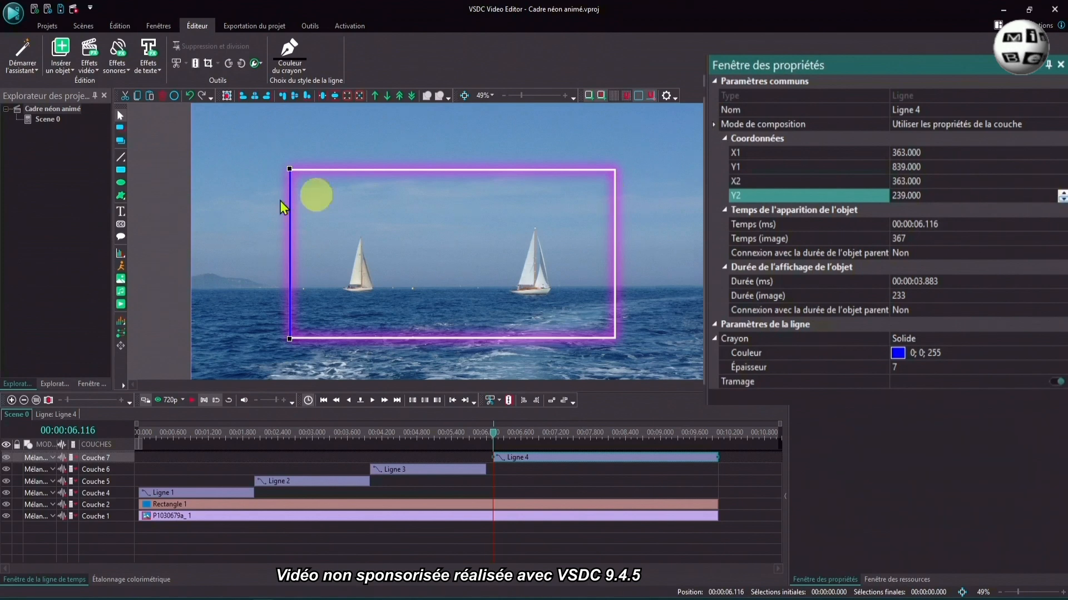
- Set the left-edge line's duration to 2 seconds and move it to start at 6 seconds, directly after the lower-edge line
{"action": "left_click_drag", "start_coordinate": [917, 282], "coordinate": [953, 282]}
{"action": "type", "text": "2.000"}
{"action": "key", "text": "Return"}
{"action": "left_click_drag", "start_coordinate": [519, 456], "coordinate": [515, 458]}
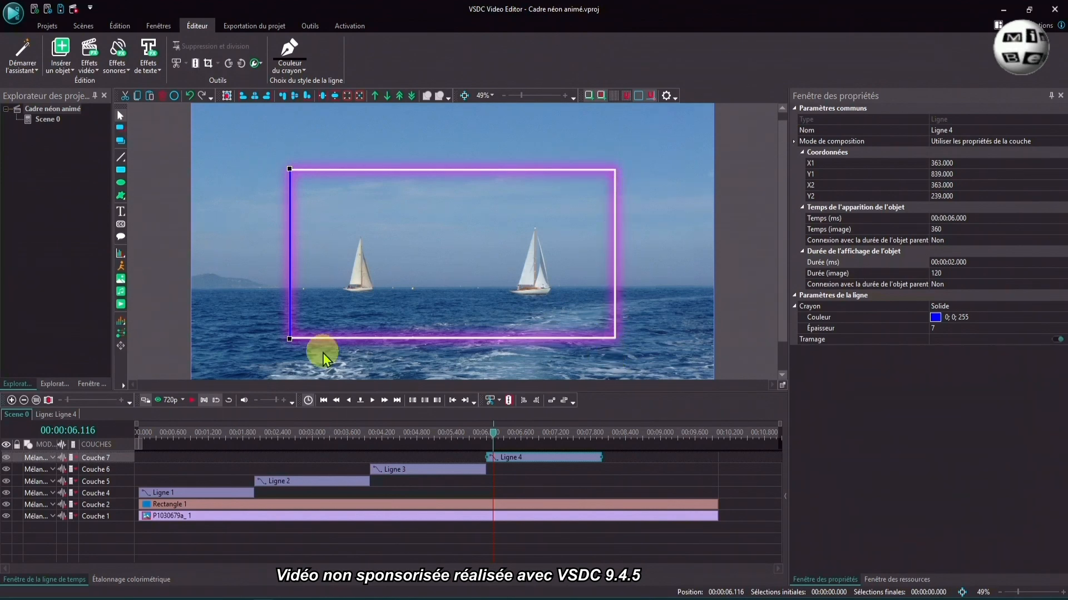
- Add a Balayage transition effect inside the upper-edge line, lasting the entire parent duration
{"action": "double_click", "coordinate": [167, 494]}
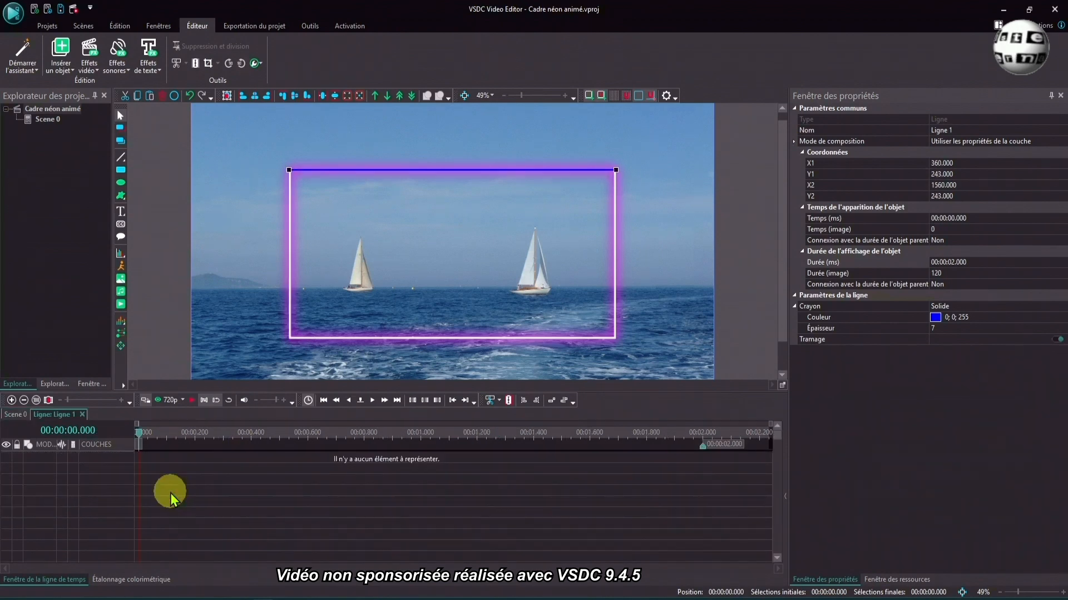
{"action": "left_click", "coordinate": [89, 50]}
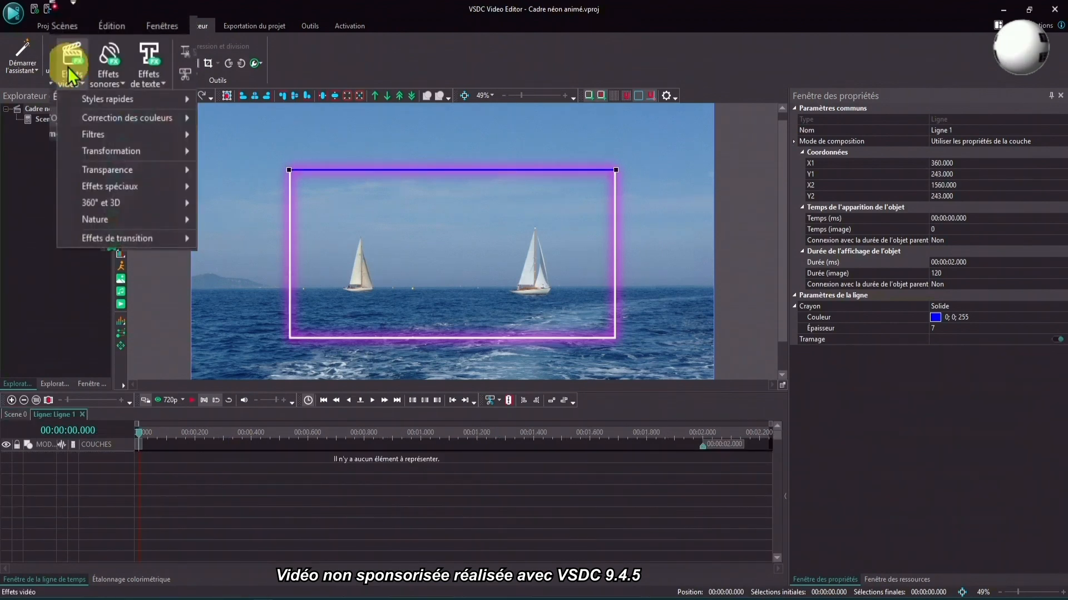
{"action": "mouse_move", "coordinate": [98, 255]}
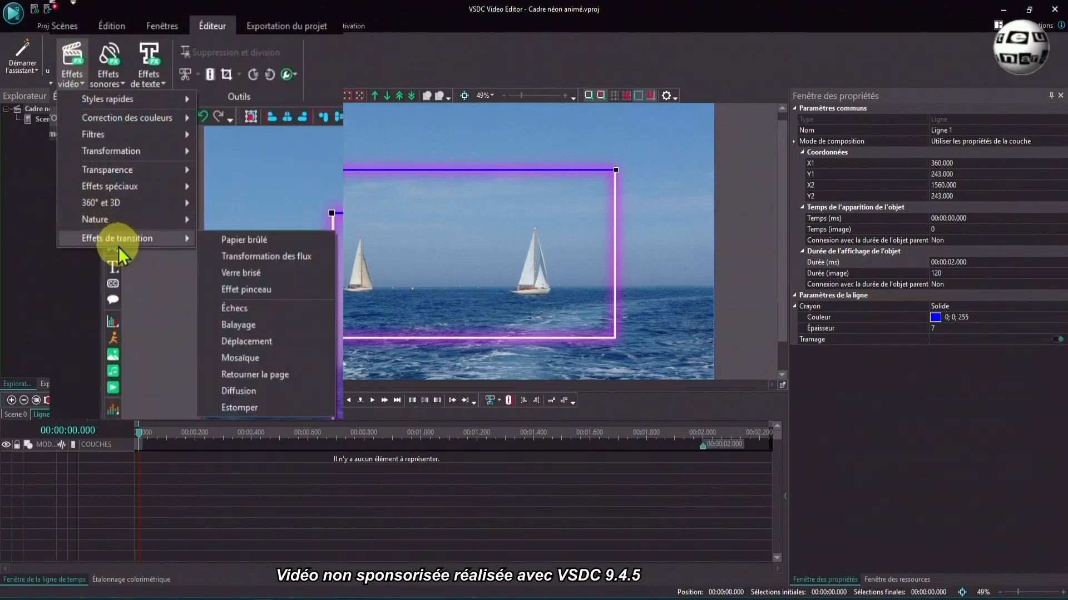
{"action": "left_click", "coordinate": [239, 325]}
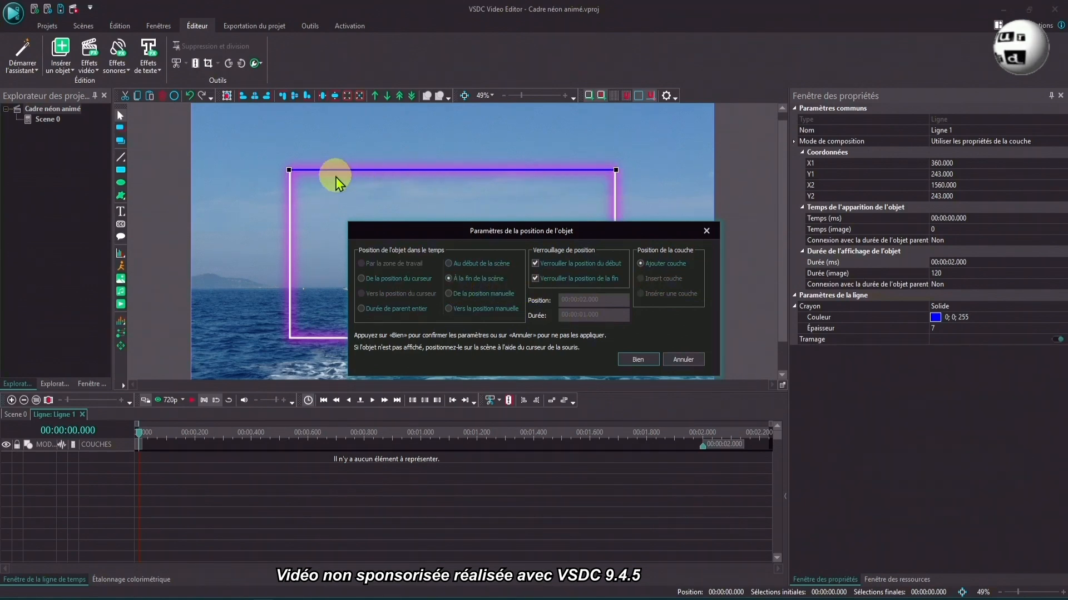
{"action": "left_click", "coordinate": [361, 309]}
{"action": "left_click", "coordinate": [648, 360]}
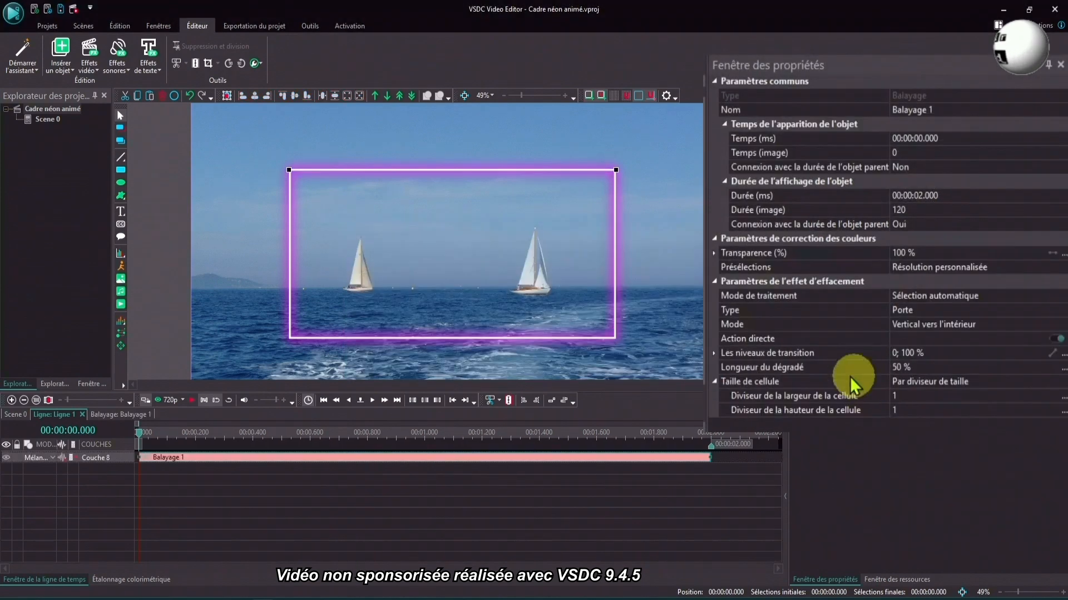
- Set the upper line's Balayage type to Bord and turn off its Action directe option
{"action": "left_click", "coordinate": [1062, 312]}
{"action": "left_click", "coordinate": [1062, 312]}
{"action": "left_click", "coordinate": [925, 335]}
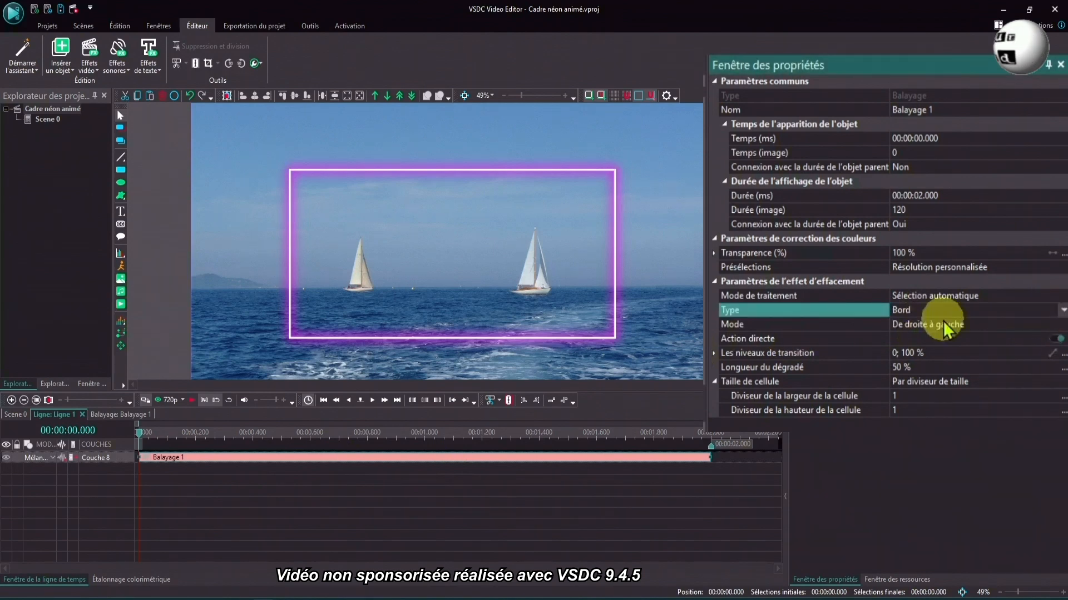
{"action": "left_click", "coordinate": [1052, 340]}
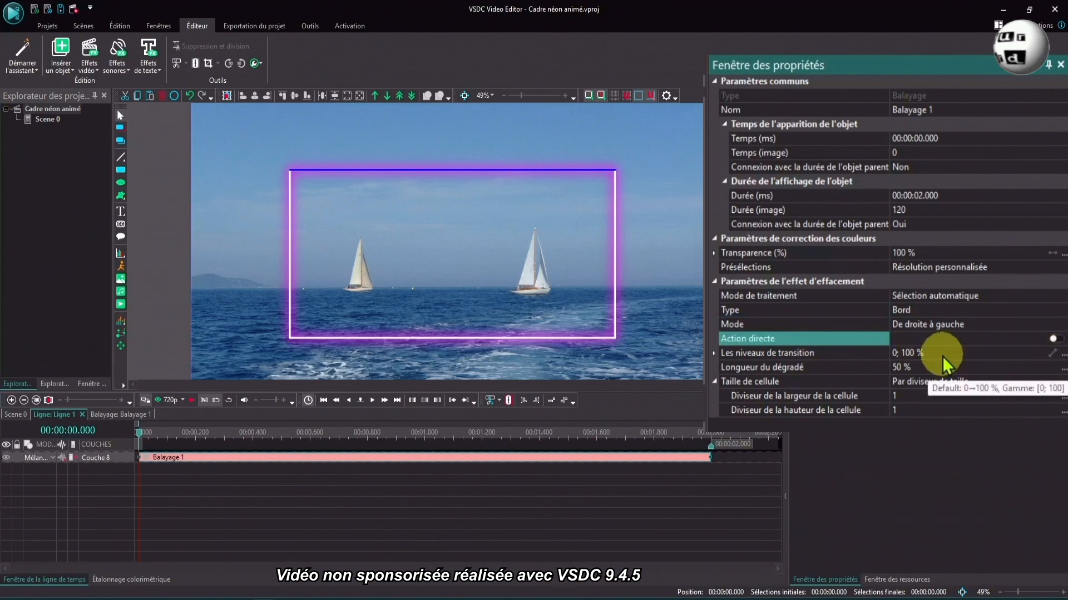
- Set the Balayage transition levels to 100; 0 % and check the upper line at about 0.883 s
{"action": "left_click", "coordinate": [832, 354]}
{"action": "type", "text": "100; 0"}
{"action": "left_click", "coordinate": [392, 432]}
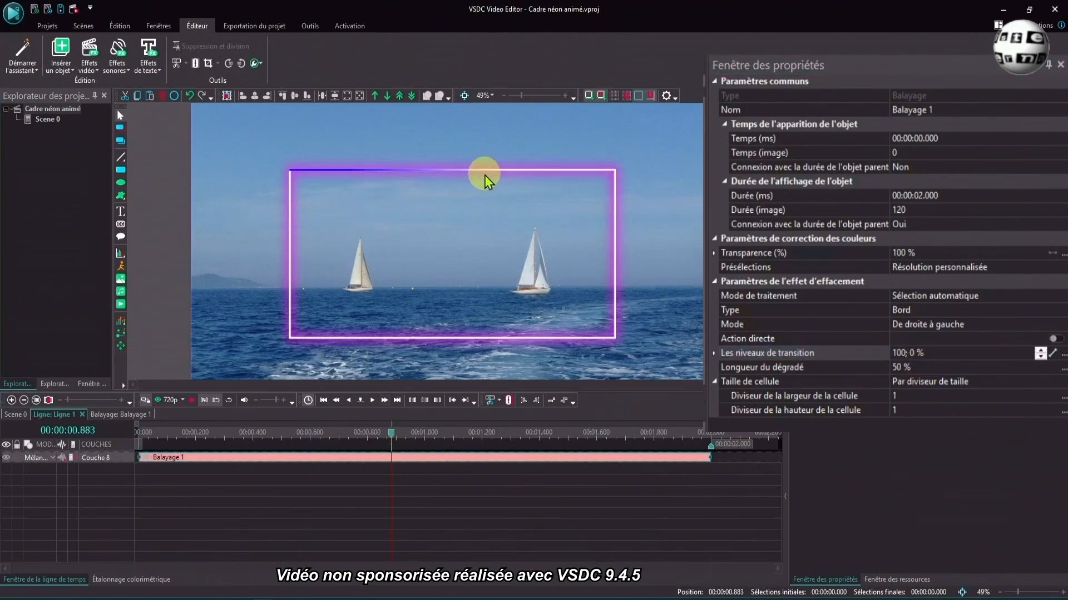
- Set the Balayage gradient length to 0 % and play the upper line's animation from the start
{"action": "left_click", "coordinate": [923, 368]}
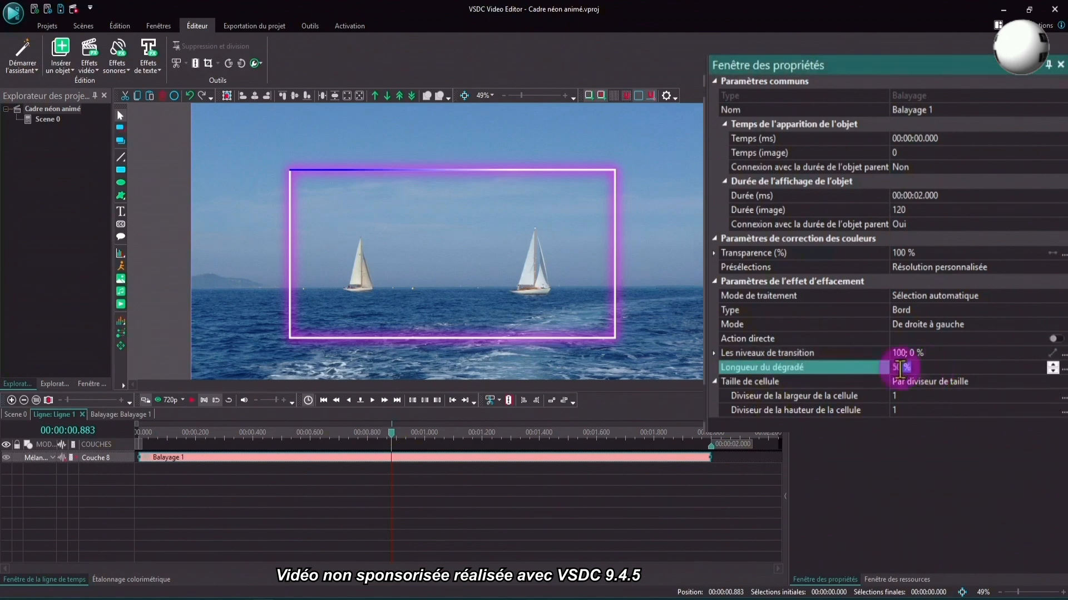
{"action": "type", "text": "0"}
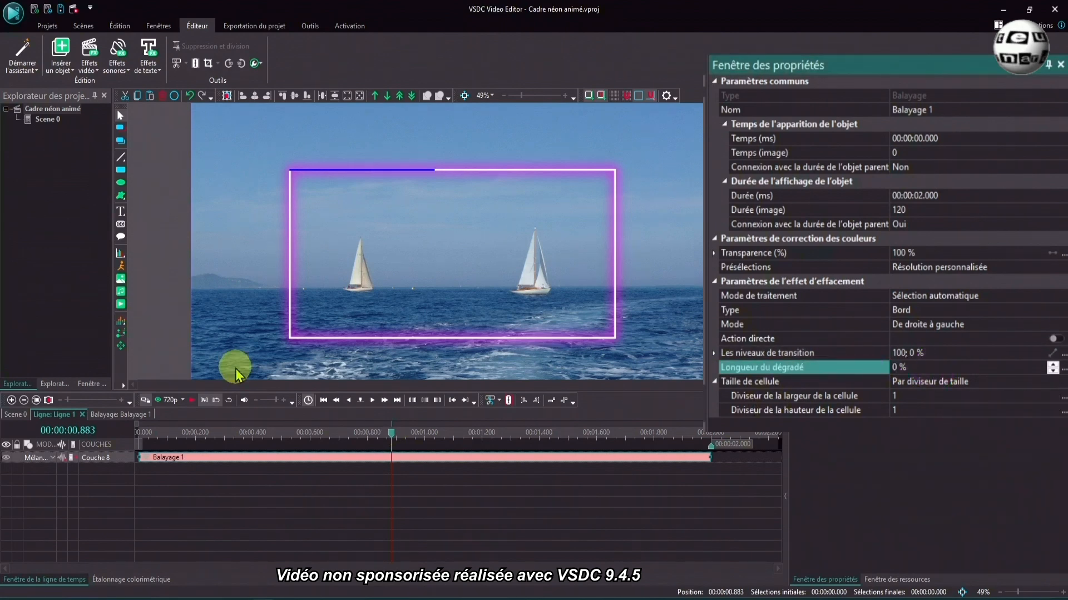
{"action": "left_click", "coordinate": [323, 400]}
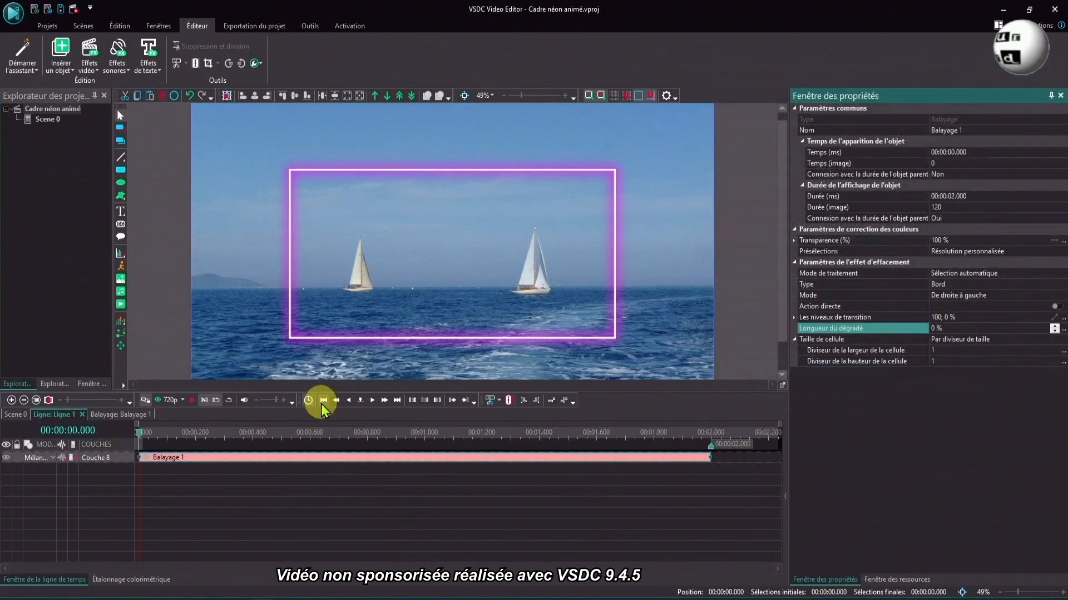
{"action": "left_click", "coordinate": [190, 400]}
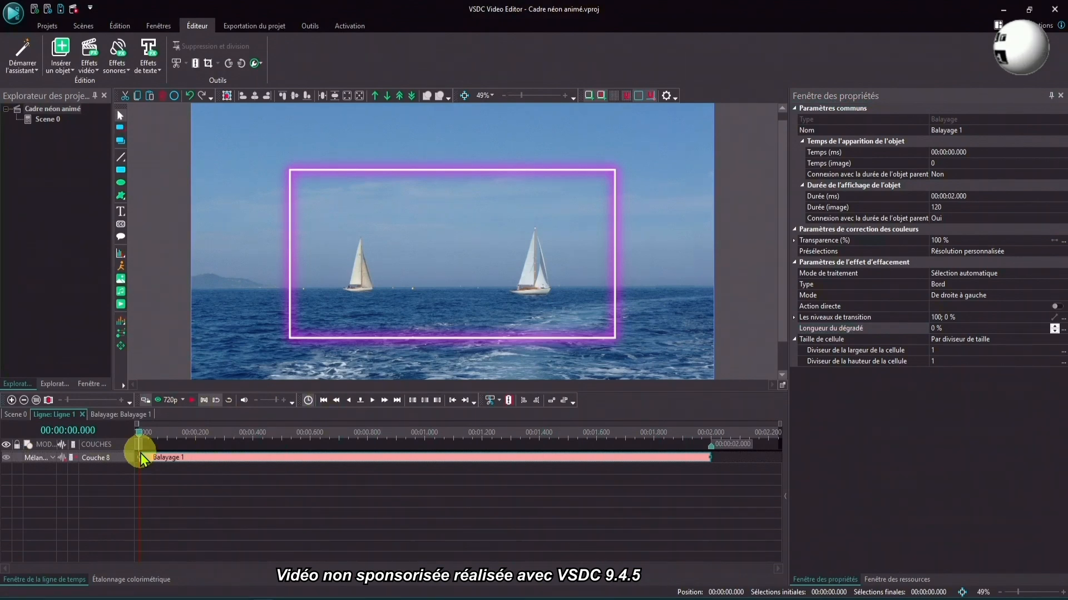
- Copy the upper line's Balayage effect into the right-edge line and change its mode so the line is revealed from top to bottom
{"action": "right_click", "coordinate": [244, 460]}
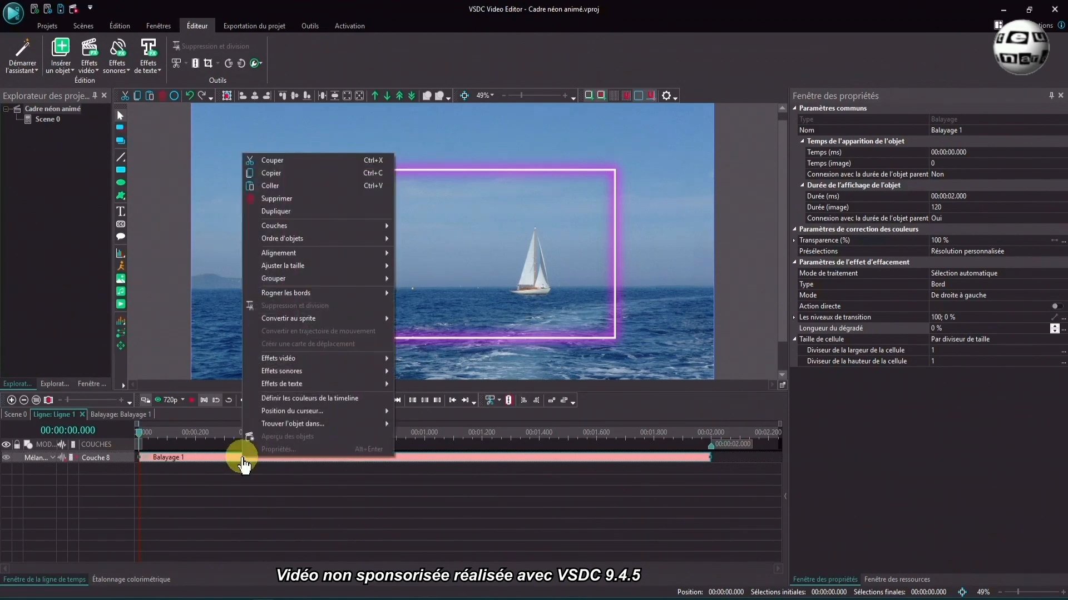
{"action": "left_click", "coordinate": [281, 173]}
{"action": "left_click", "coordinate": [26, 417]}
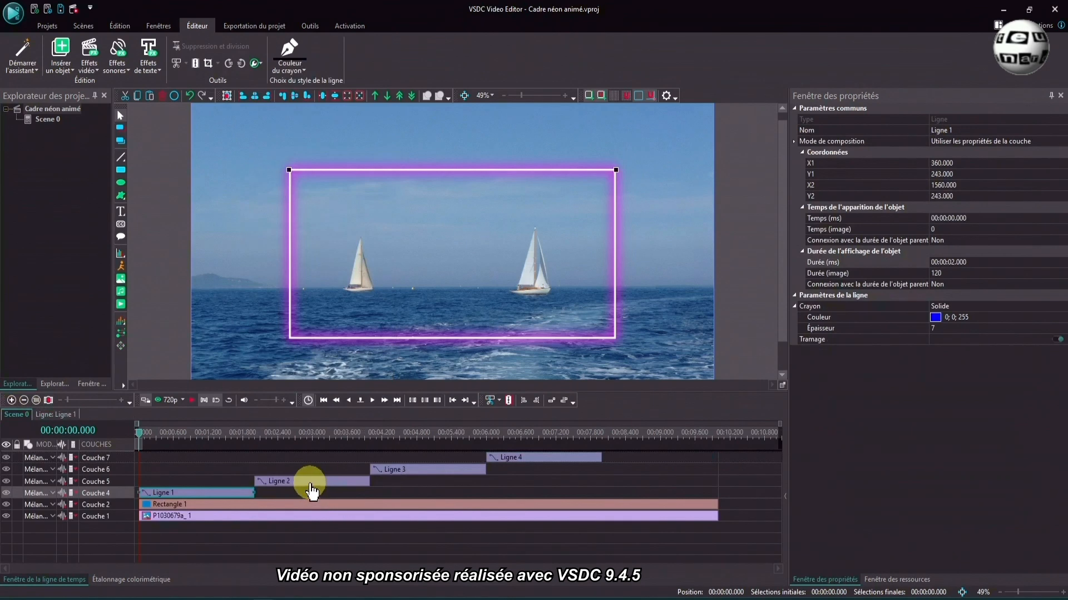
{"action": "double_click", "coordinate": [311, 490]}
{"action": "right_click", "coordinate": [306, 484]}
{"action": "left_click", "coordinate": [336, 219]}
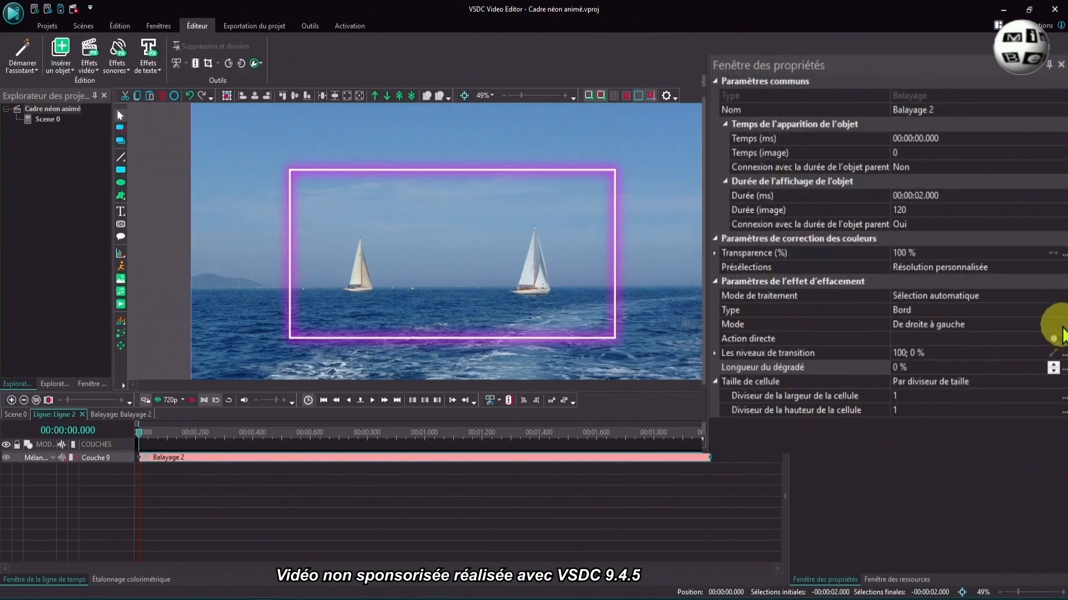
{"action": "left_click", "coordinate": [1061, 326]}
{"action": "left_click", "coordinate": [1061, 325]}
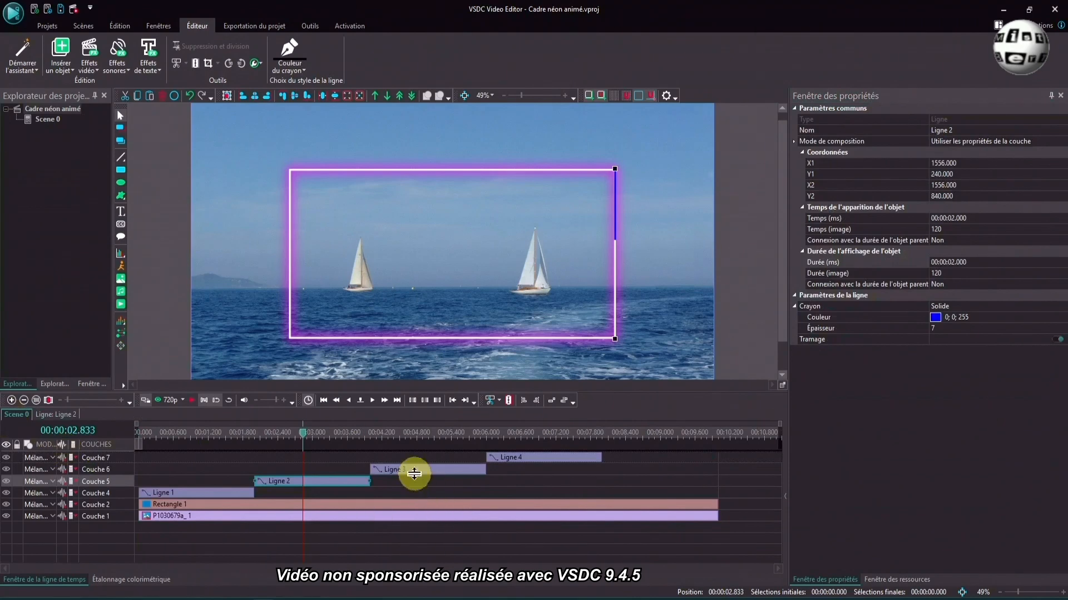
- Paste the Balayage effect into the lower-edge line and change its mode so the line is revealed from right to left
{"action": "double_click", "coordinate": [414, 478]}
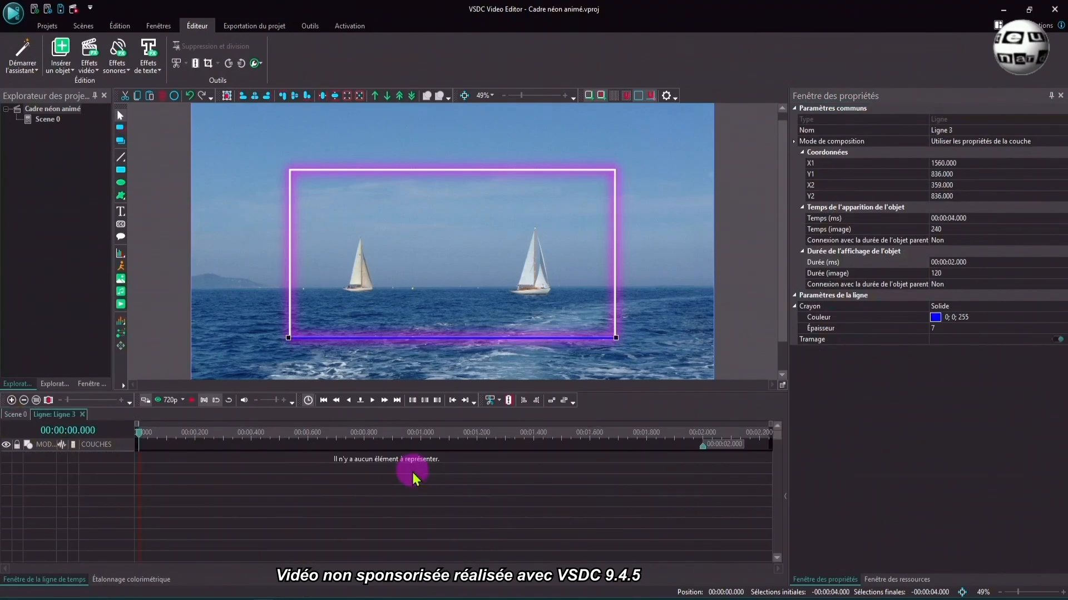
{"action": "right_click", "coordinate": [172, 518]}
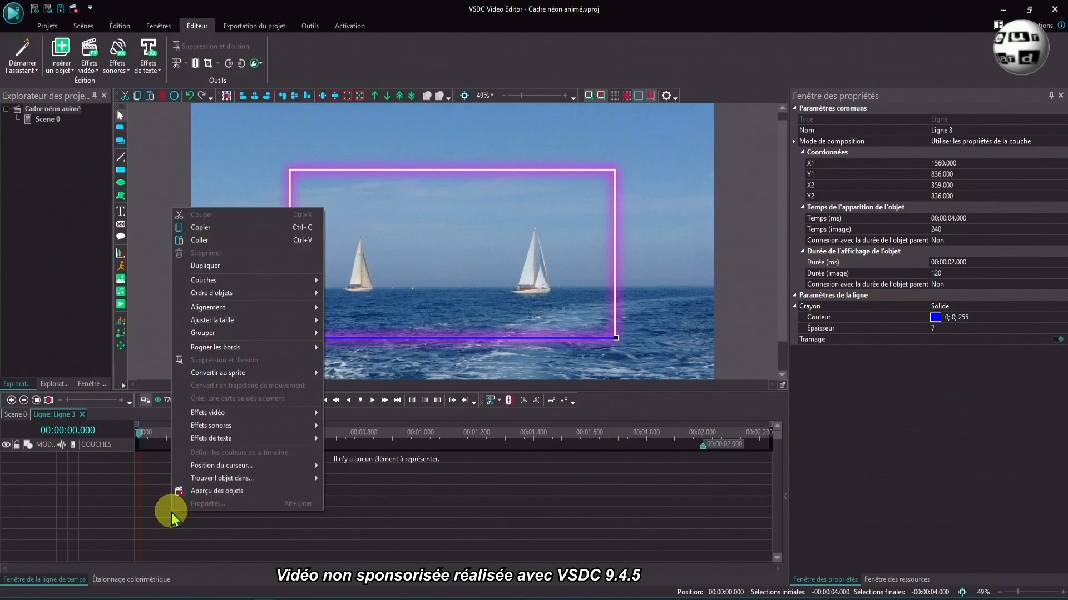
{"action": "left_click", "coordinate": [206, 241]}
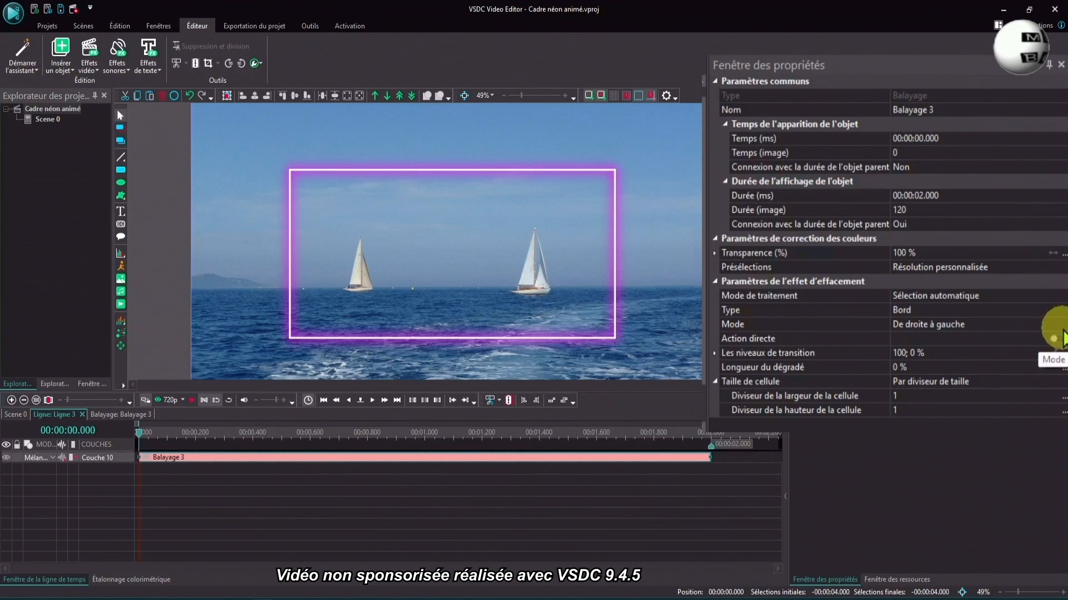
{"action": "left_click", "coordinate": [1060, 333]}
{"action": "left_click", "coordinate": [959, 358]}
{"action": "left_click", "coordinate": [22, 416]}
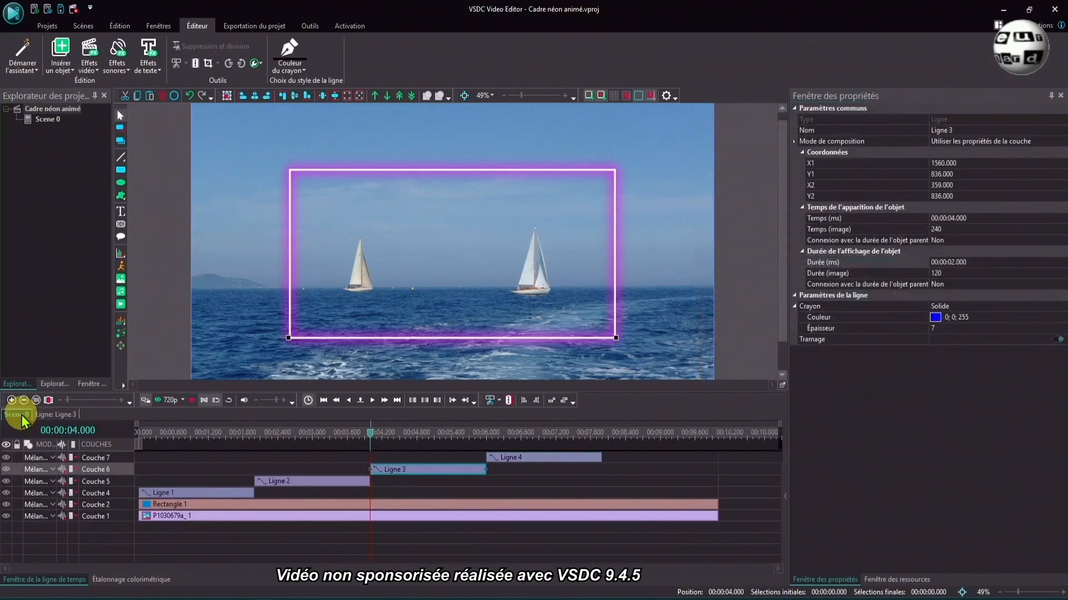
- Paste the Balayage effect into the left-edge line, set its mode to De haut en bas, and return to the main scene
{"action": "double_click", "coordinate": [538, 457]}
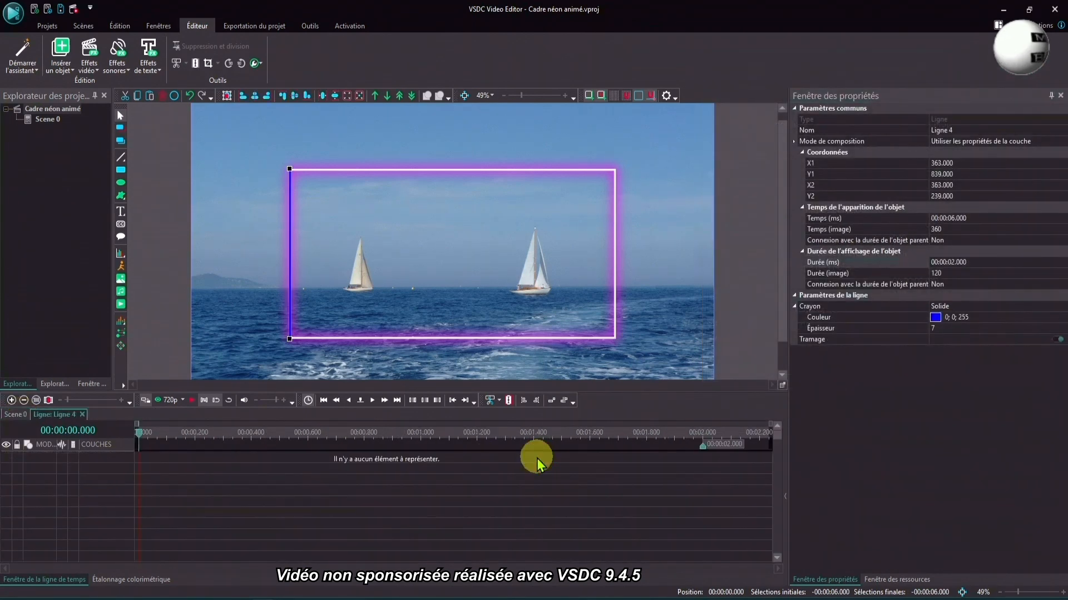
{"action": "right_click", "coordinate": [398, 514]}
{"action": "left_click", "coordinate": [446, 242]}
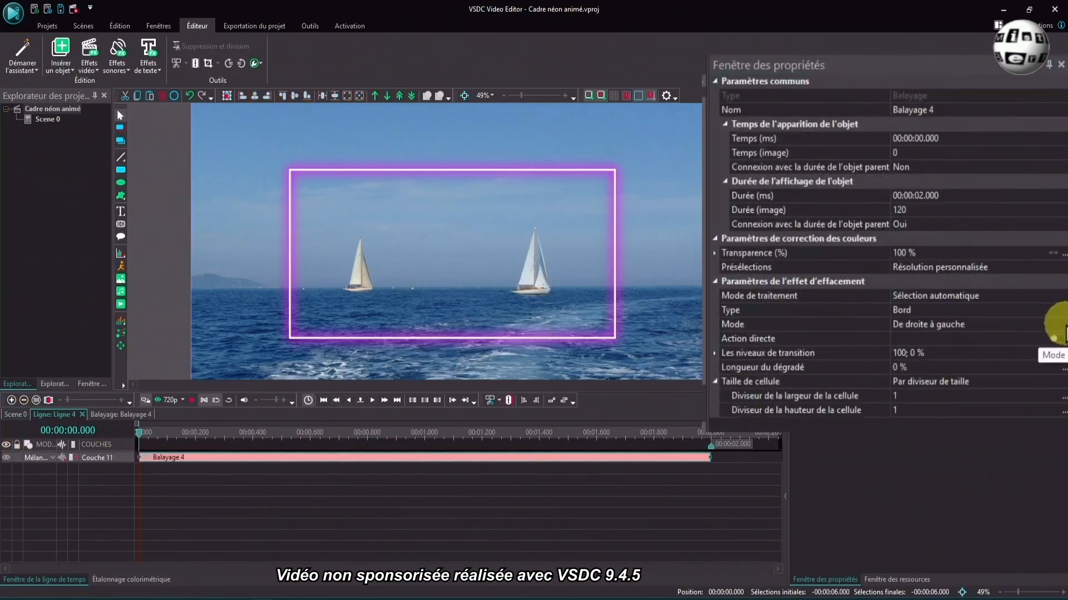
{"action": "left_click", "coordinate": [1065, 326]}
{"action": "left_click", "coordinate": [1065, 326]}
{"action": "left_click", "coordinate": [939, 382]}
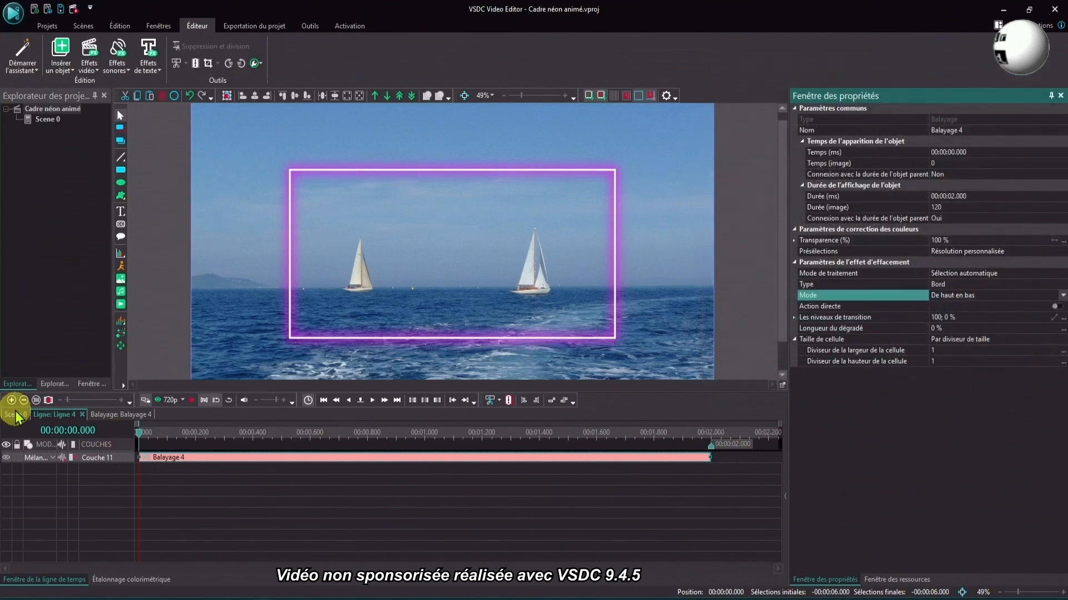
{"action": "left_click", "coordinate": [16, 415]}
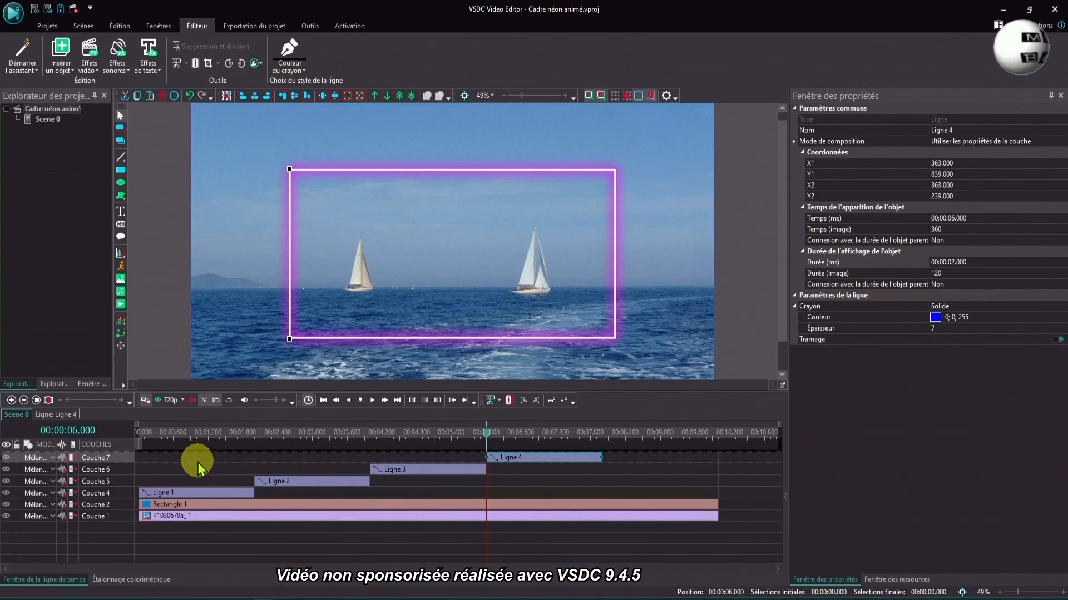
- Open the upper line's own timeline and add an Ombre effect to it, spanning the parent's full duration
{"action": "double_click", "coordinate": [190, 495]}
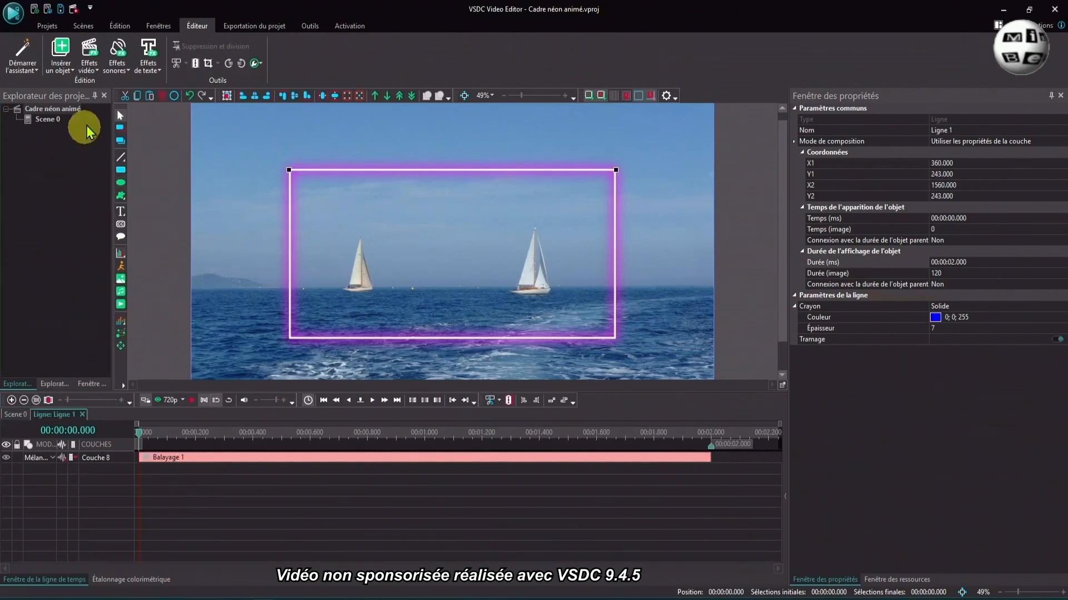
{"action": "left_click", "coordinate": [89, 64]}
{"action": "mouse_move", "coordinate": [102, 220]}
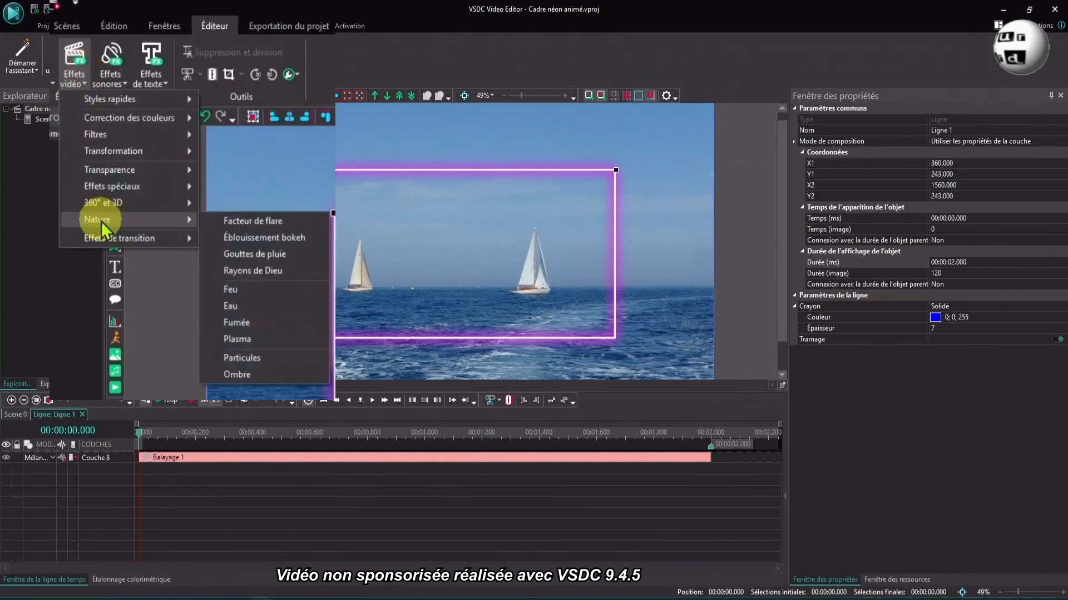
{"action": "left_click", "coordinate": [225, 376]}
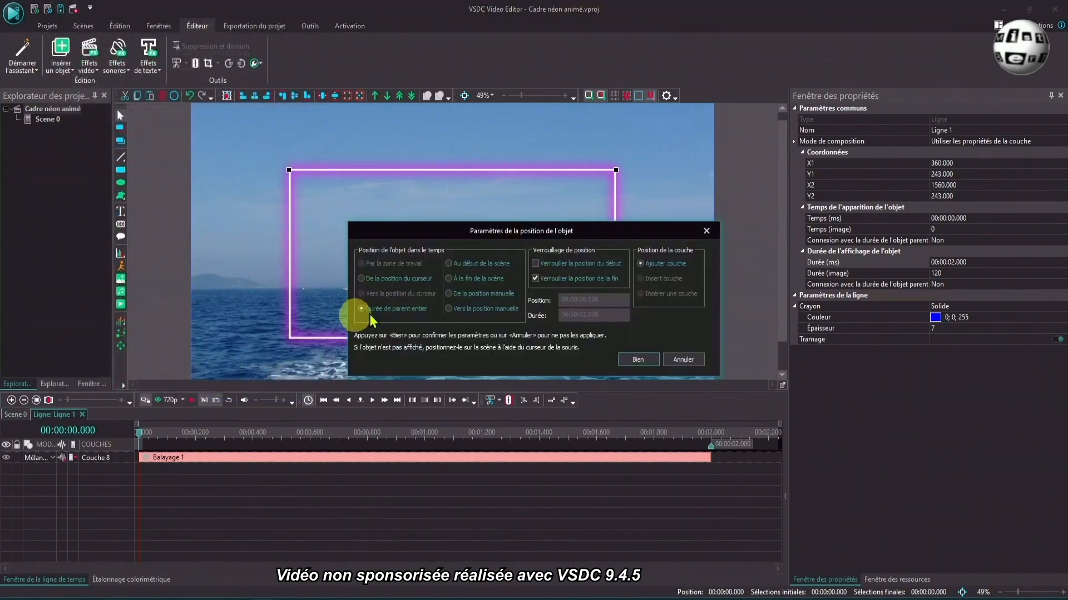
{"action": "left_click", "coordinate": [650, 364]}
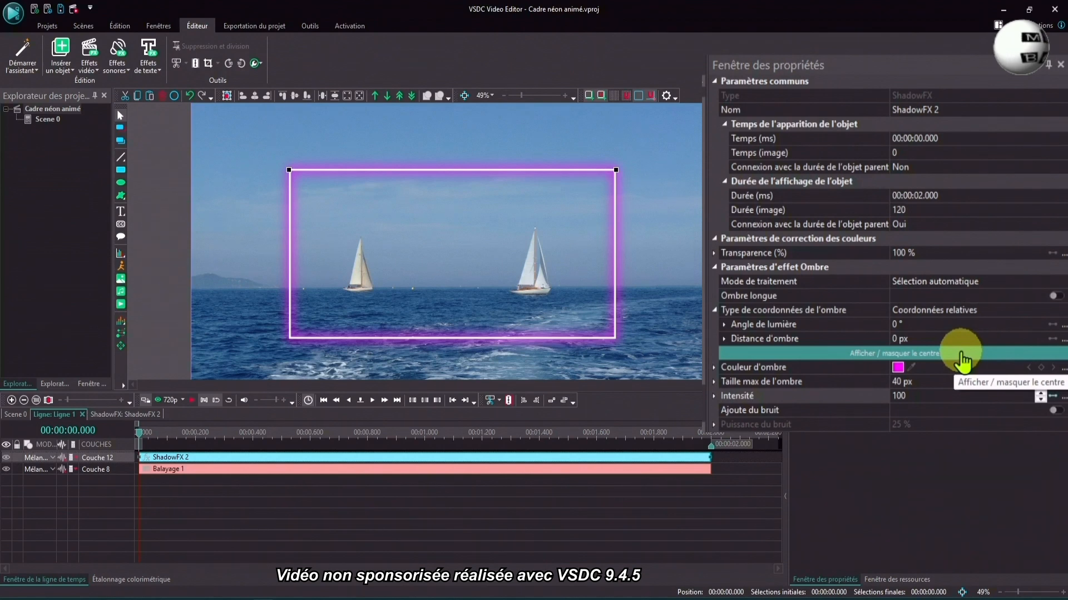
- Set the upper line's shadow colour to blue #0000FF and preview the glow at 0.550 s
{"action": "left_click", "coordinate": [899, 369]}
{"action": "left_click", "coordinate": [523, 272]}
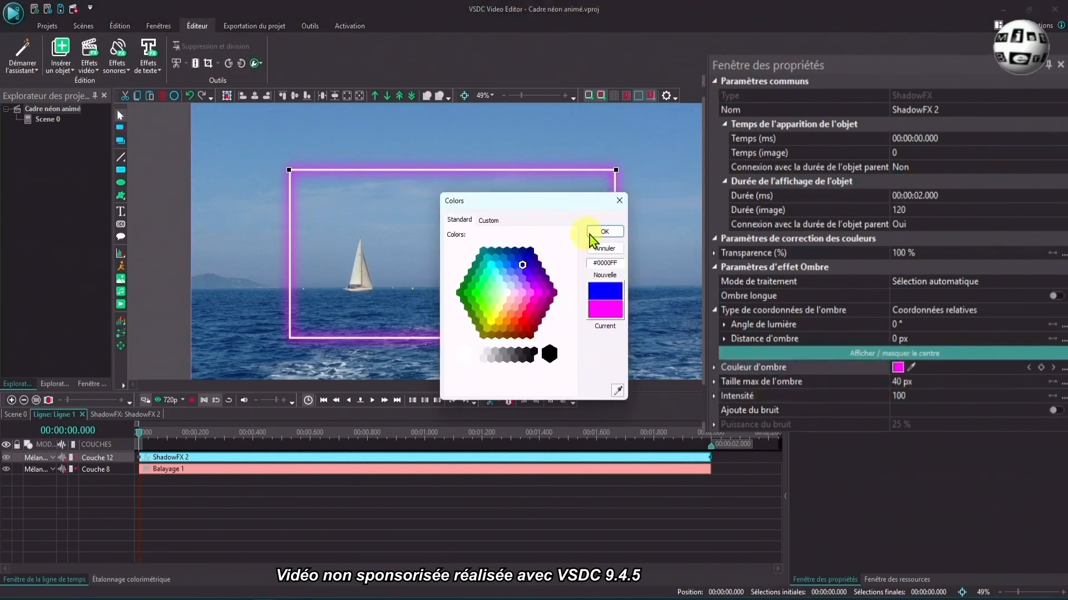
{"action": "left_click", "coordinate": [604, 231]}
{"action": "left_click", "coordinate": [297, 437]}
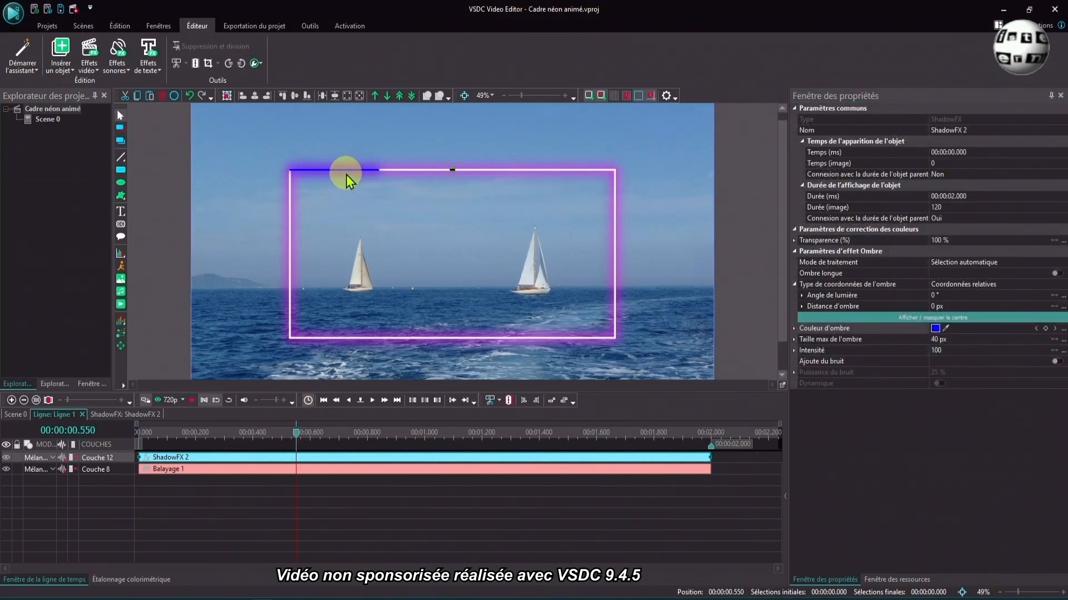
- Copy the upper line's shadow effect and paste it into the right-edge line, Ligne 2
{"action": "right_click", "coordinate": [192, 458]}
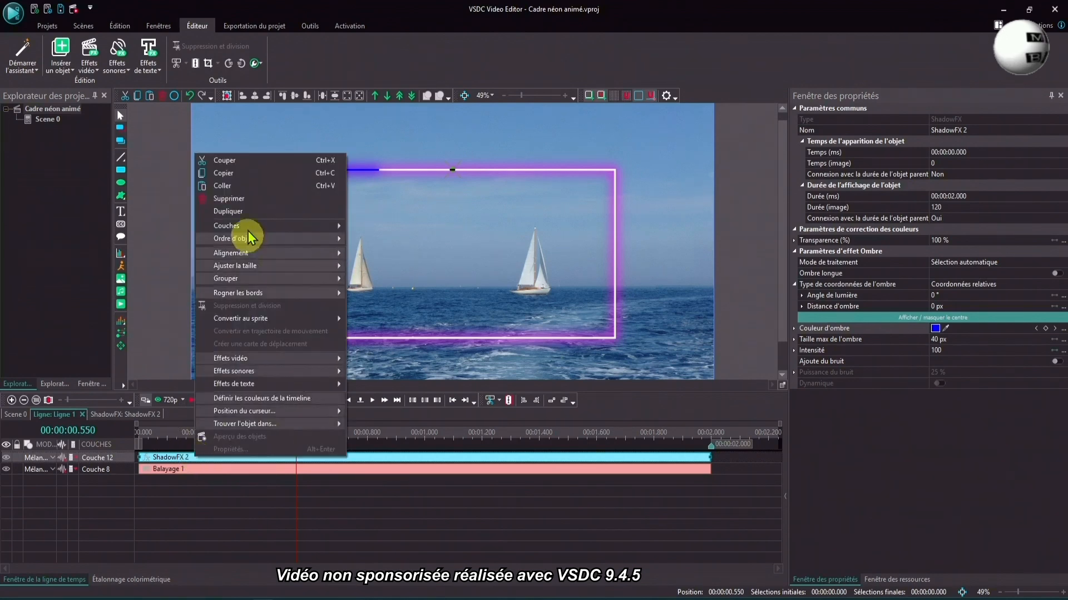
{"action": "key", "text": "Escape"}
{"action": "left_click", "coordinate": [15, 414]}
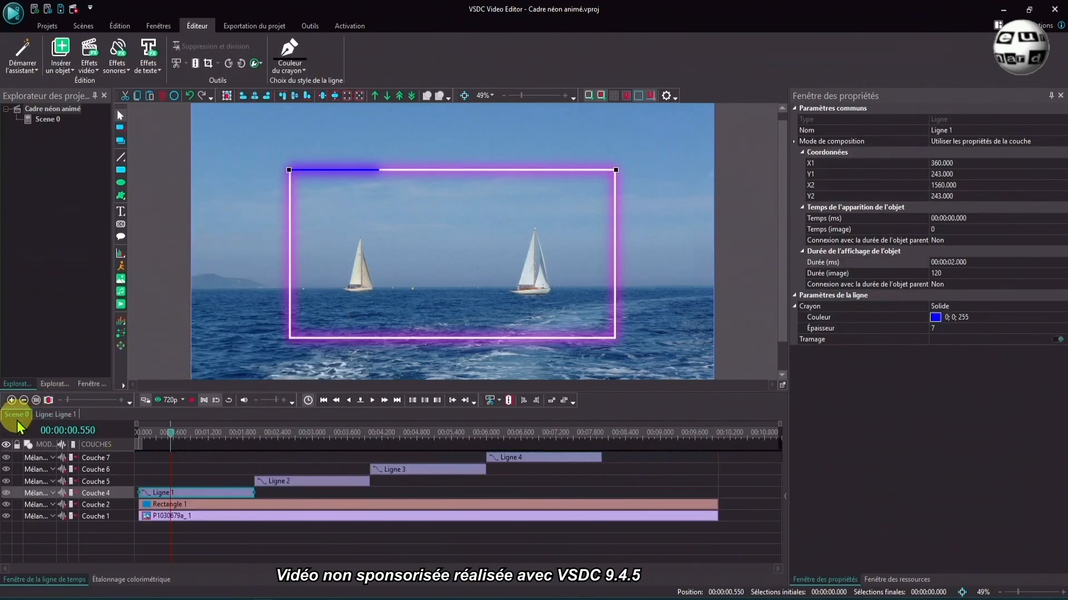
{"action": "double_click", "coordinate": [298, 484]}
{"action": "right_click", "coordinate": [287, 481]}
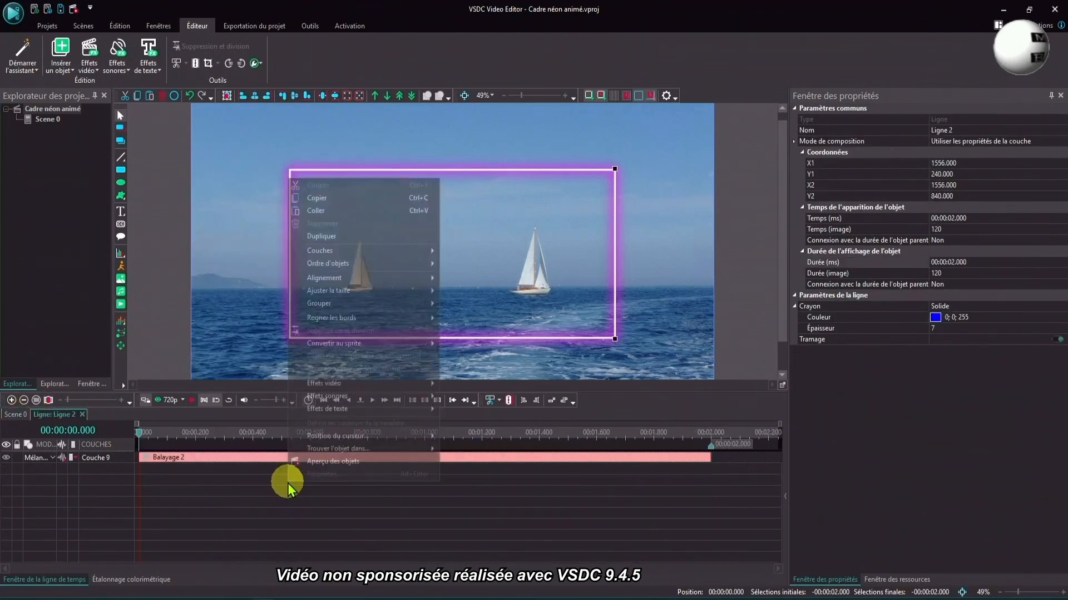
{"action": "left_click", "coordinate": [324, 209]}
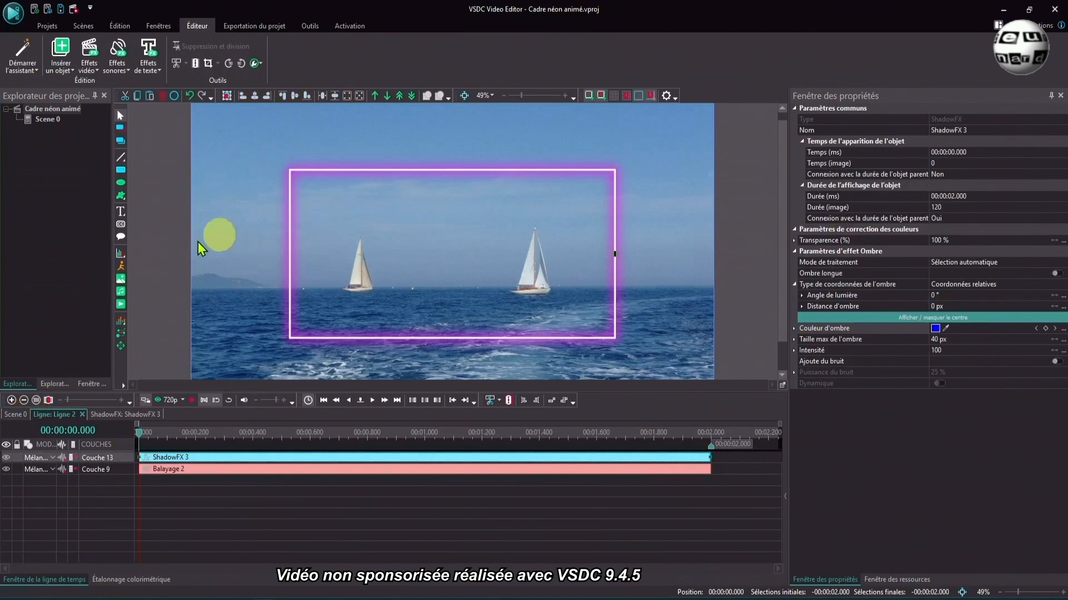
- Paste the copied shadow effect into the lower-edge line, Ligne 3
{"action": "left_click", "coordinate": [15, 414]}
{"action": "double_click", "coordinate": [410, 472]}
{"action": "right_click", "coordinate": [346, 199]}
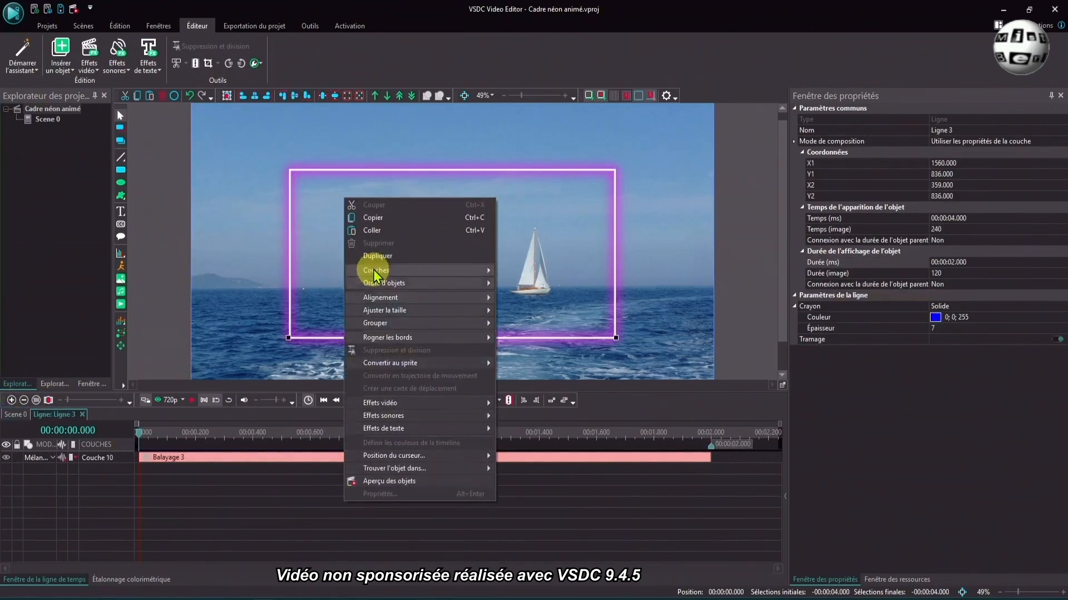
{"action": "left_click", "coordinate": [382, 238]}
- Paste the copied shadow effect into the left-edge line, Ligne 4, and return to the main scene
{"action": "left_click", "coordinate": [15, 414]}
{"action": "double_click", "coordinate": [528, 453]}
{"action": "right_click", "coordinate": [345, 209]}
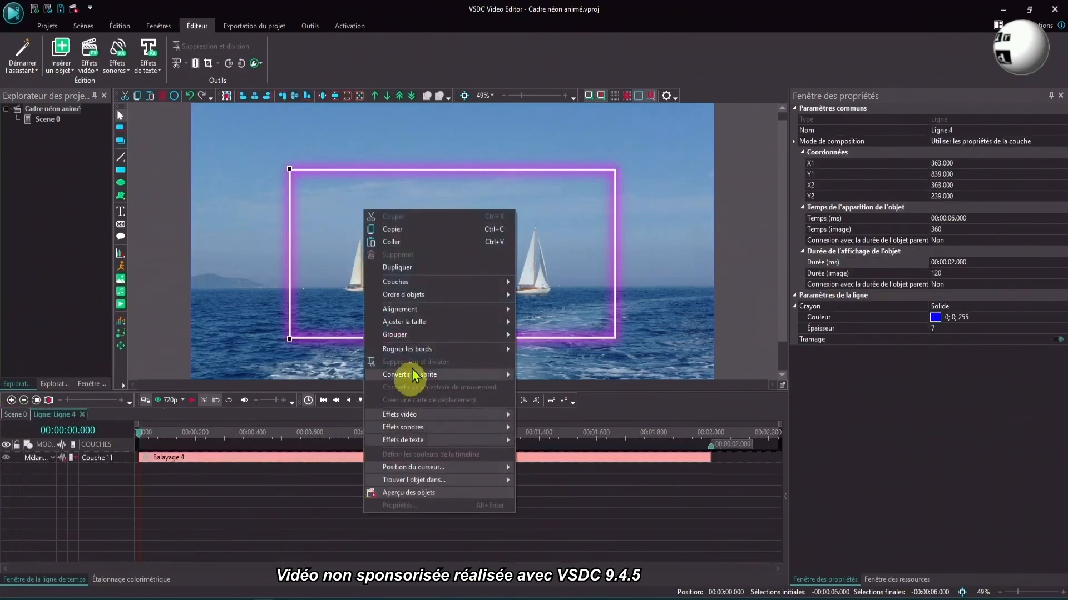
{"action": "left_click", "coordinate": [378, 240]}
{"action": "left_click", "coordinate": [15, 414]}
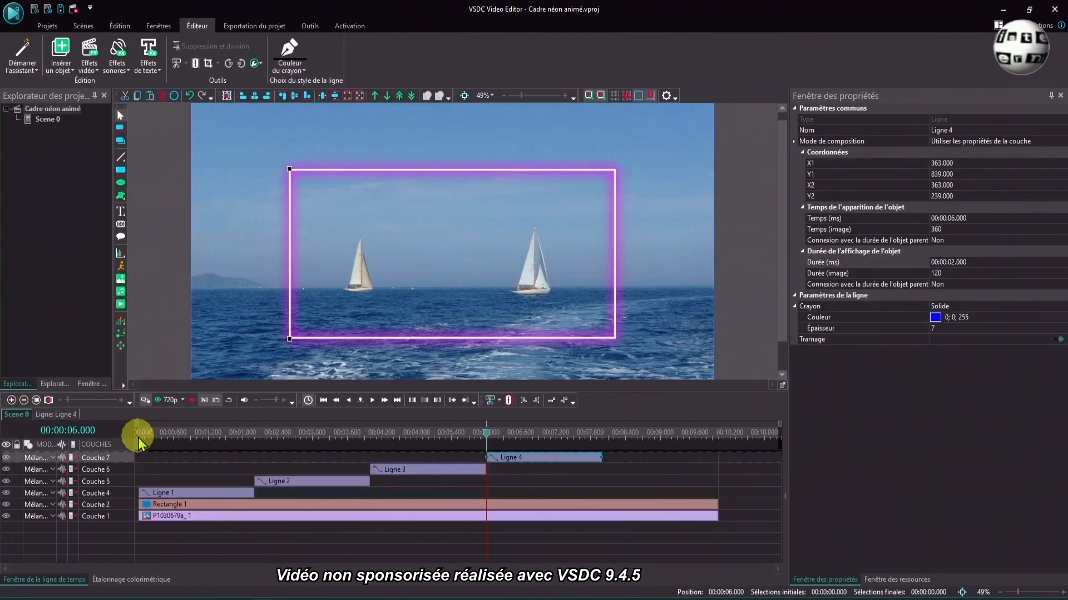
- Play the main scene from the start to check the blue glow travelling around the frame
{"action": "left_click", "coordinate": [322, 400]}
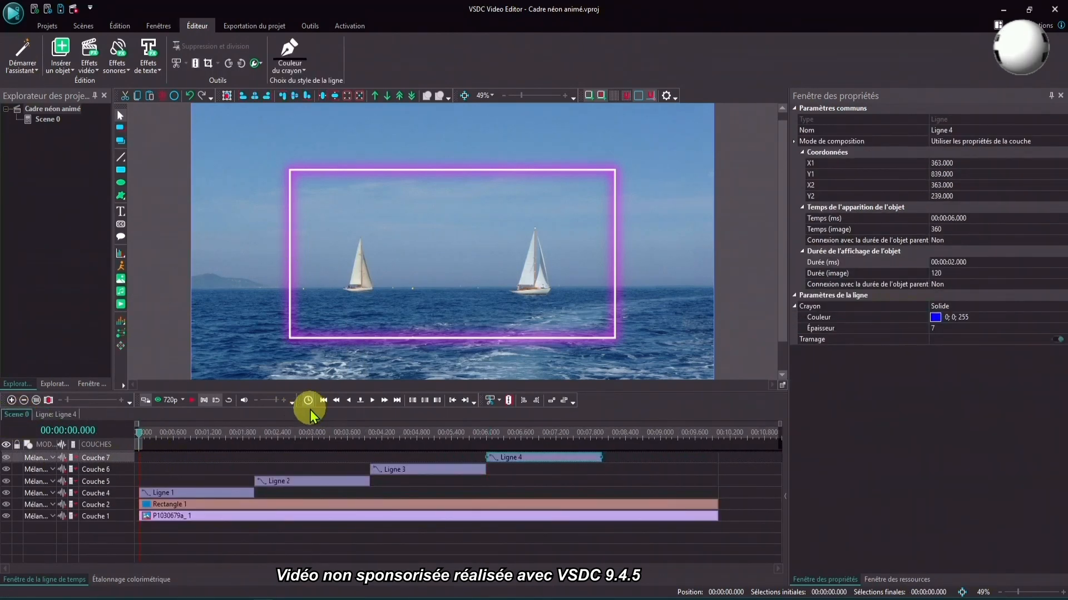
{"action": "left_click", "coordinate": [192, 401]}
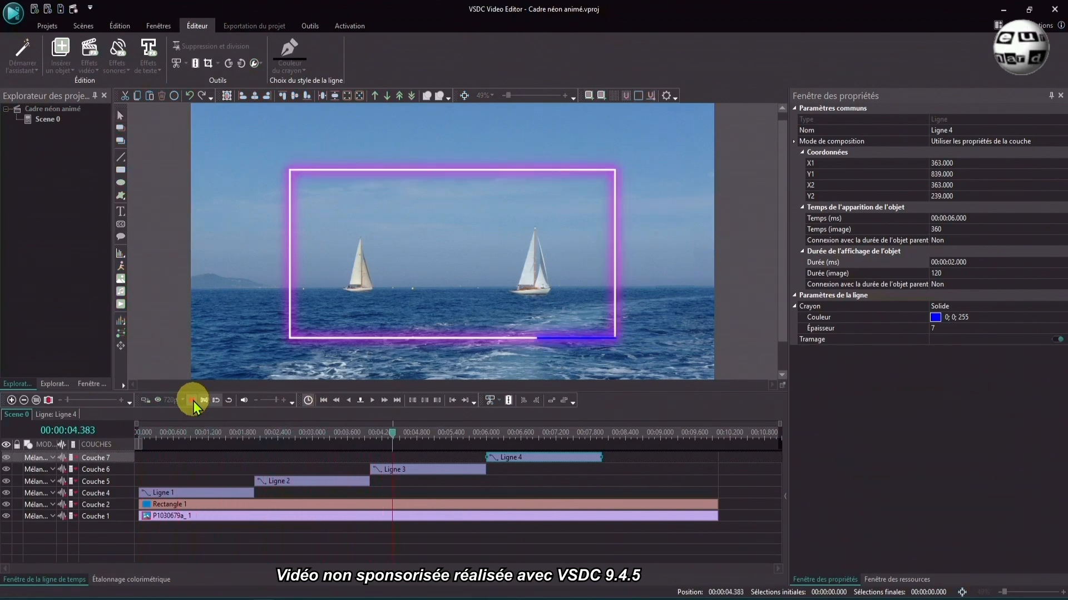
{"action": "left_click", "coordinate": [192, 401]}
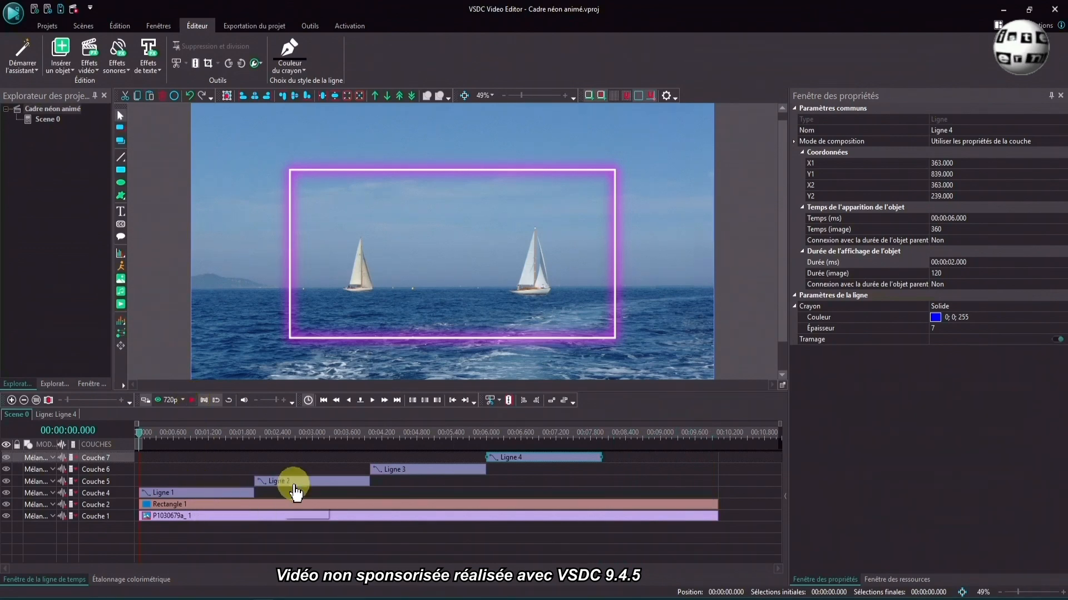
- Duplicate the upper line by copy and paste, placing the copy right after the original on the same layer at 2 s
{"action": "left_click", "coordinate": [211, 494]}
{"action": "right_click", "coordinate": [210, 494]}
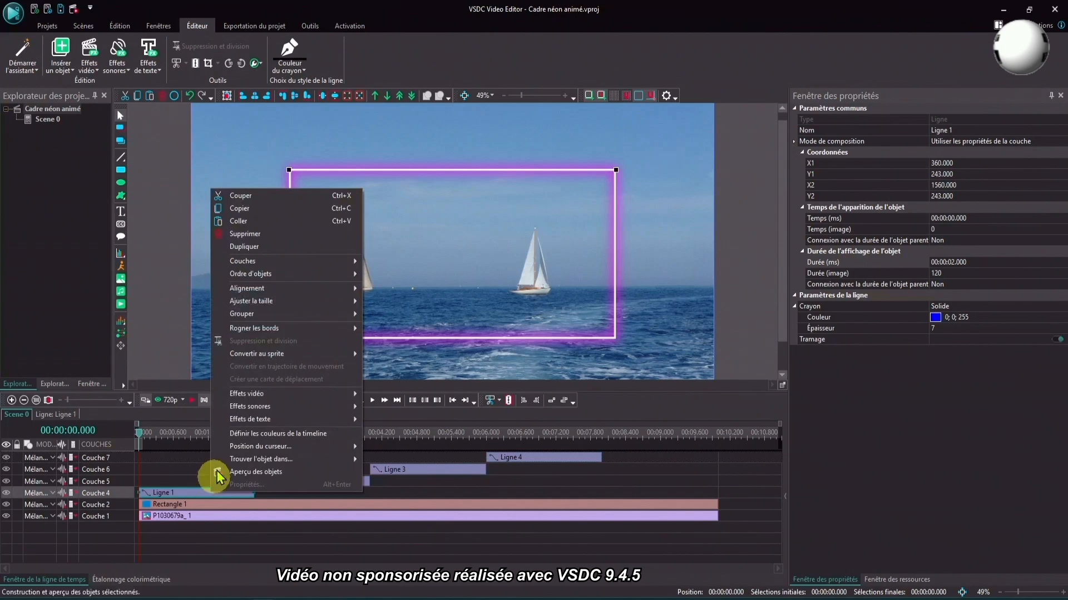
{"action": "left_click", "coordinate": [243, 222]}
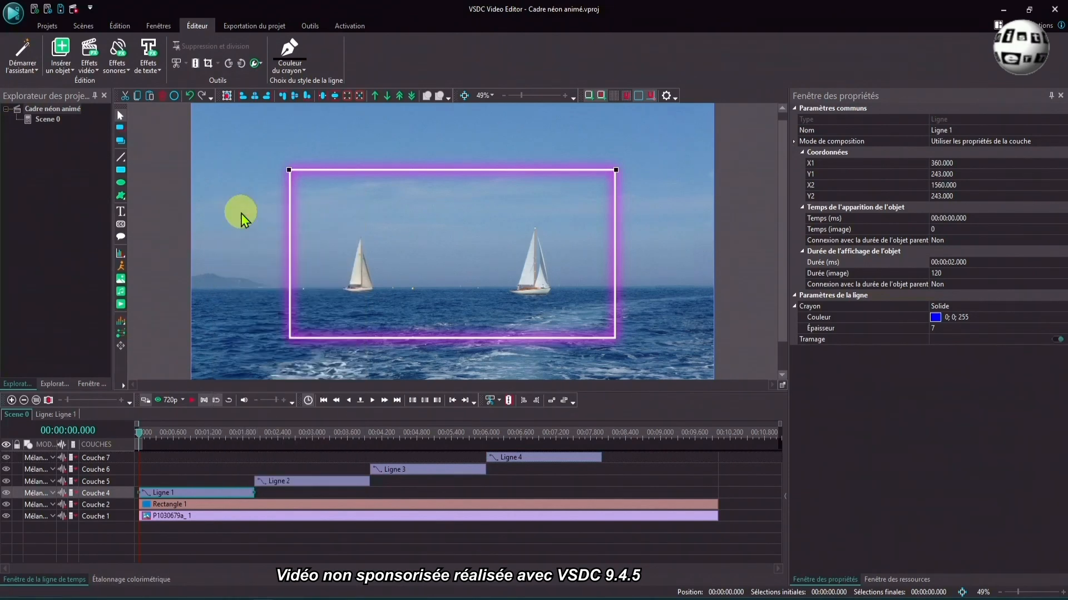
{"action": "right_click", "coordinate": [187, 467]}
{"action": "left_click", "coordinate": [214, 190]}
{"action": "left_click_drag", "start_coordinate": [230, 458], "coordinate": [307, 510]}
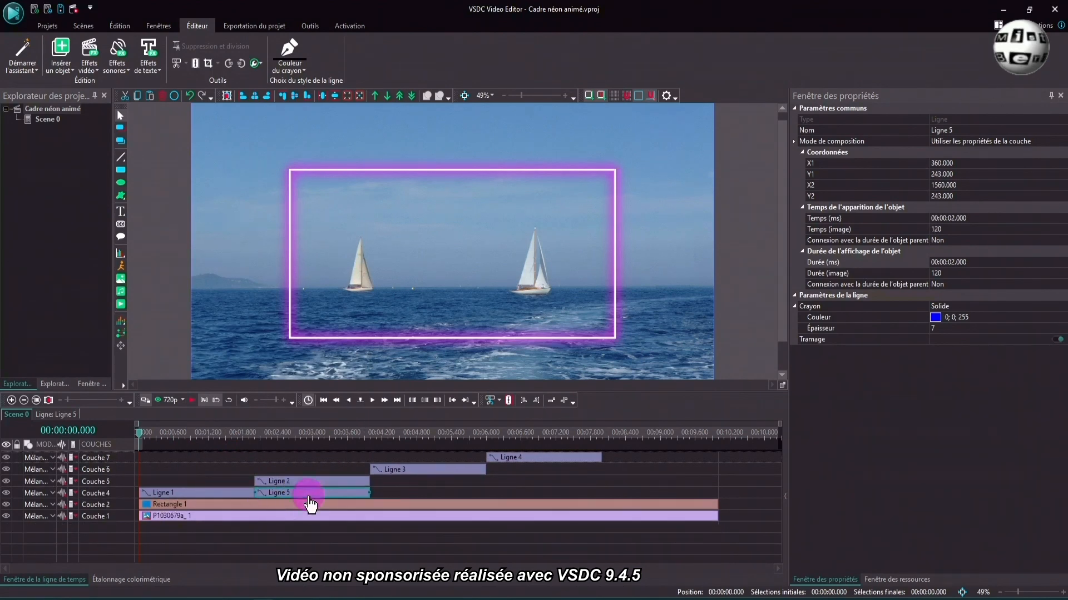
- Set the upper line copy's Balayage mode to De gauche à droite, enable Action directe, and return to the main scene
{"action": "double_click", "coordinate": [308, 497]}
{"action": "double_click", "coordinate": [251, 470]}
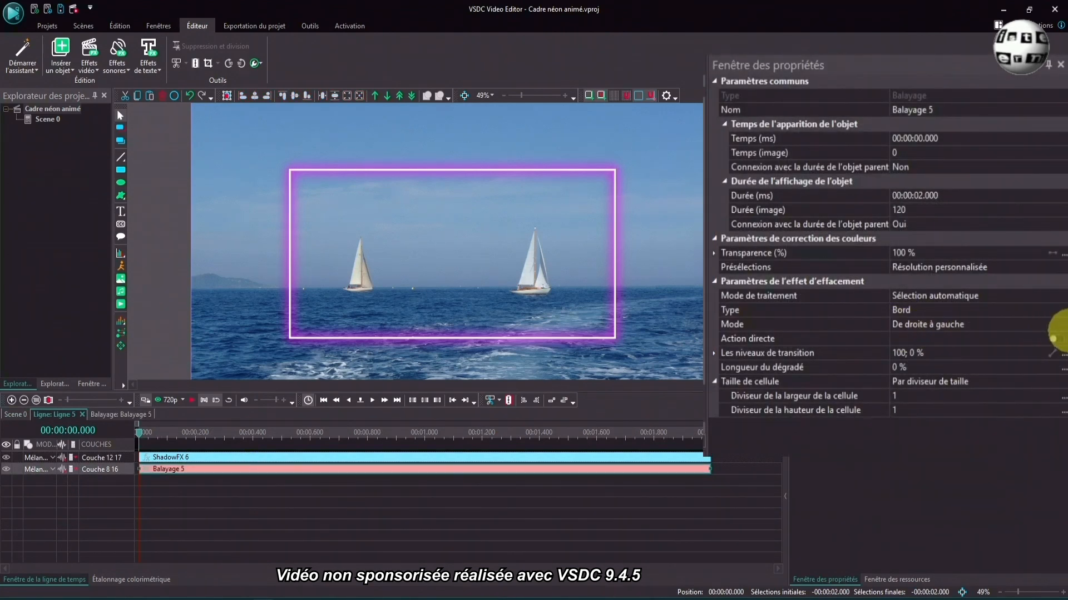
{"action": "left_click", "coordinate": [1060, 326]}
{"action": "left_click", "coordinate": [1062, 326]}
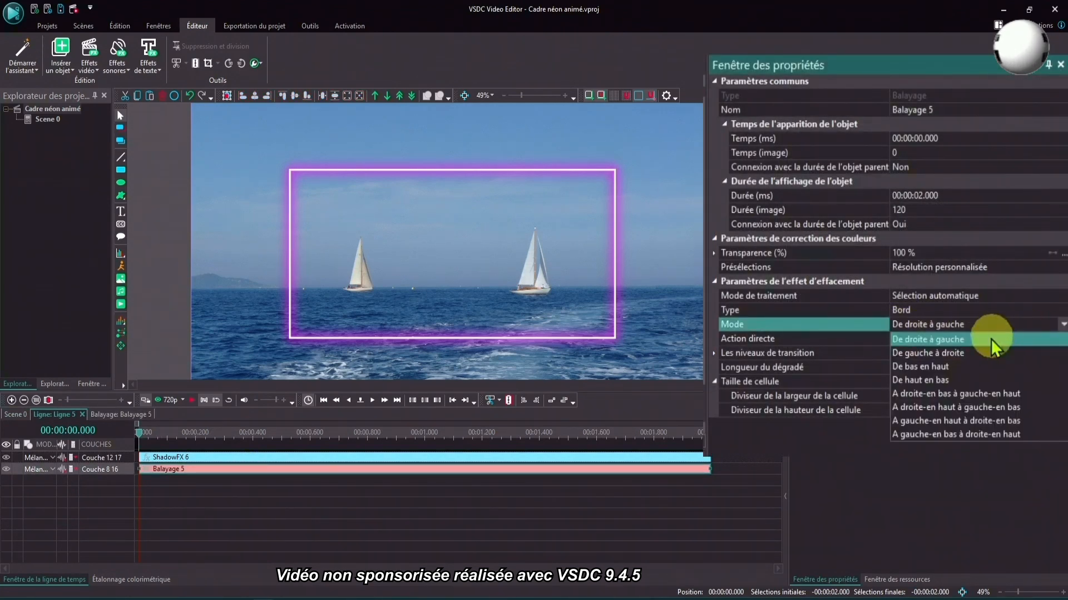
{"action": "left_click", "coordinate": [961, 356]}
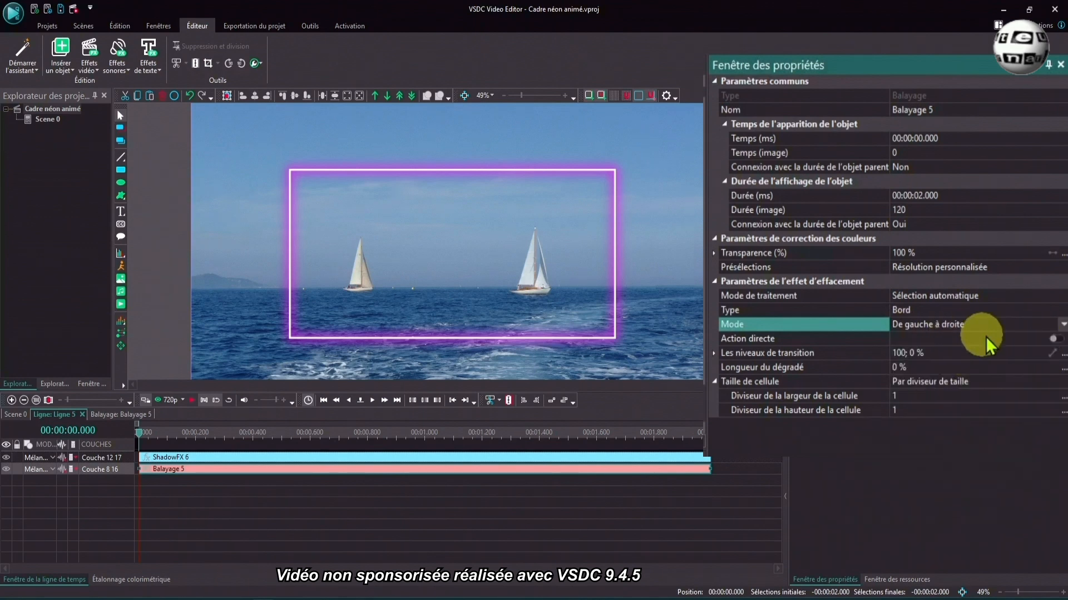
{"action": "left_click", "coordinate": [1061, 341]}
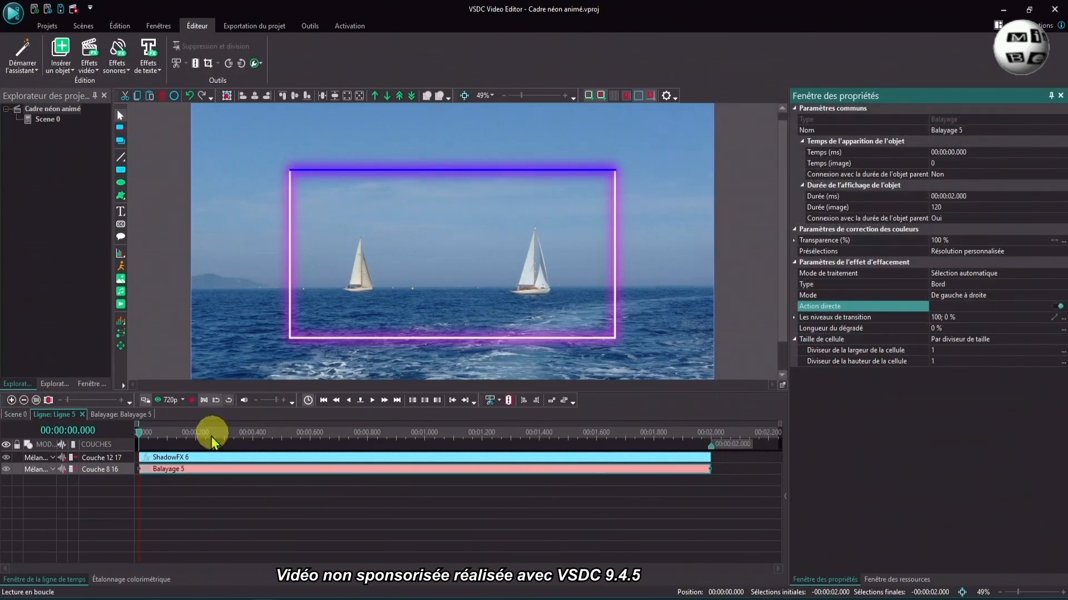
{"action": "left_click", "coordinate": [12, 415]}
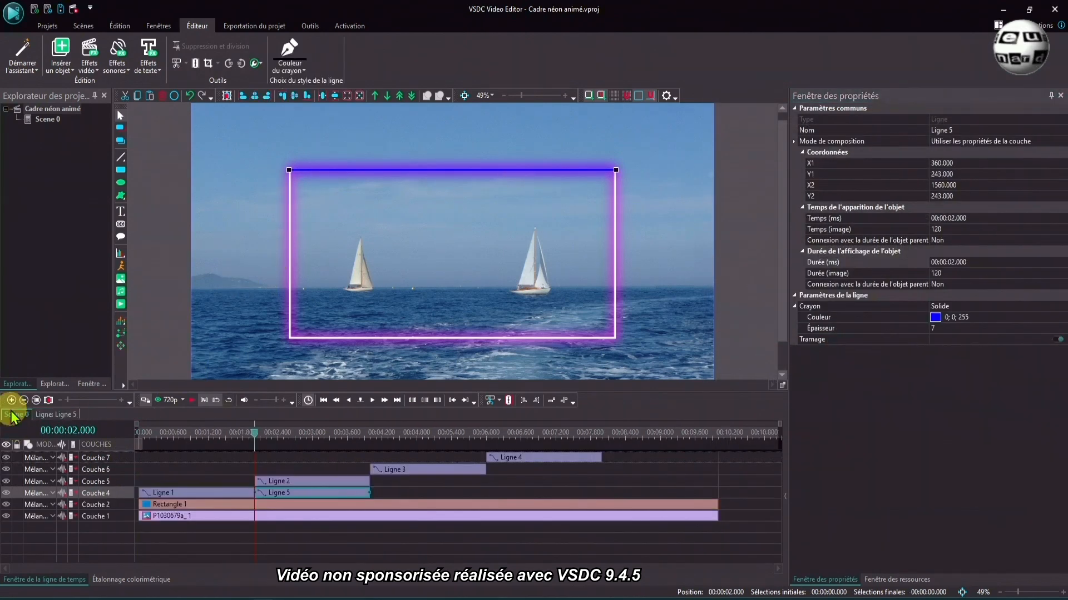
- Copy and paste the right-edge line, placing the copy right after the original on its layer at 4 s
{"action": "left_click", "coordinate": [288, 482]}
{"action": "right_click", "coordinate": [289, 492]}
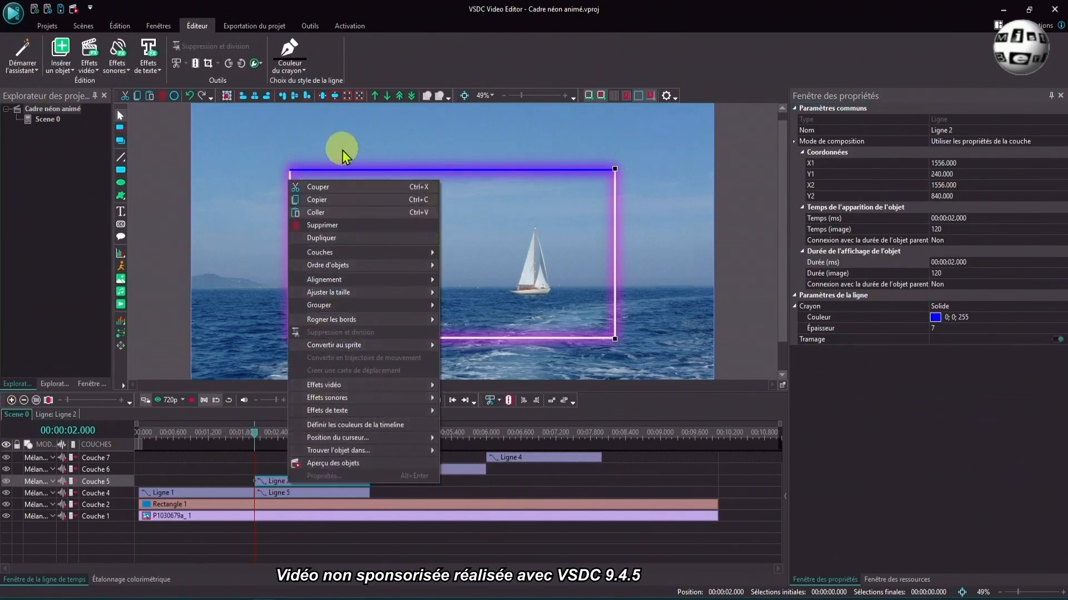
{"action": "left_click", "coordinate": [334, 203]}
{"action": "right_click", "coordinate": [306, 458]}
{"action": "left_click", "coordinate": [343, 204]}
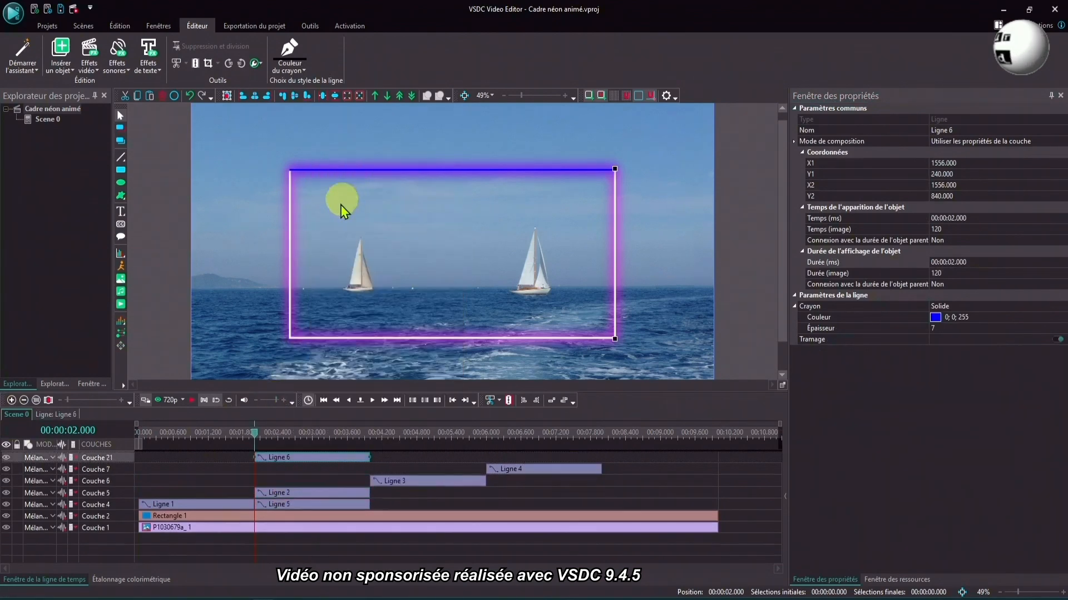
{"action": "left_click", "coordinate": [303, 460]}
{"action": "left_click_drag", "start_coordinate": [303, 463], "coordinate": [421, 492]}
- Set the right-edge line copy's Balayage mode to De haut en bas, enable Action directe, and return to the main scene
{"action": "double_click", "coordinate": [420, 482]}
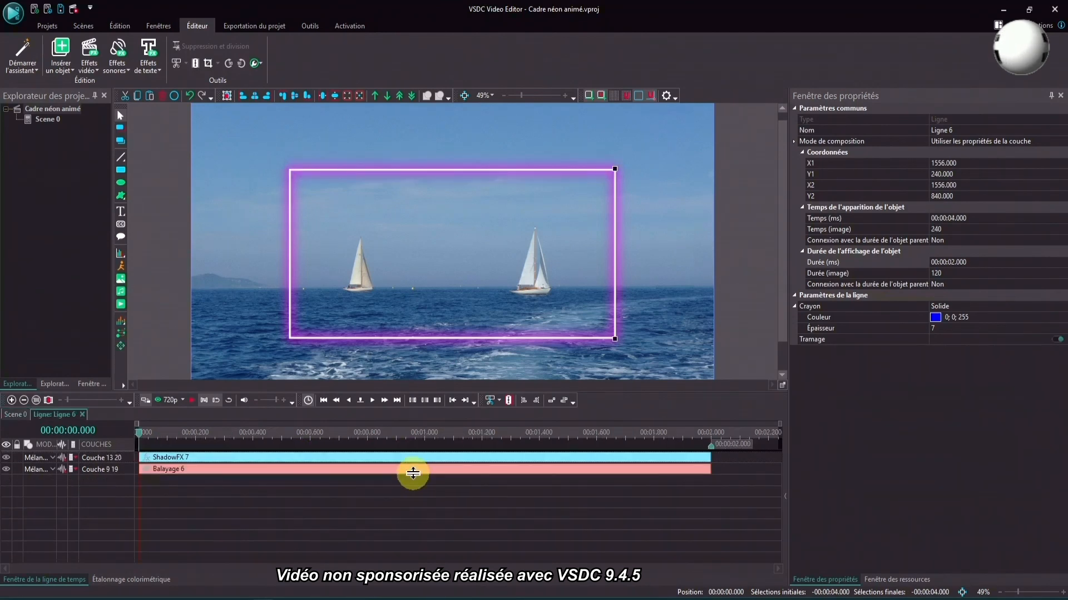
{"action": "left_click", "coordinate": [415, 470]}
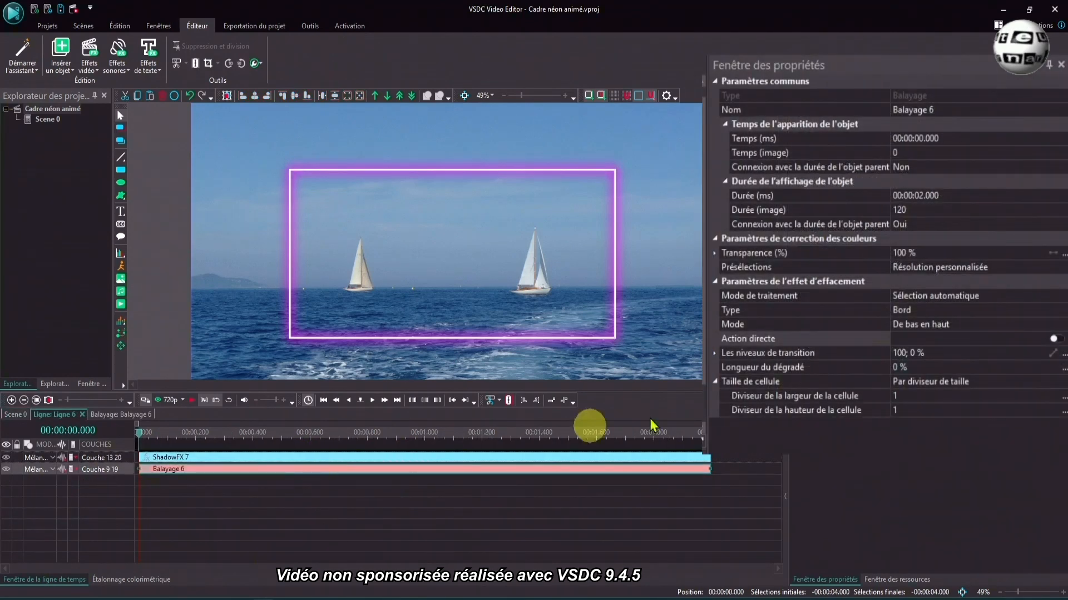
{"action": "left_click", "coordinate": [1051, 326]}
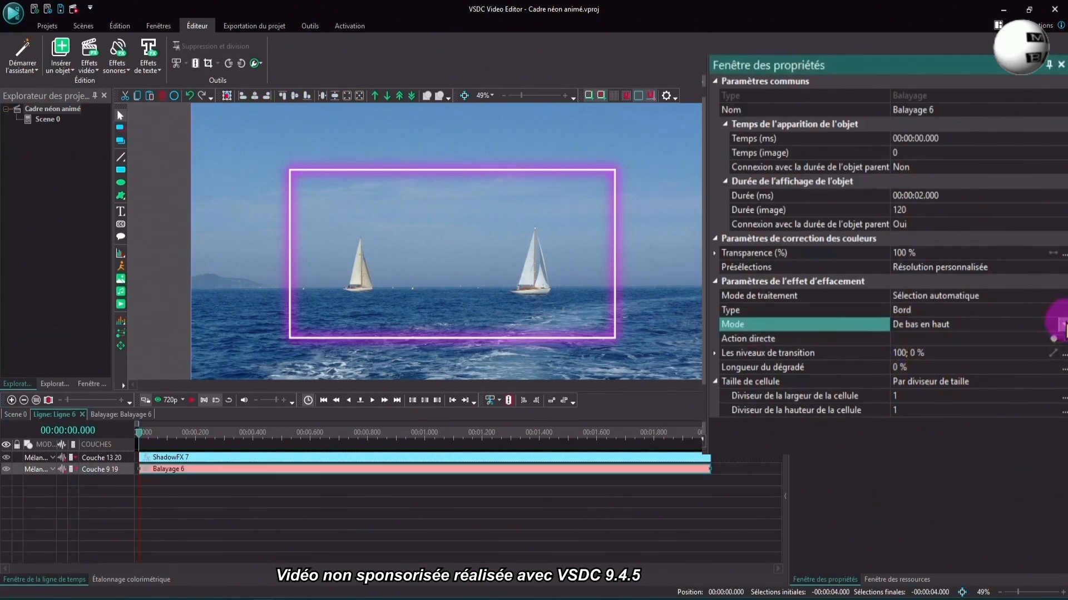
{"action": "left_click", "coordinate": [1062, 324]}
{"action": "left_click", "coordinate": [956, 381]}
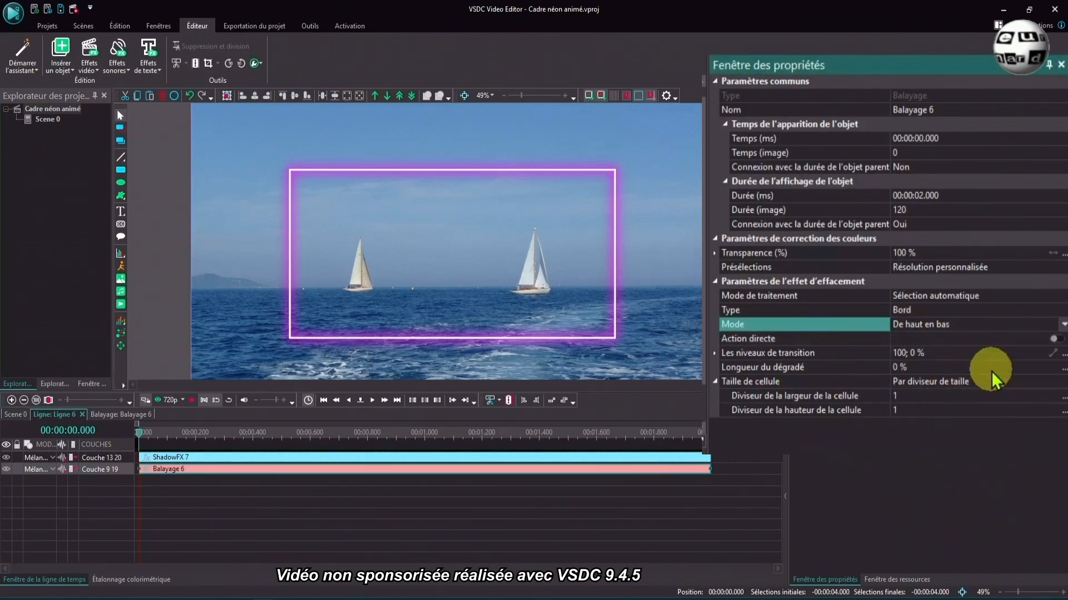
{"action": "left_click", "coordinate": [1061, 339]}
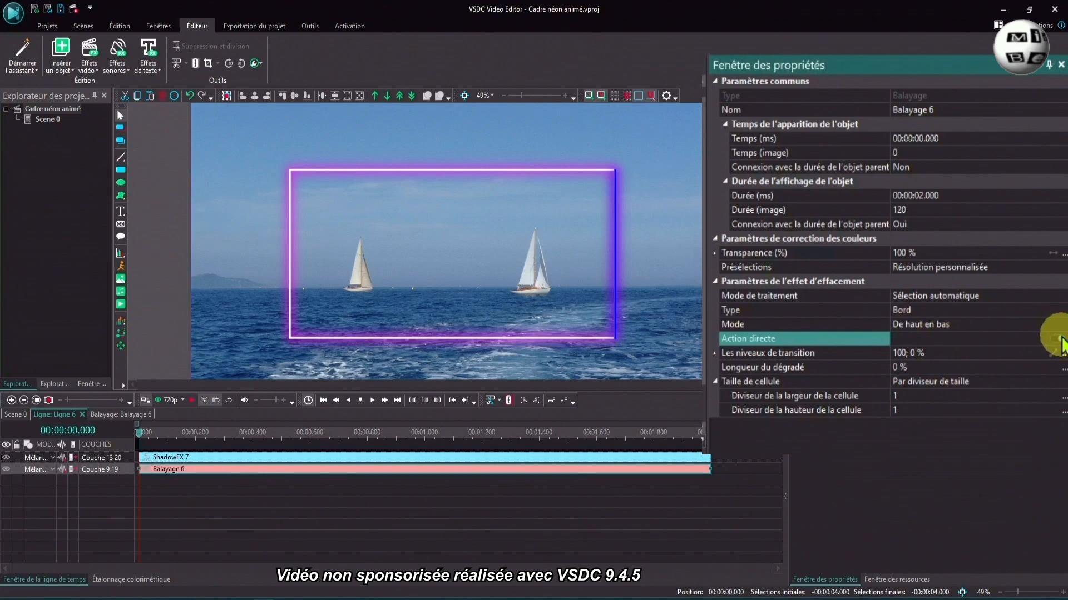
{"action": "left_click", "coordinate": [15, 414]}
- Copy and paste the lower-edge line, placing the copy right after the original on its layer at 6 s
{"action": "left_click", "coordinate": [458, 467]}
{"action": "right_click", "coordinate": [459, 467]}
{"action": "left_click", "coordinate": [494, 185]}
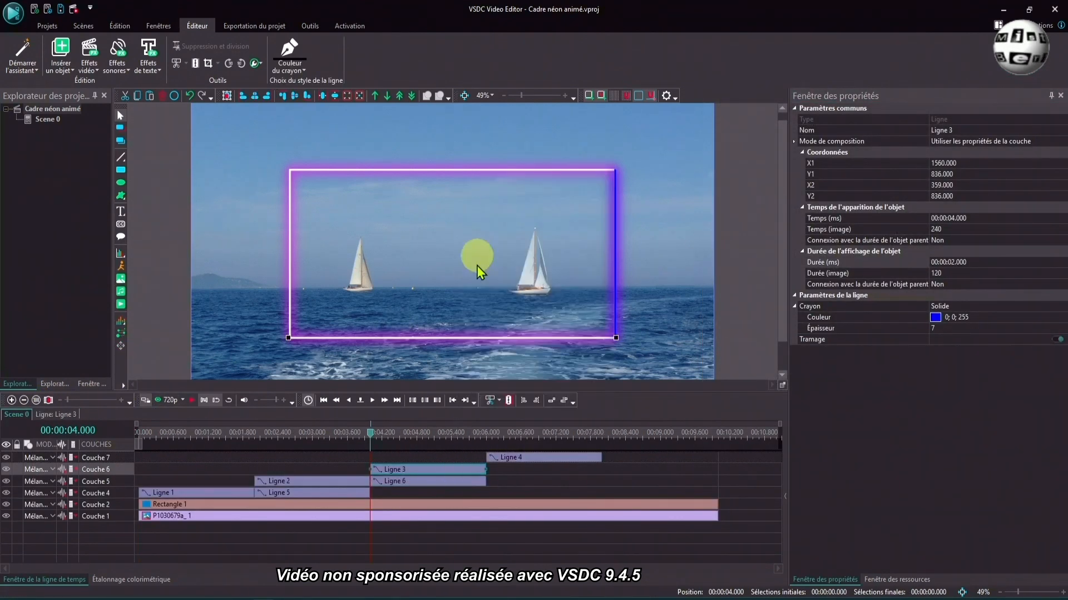
{"action": "key", "text": "ctrl+v"}
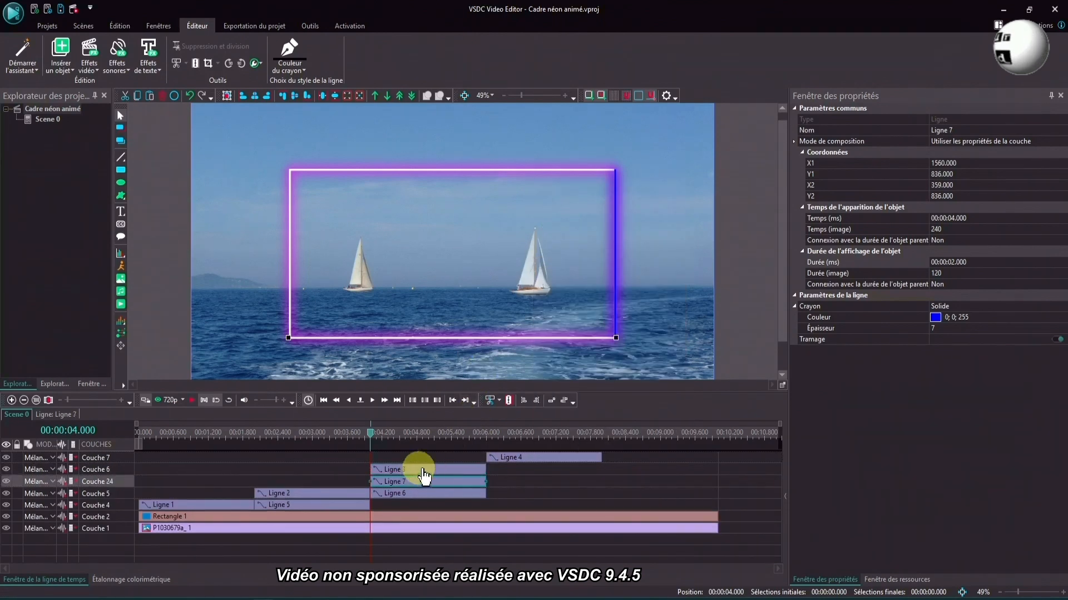
{"action": "left_click_drag", "start_coordinate": [409, 483], "coordinate": [524, 473]}
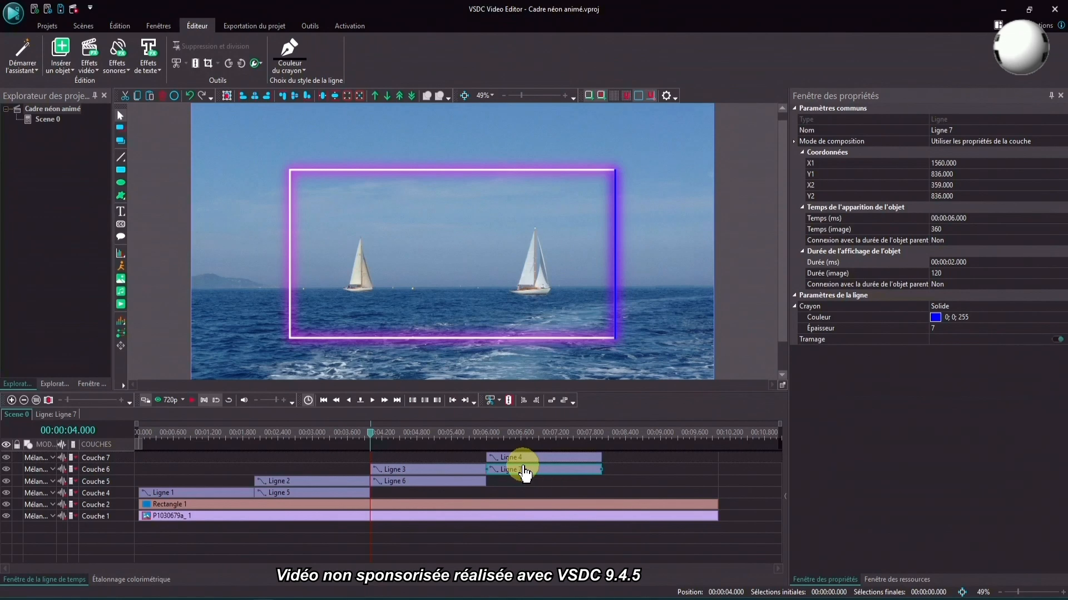
- Set the lower-edge line copy's Balayage mode to De droite à gauche, enable Action directe, and return to the main scene
{"action": "double_click", "coordinate": [523, 477]}
{"action": "left_click", "coordinate": [520, 470]}
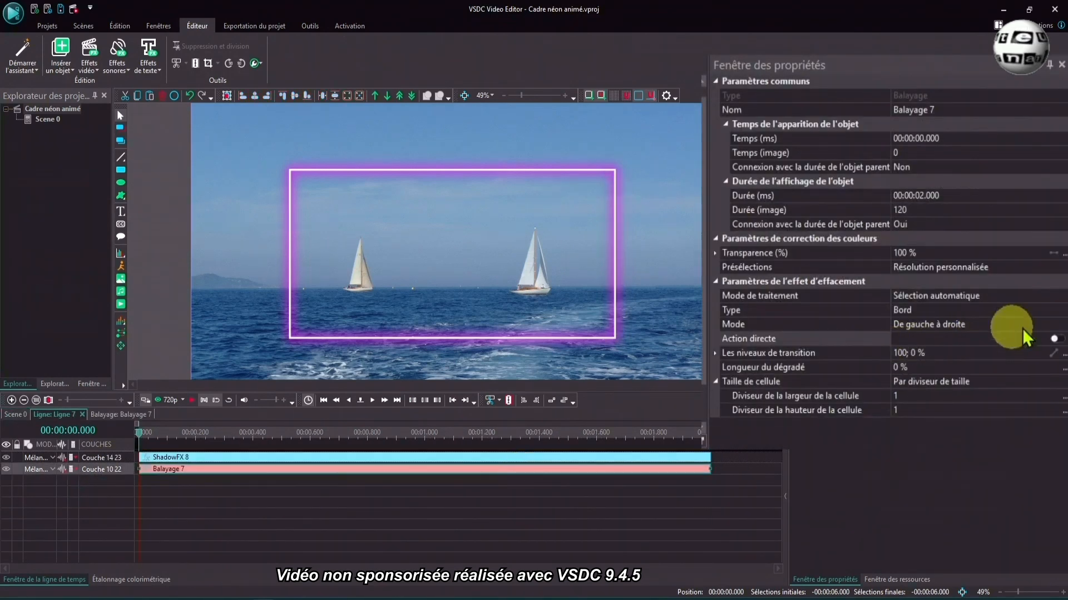
{"action": "left_click", "coordinate": [1062, 327]}
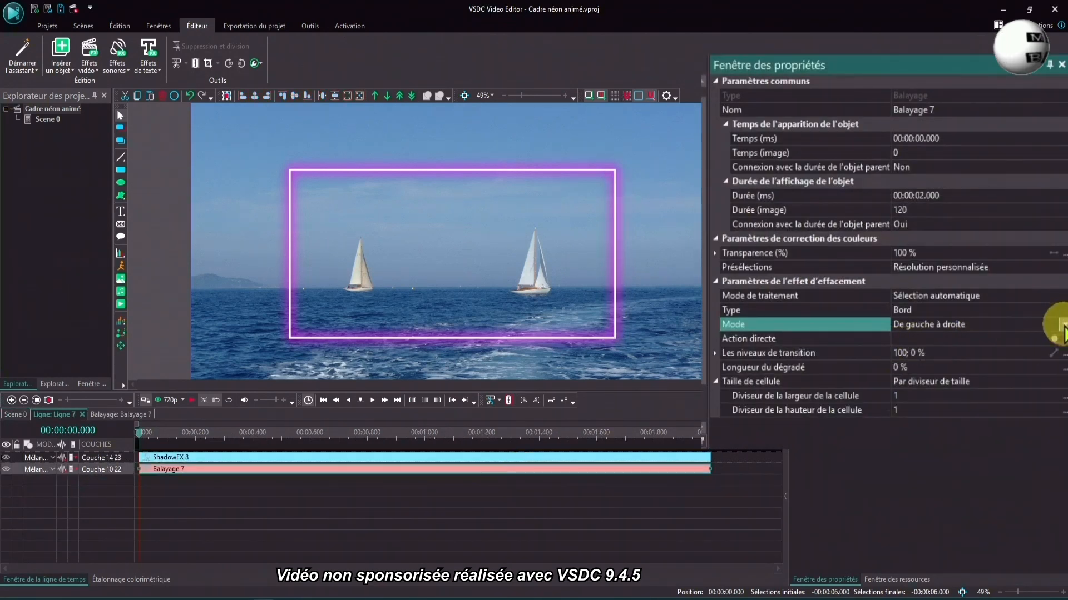
{"action": "left_click", "coordinate": [1062, 327]}
{"action": "left_click", "coordinate": [936, 348]}
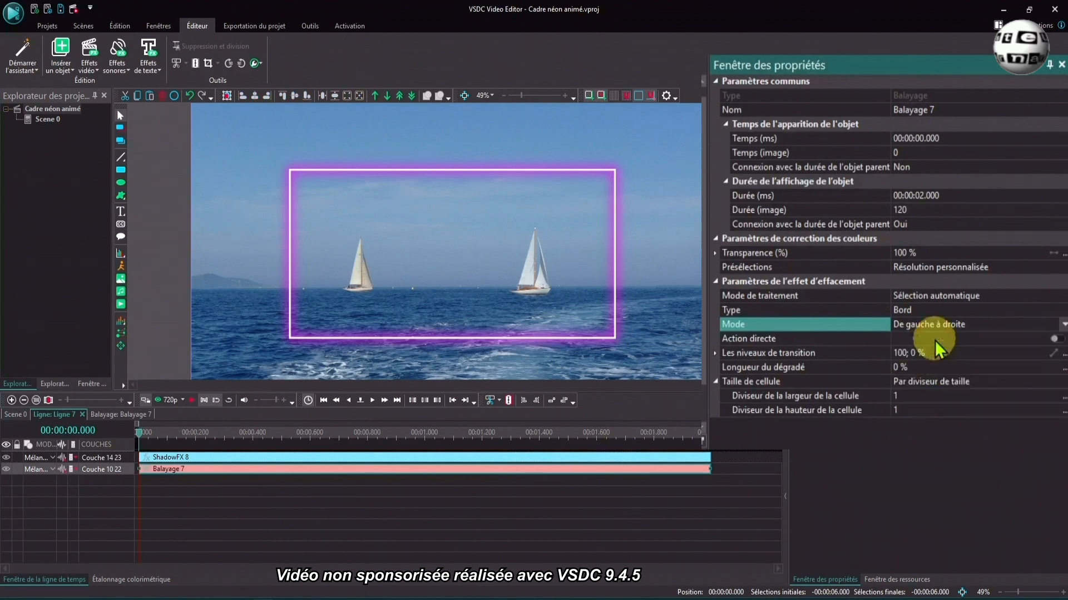
{"action": "left_click", "coordinate": [1060, 340]}
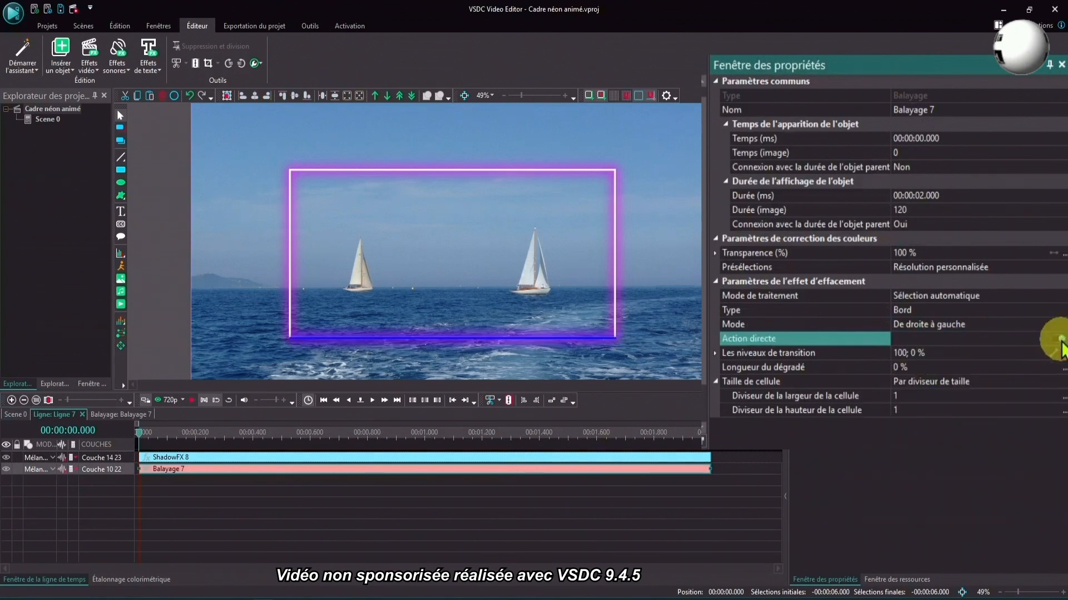
{"action": "left_click", "coordinate": [21, 415]}
- Copy and paste the left-edge line, placing the copy right after the original on its layer at 8 s
{"action": "left_click", "coordinate": [523, 458]}
{"action": "right_click", "coordinate": [522, 458]}
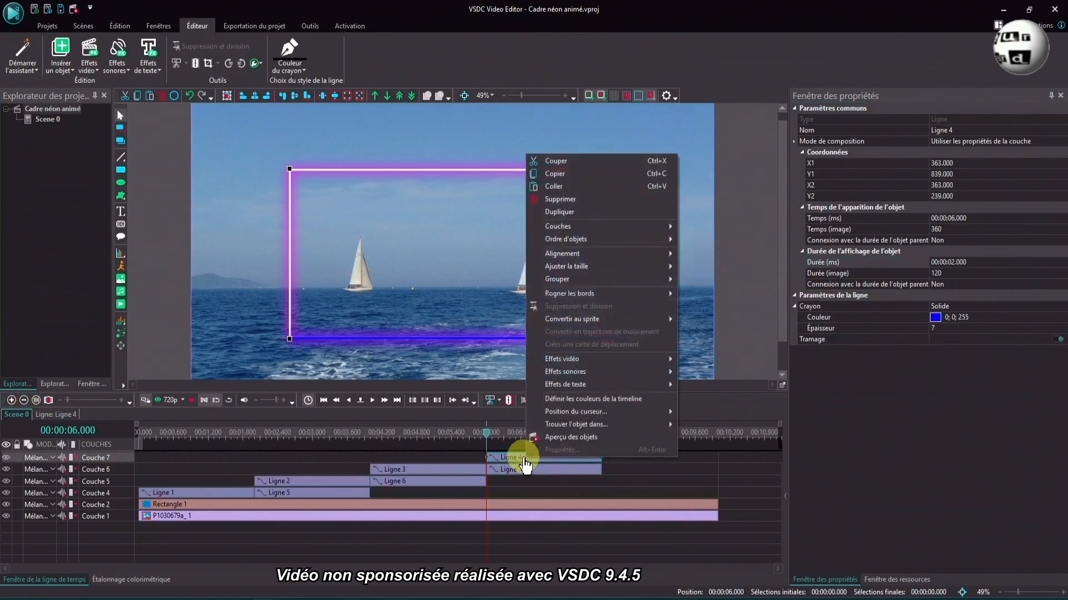
{"action": "left_click", "coordinate": [564, 174]}
{"action": "right_click", "coordinate": [649, 459]}
{"action": "left_click", "coordinate": [674, 188]}
{"action": "left_click_drag", "start_coordinate": [527, 457], "coordinate": [639, 465]}
- Set the left-edge line copy's Balayage mode to De bas en haut and enable Action directe
{"action": "double_click", "coordinate": [639, 463]}
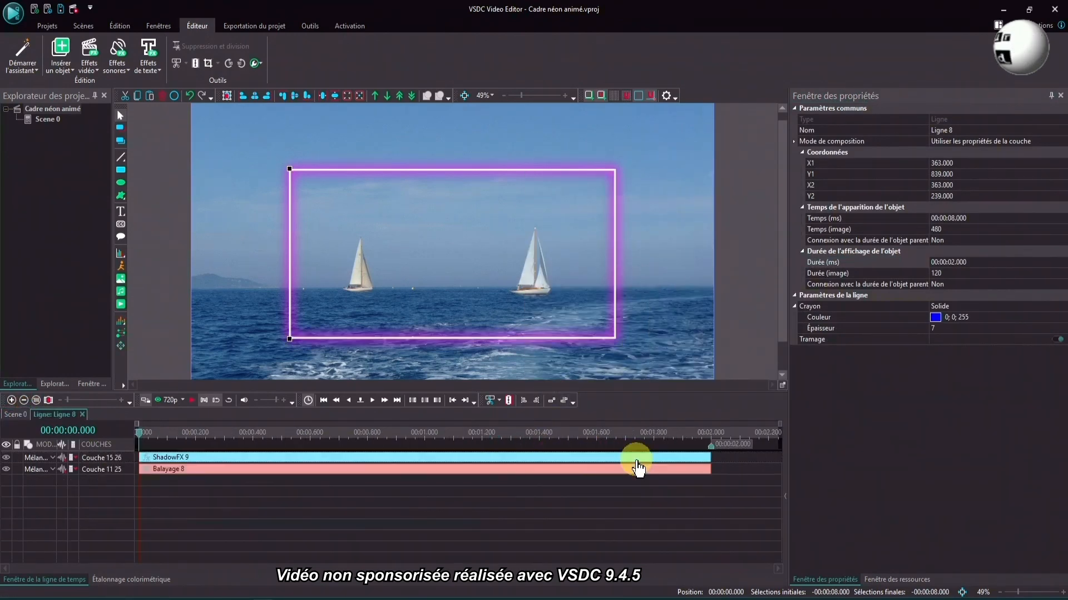
{"action": "left_click", "coordinate": [634, 471]}
{"action": "left_click", "coordinate": [945, 295]}
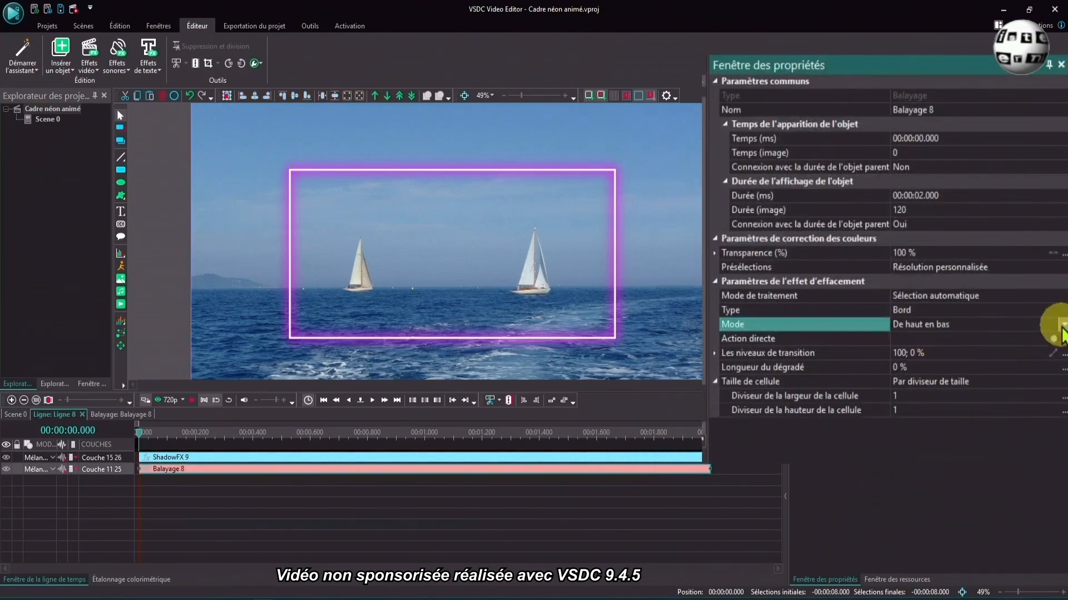
{"action": "left_click", "coordinate": [1055, 295]}
{"action": "left_click", "coordinate": [945, 367]}
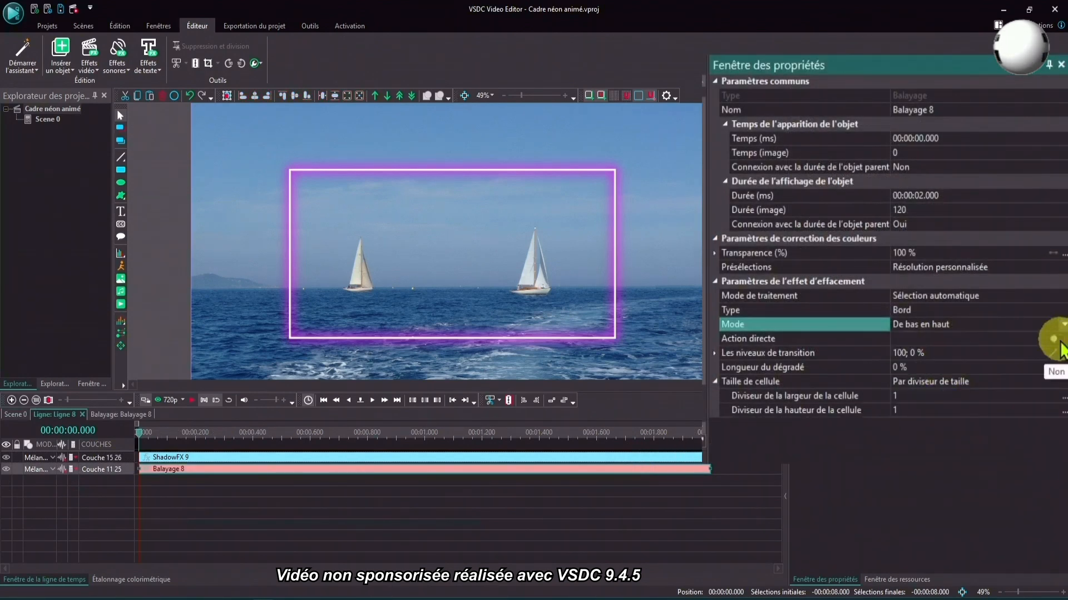
{"action": "left_click", "coordinate": [1055, 341]}
{"action": "left_click", "coordinate": [1060, 341]}
- Return to the main scene and play the complete frame animation to check it
{"action": "left_click", "coordinate": [19, 415]}
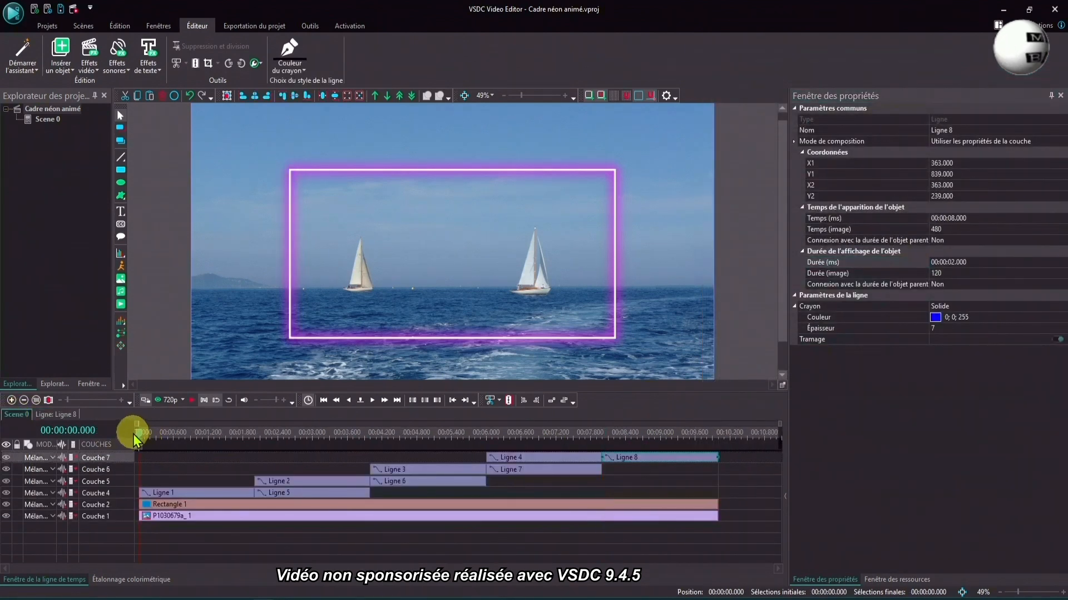
{"action": "left_click", "coordinate": [191, 401]}
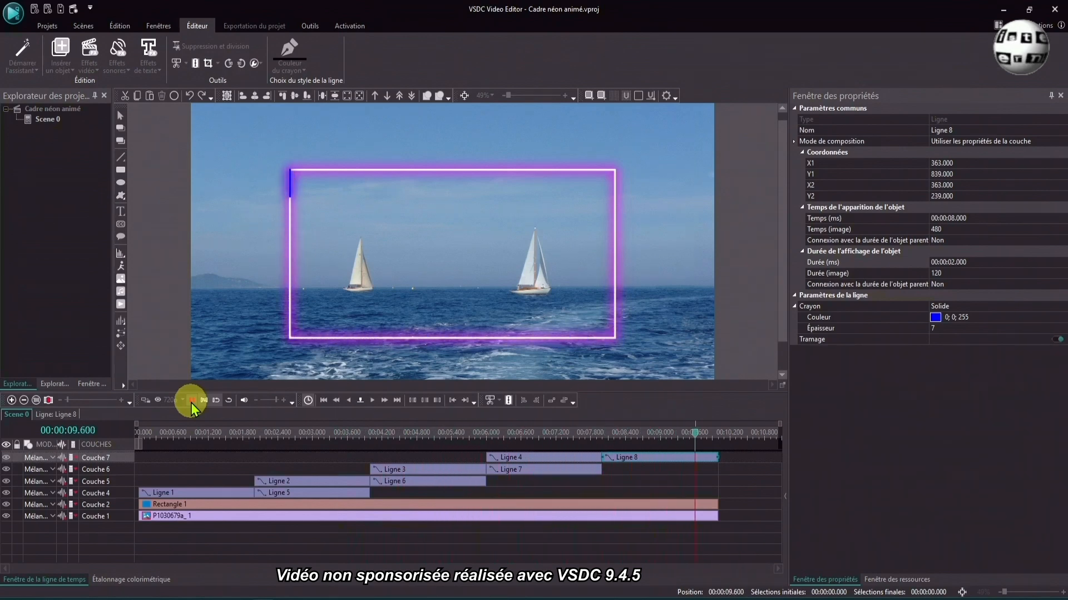
{"action": "left_click", "coordinate": [191, 400]}
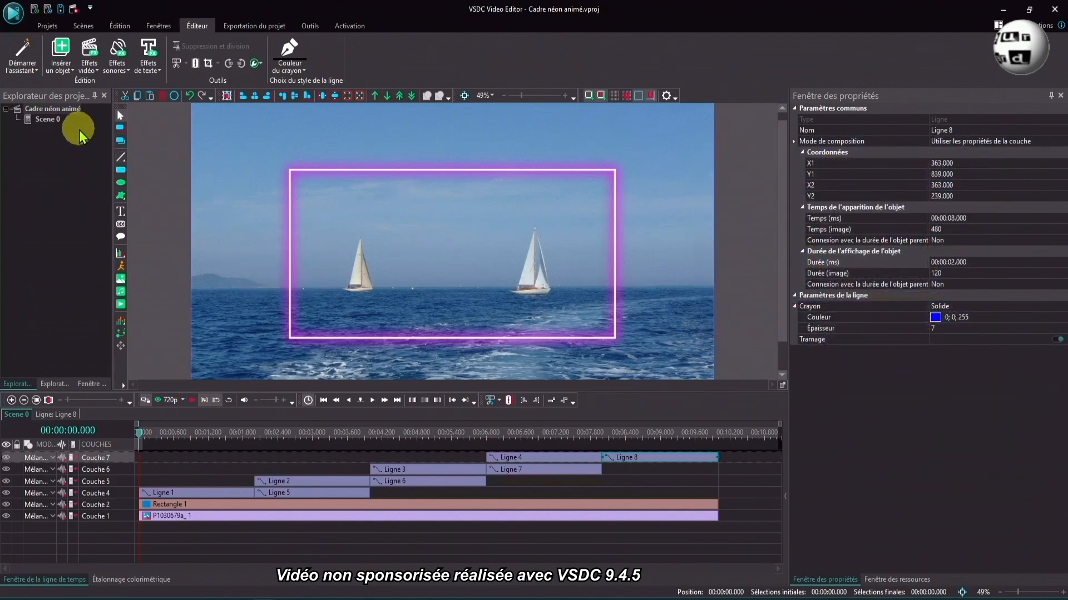
- Create a new scene, Scene 1, and copy all of Scene 0's objects into it
{"action": "right_click", "coordinate": [49, 127]}
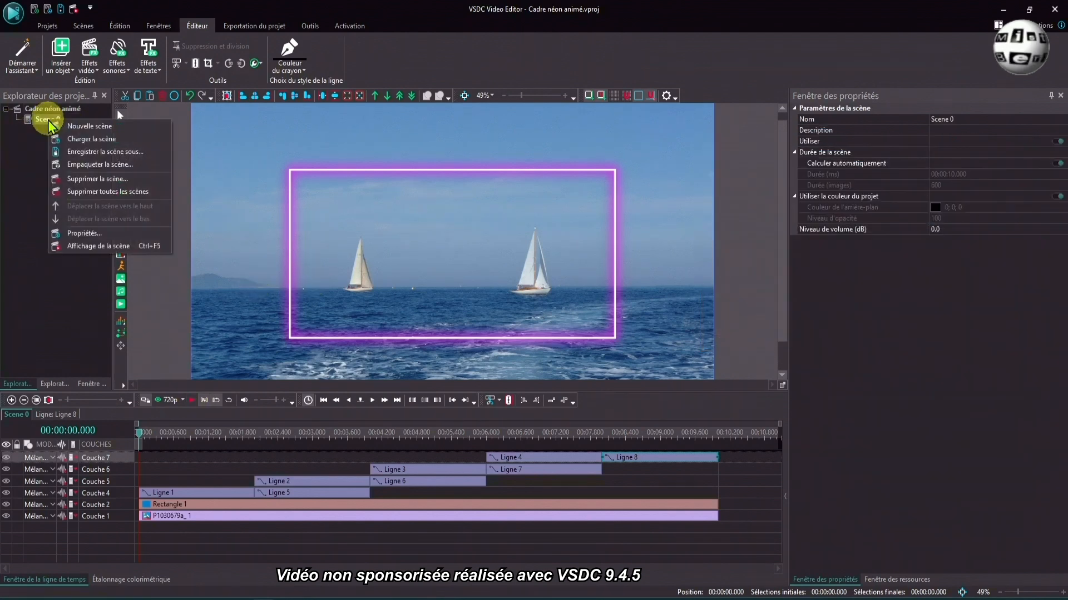
{"action": "left_click", "coordinate": [75, 125]}
{"action": "left_click_drag", "start_coordinate": [167, 535], "coordinate": [655, 458]}
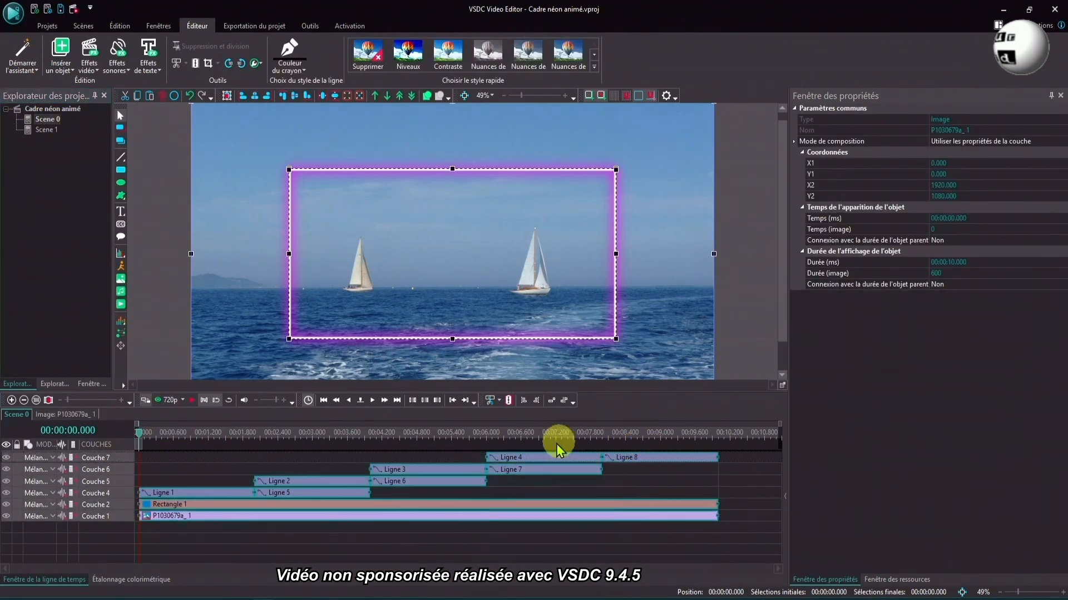
{"action": "right_click", "coordinate": [534, 463]}
{"action": "left_click", "coordinate": [567, 167]}
{"action": "left_click", "coordinate": [47, 130]}
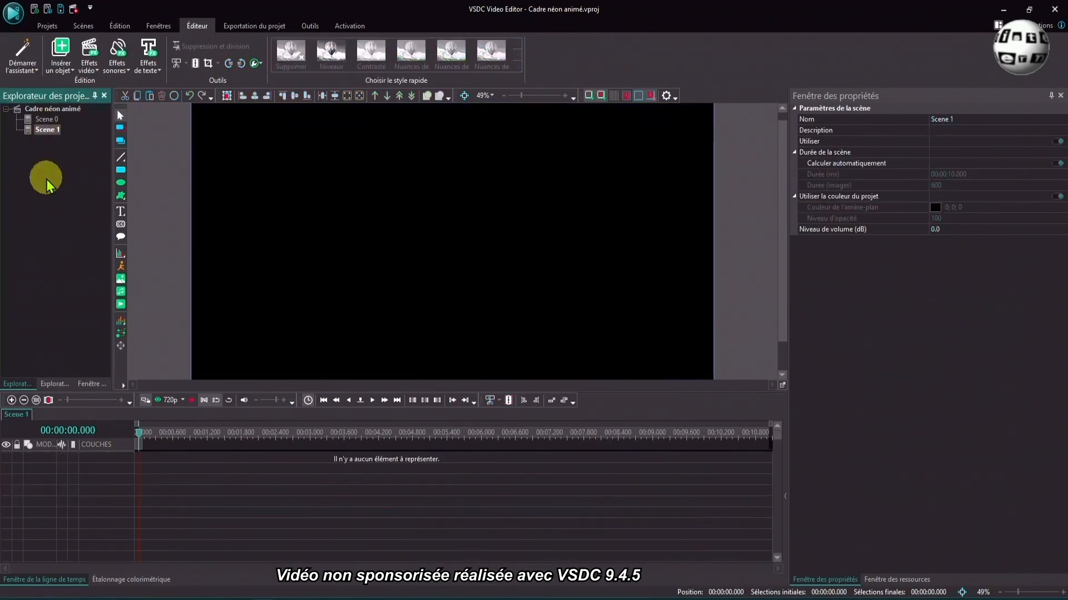
{"action": "right_click", "coordinate": [182, 462]}
{"action": "left_click", "coordinate": [205, 189]}
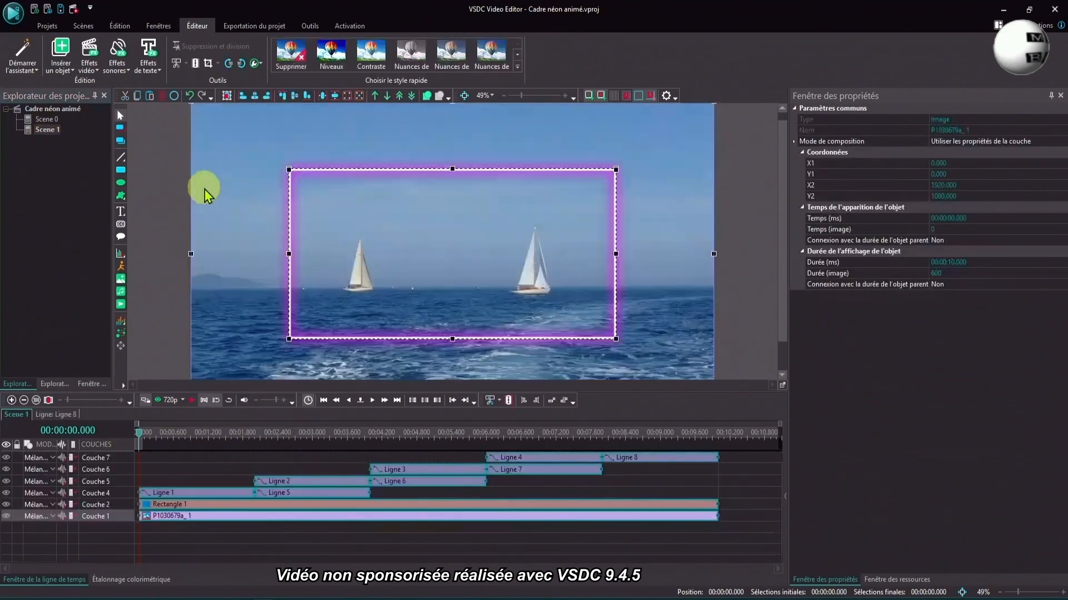
{"action": "left_click", "coordinate": [367, 552]}
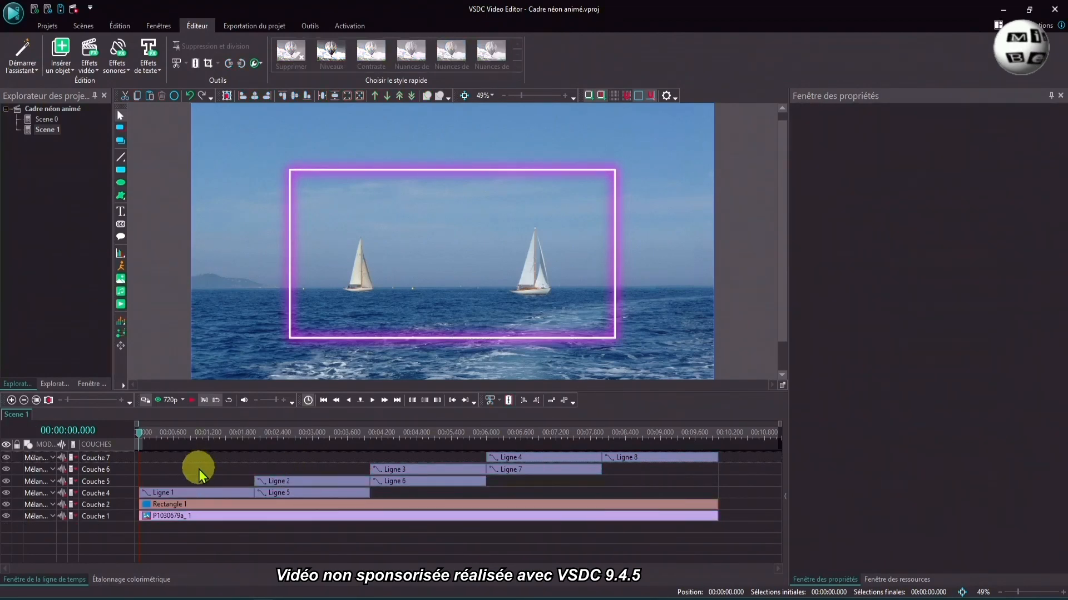
- Extend the upper line copy in Scene 1 to an 8 s duration and delete its Balayage effect
{"action": "left_click", "coordinate": [303, 495]}
{"action": "left_click_drag", "start_coordinate": [367, 499], "coordinate": [704, 494]}
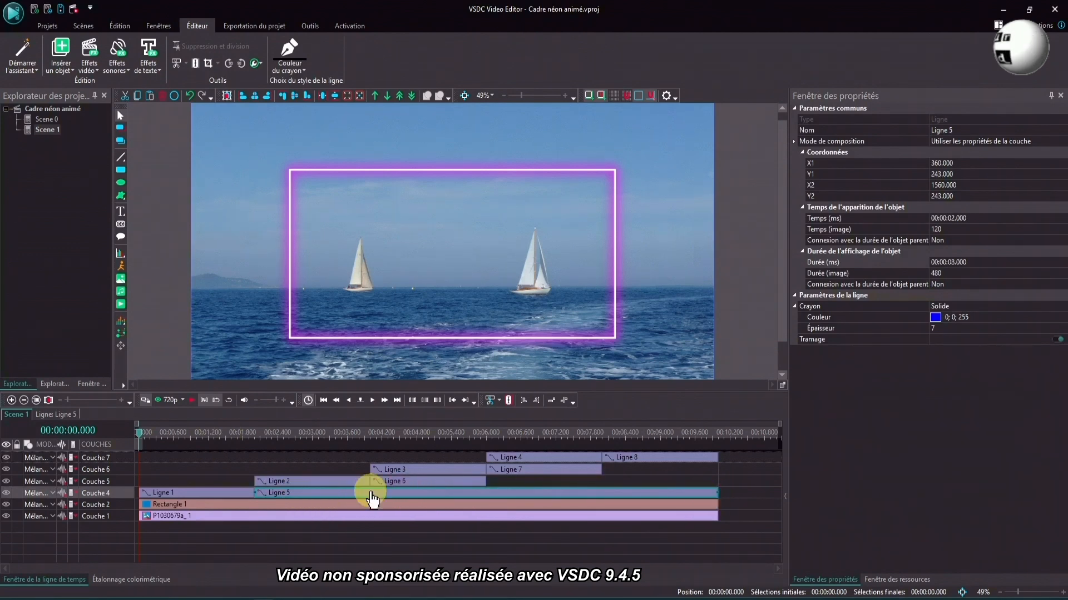
{"action": "double_click", "coordinate": [370, 494]}
{"action": "left_click", "coordinate": [286, 469]}
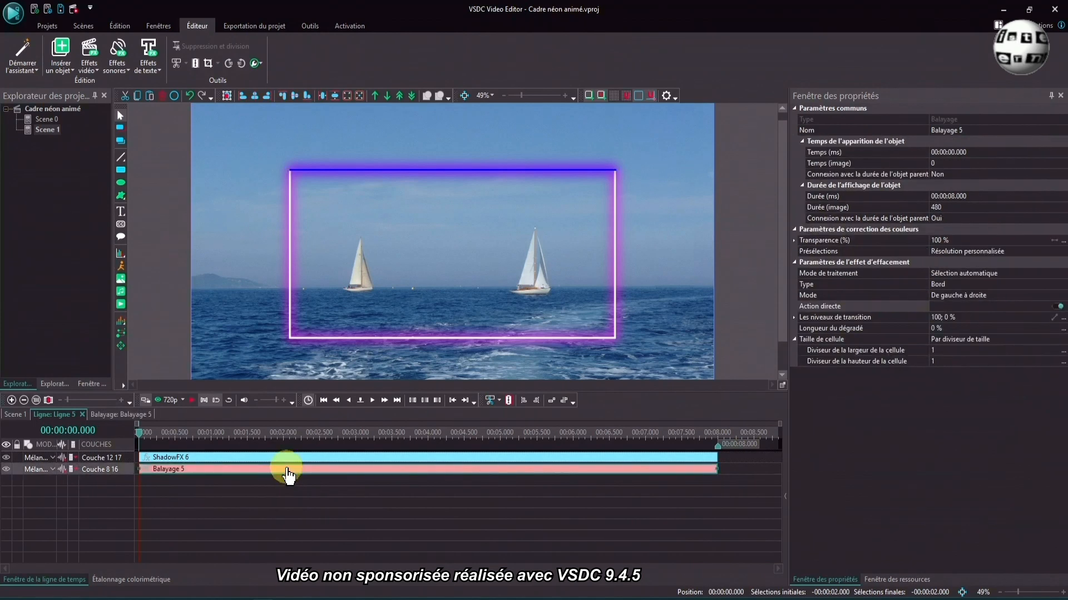
{"action": "right_click", "coordinate": [286, 468]}
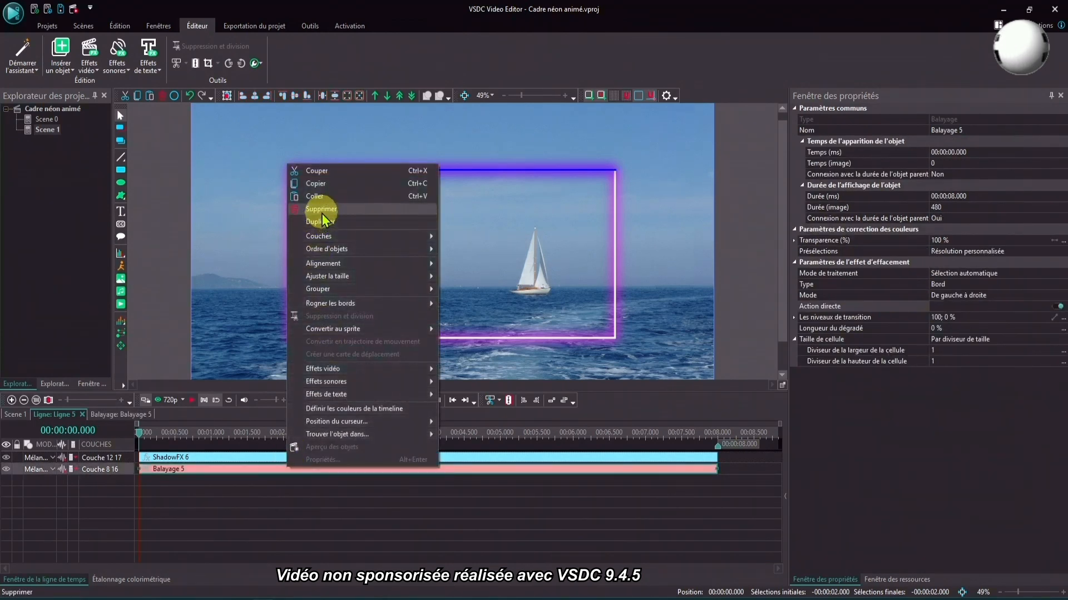
{"action": "left_click", "coordinate": [322, 211]}
{"action": "left_click", "coordinate": [14, 415]}
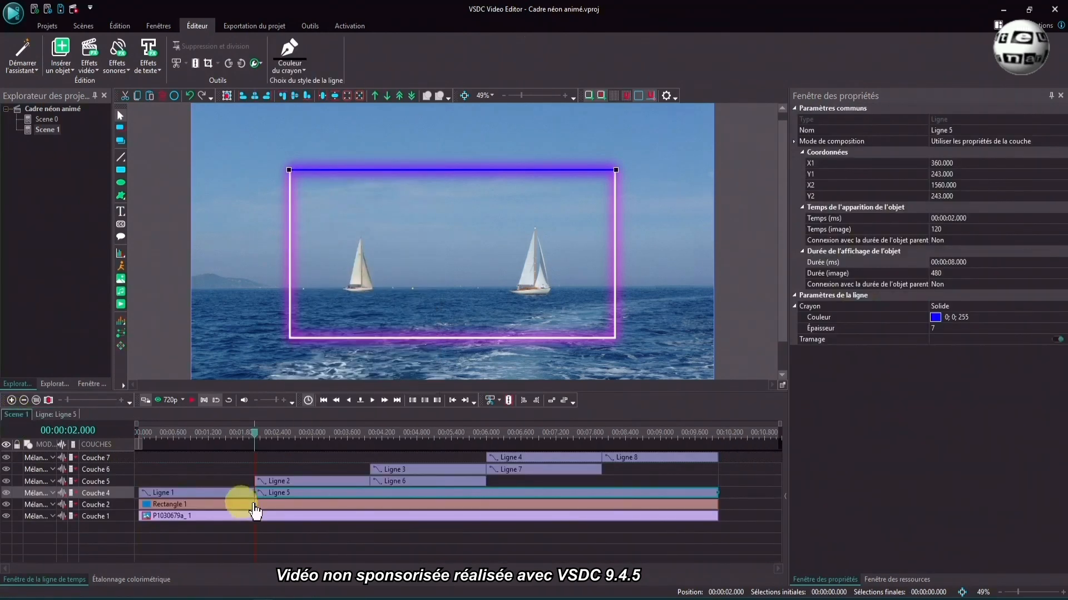
- Extend the right-edge line copy to a 6 s duration and delete its Balayage effect
{"action": "left_click", "coordinate": [437, 483]}
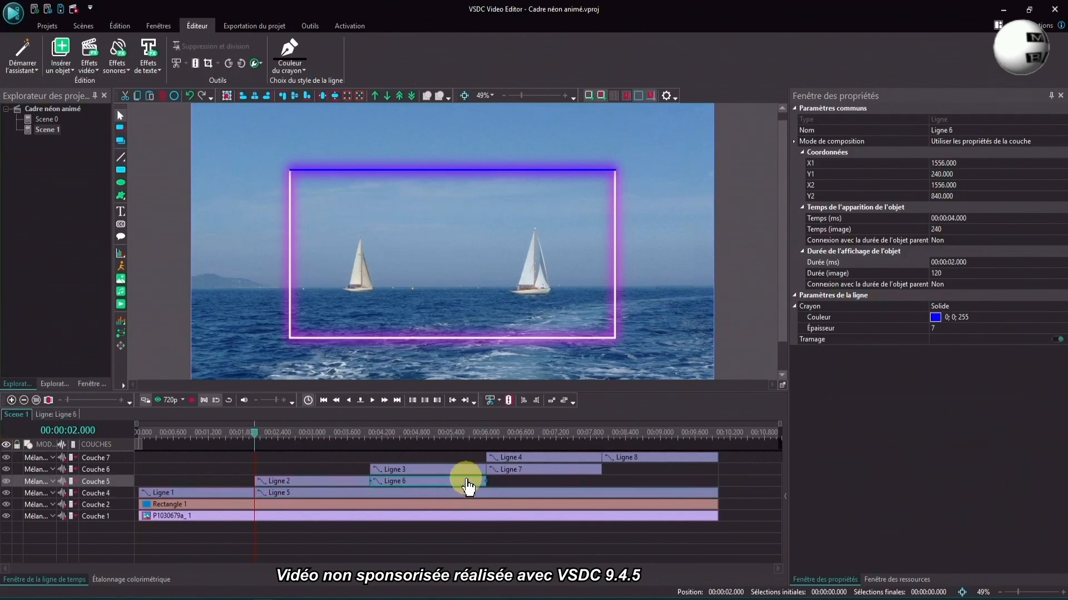
{"action": "left_click_drag", "start_coordinate": [486, 481], "coordinate": [712, 486]}
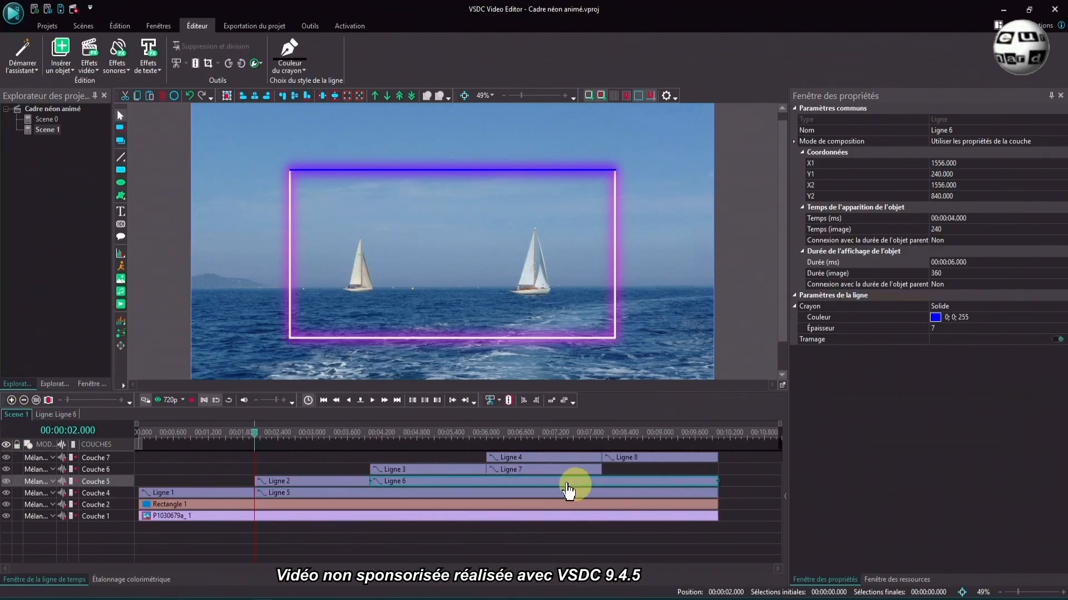
{"action": "double_click", "coordinate": [512, 483]}
{"action": "right_click", "coordinate": [466, 471]}
{"action": "left_click", "coordinate": [505, 211]}
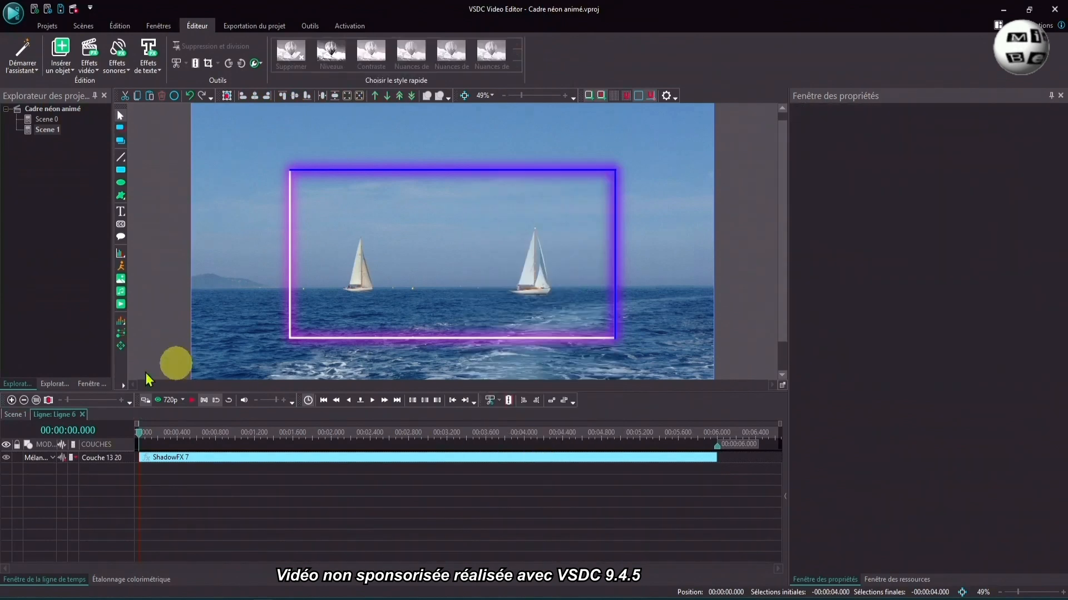
{"action": "left_click", "coordinate": [16, 414]}
- Extend the lower-edge line copy to a 4 s duration and delete its Balayage effect
{"action": "left_click", "coordinate": [551, 470]}
{"action": "left_click_drag", "start_coordinate": [602, 470], "coordinate": [712, 470]}
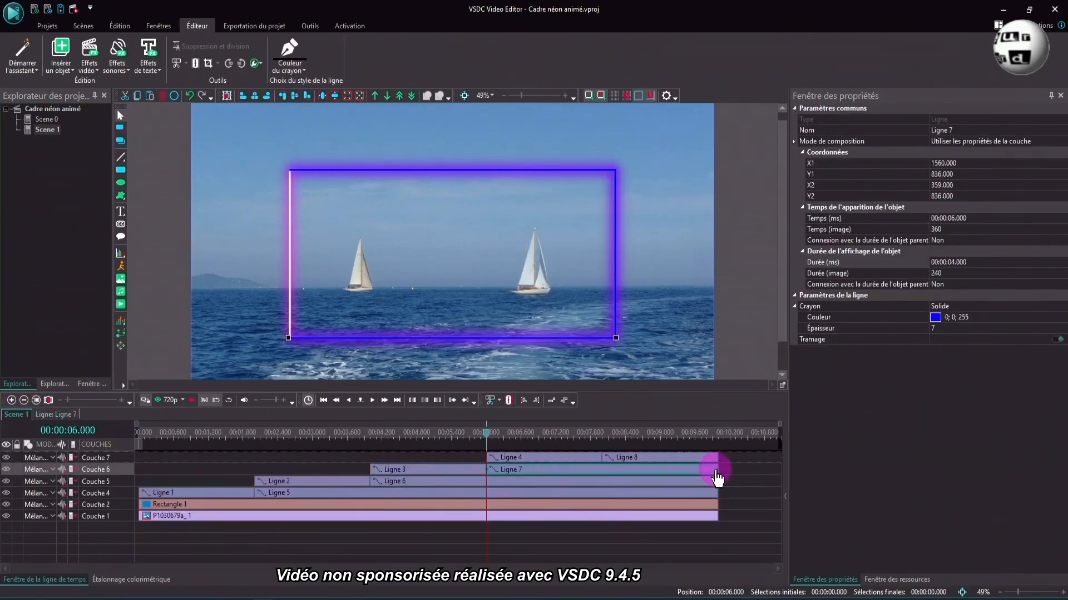
{"action": "double_click", "coordinate": [609, 473]}
{"action": "right_click", "coordinate": [429, 469]}
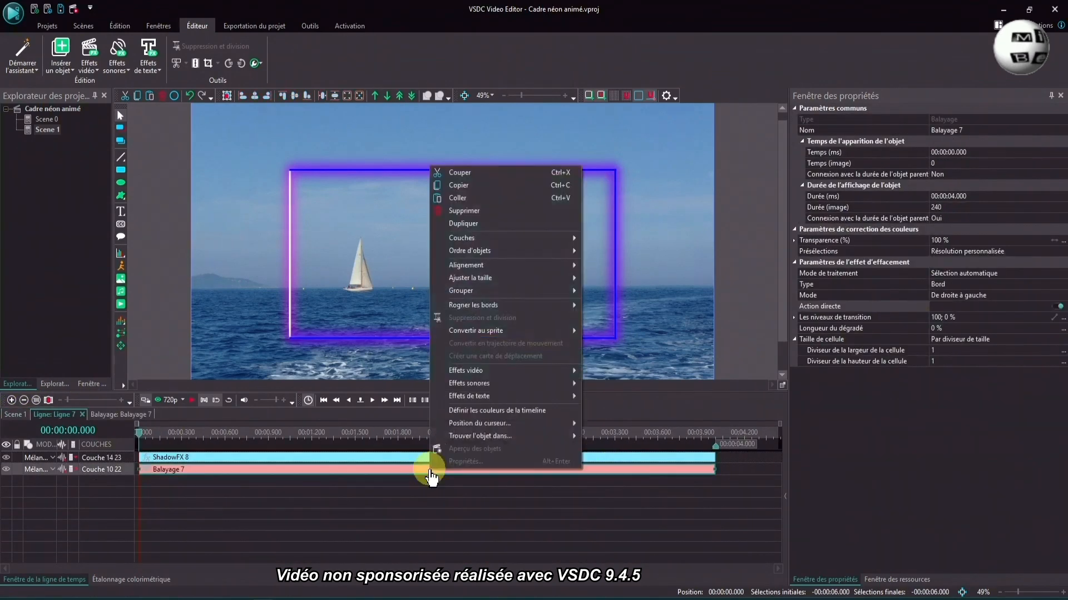
{"action": "left_click", "coordinate": [479, 213]}
{"action": "left_click", "coordinate": [20, 417]}
- Delete the Balayage effect from the left-edge line copy, keeping its 2 s duration
{"action": "left_click", "coordinate": [640, 458]}
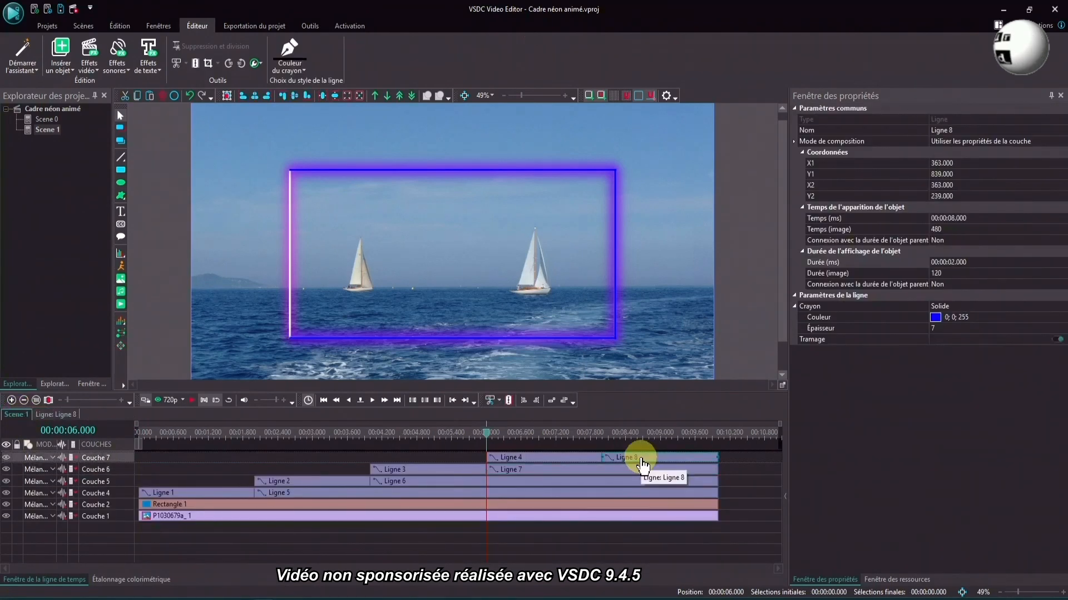
{"action": "double_click", "coordinate": [640, 459]}
{"action": "left_click", "coordinate": [489, 470]}
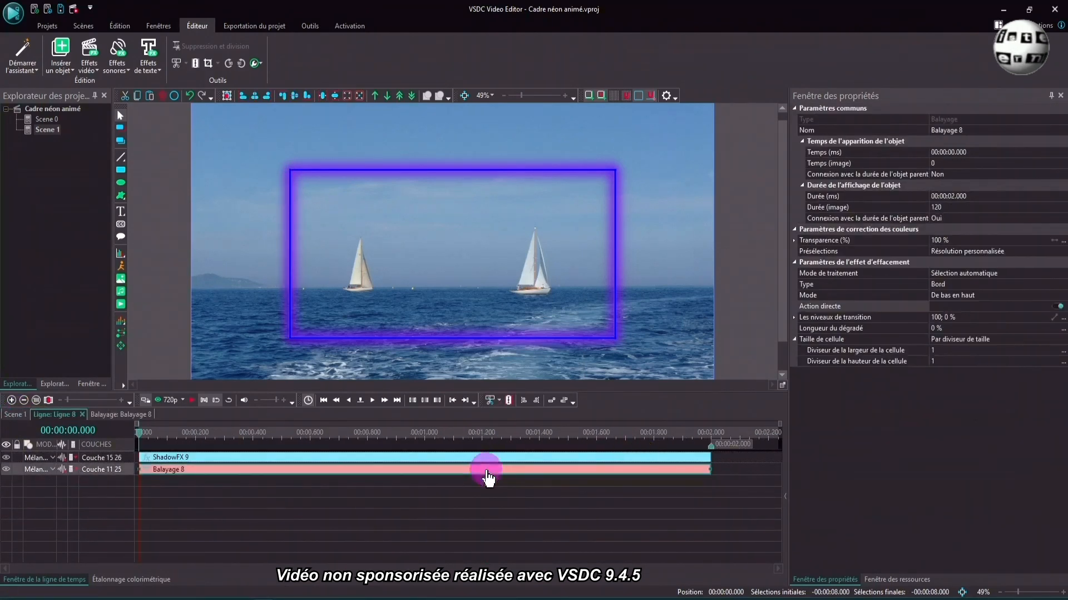
{"action": "right_click", "coordinate": [487, 470]}
{"action": "left_click", "coordinate": [521, 211]}
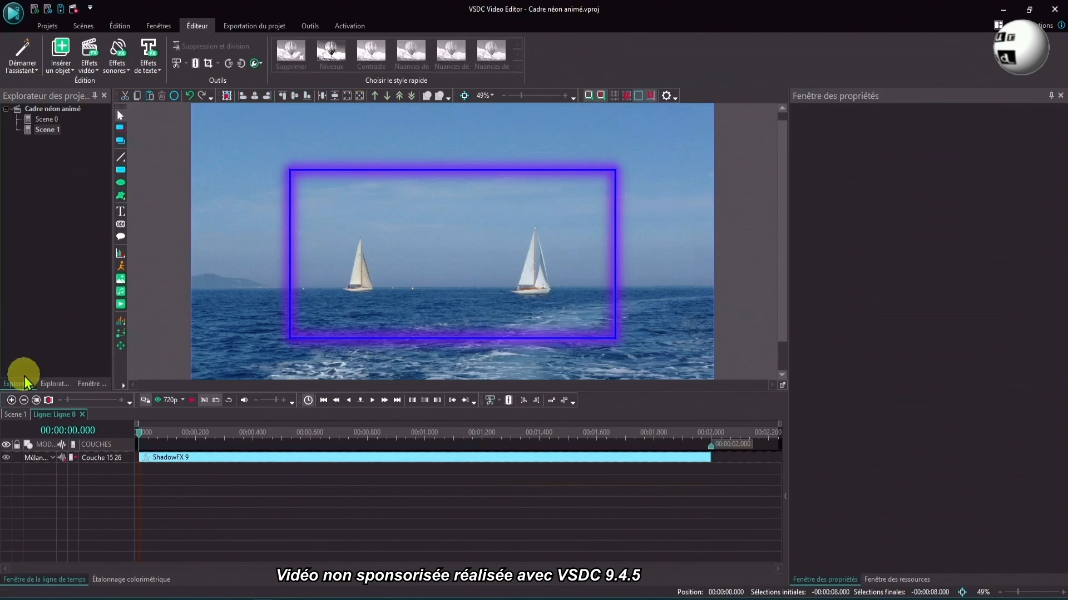
- Return to Scene 1 and play its animation from the start
{"action": "left_click", "coordinate": [15, 415]}
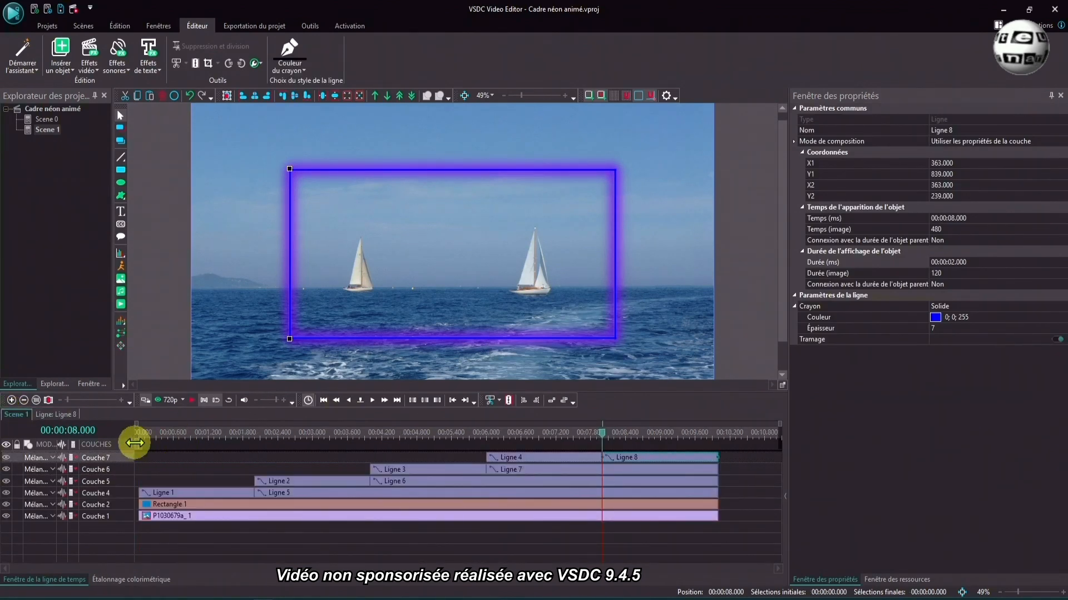
{"action": "left_click", "coordinate": [141, 436]}
{"action": "left_click", "coordinate": [191, 401]}
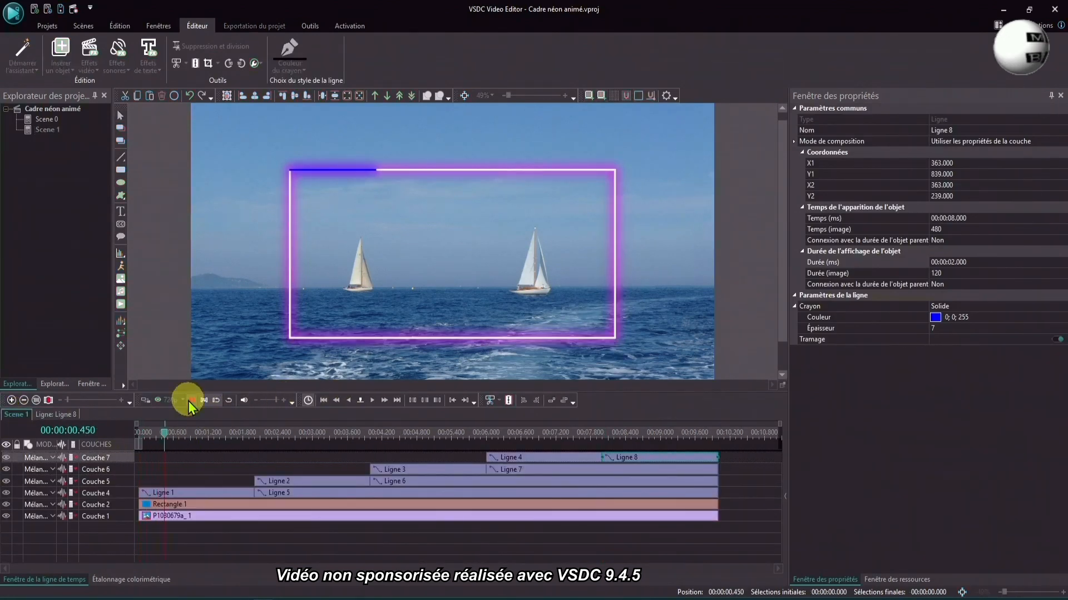